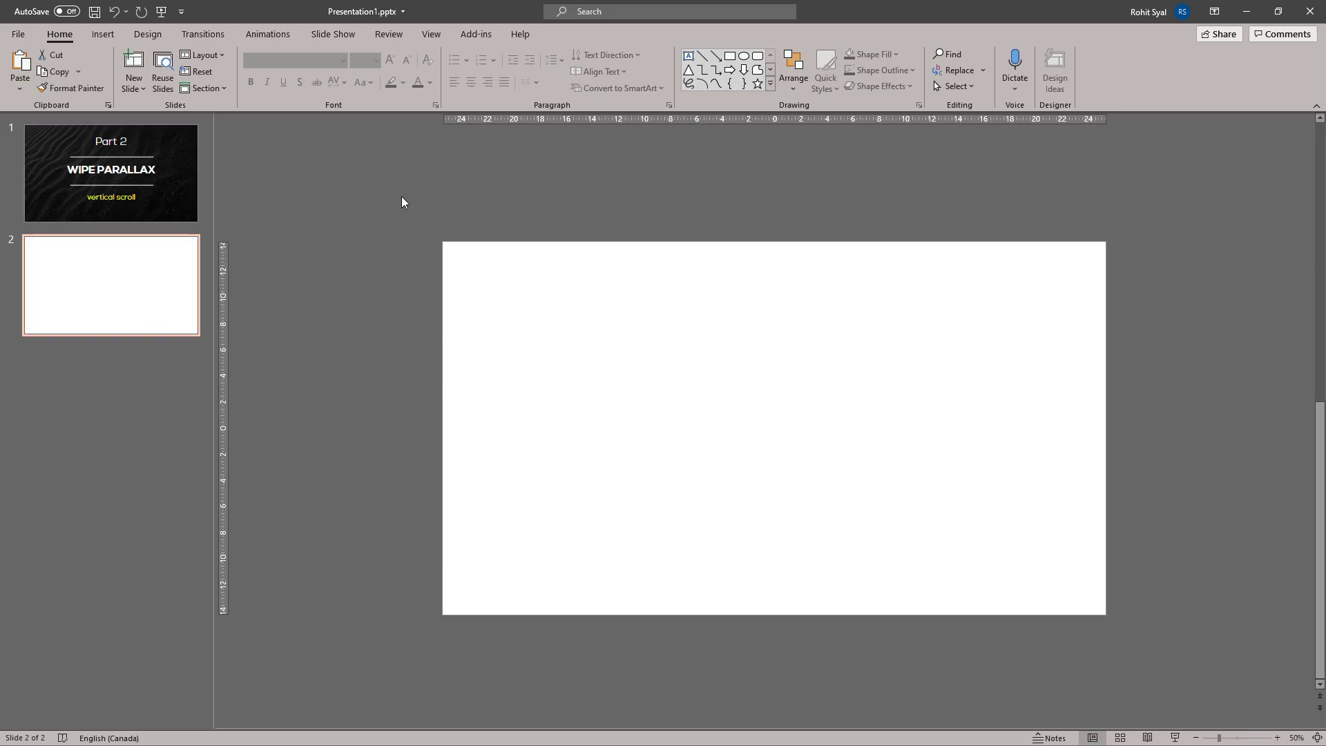
Step: Turn on slide guides and place them along slide 2's top and left edges
click(429, 33)
click(280, 87)
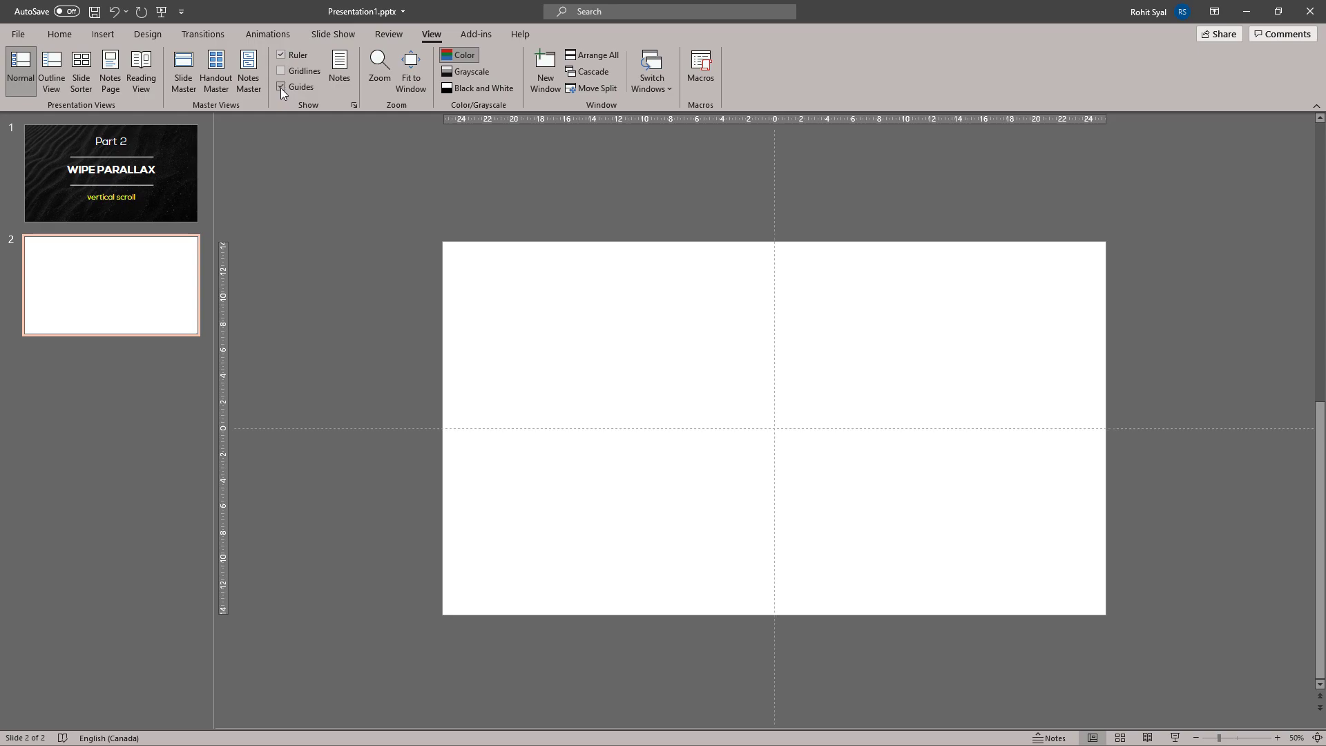
drag(326, 429, 363, 121)
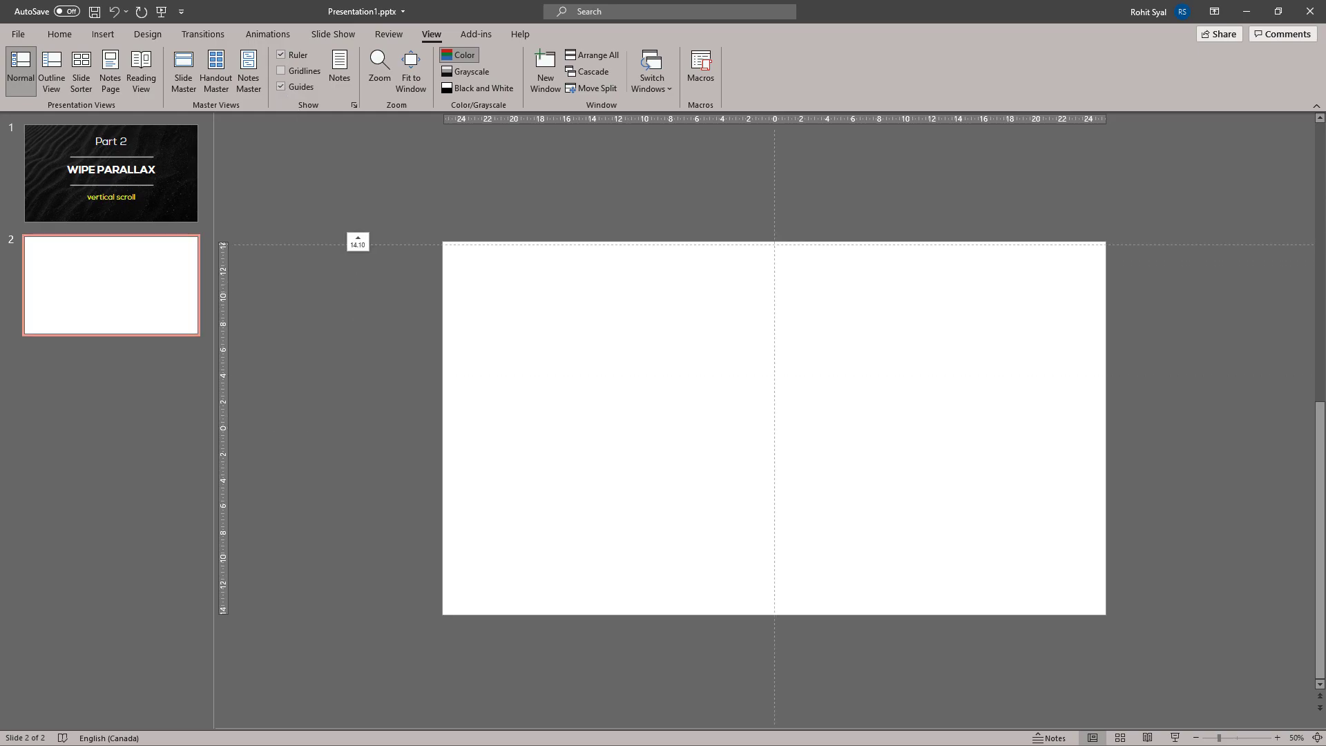
key(ctrl+z)
drag(777, 211, 443, 208)
Step: Add guides at the bottom and right edges, then paste the mountain-lake photo
right_click(567, 317)
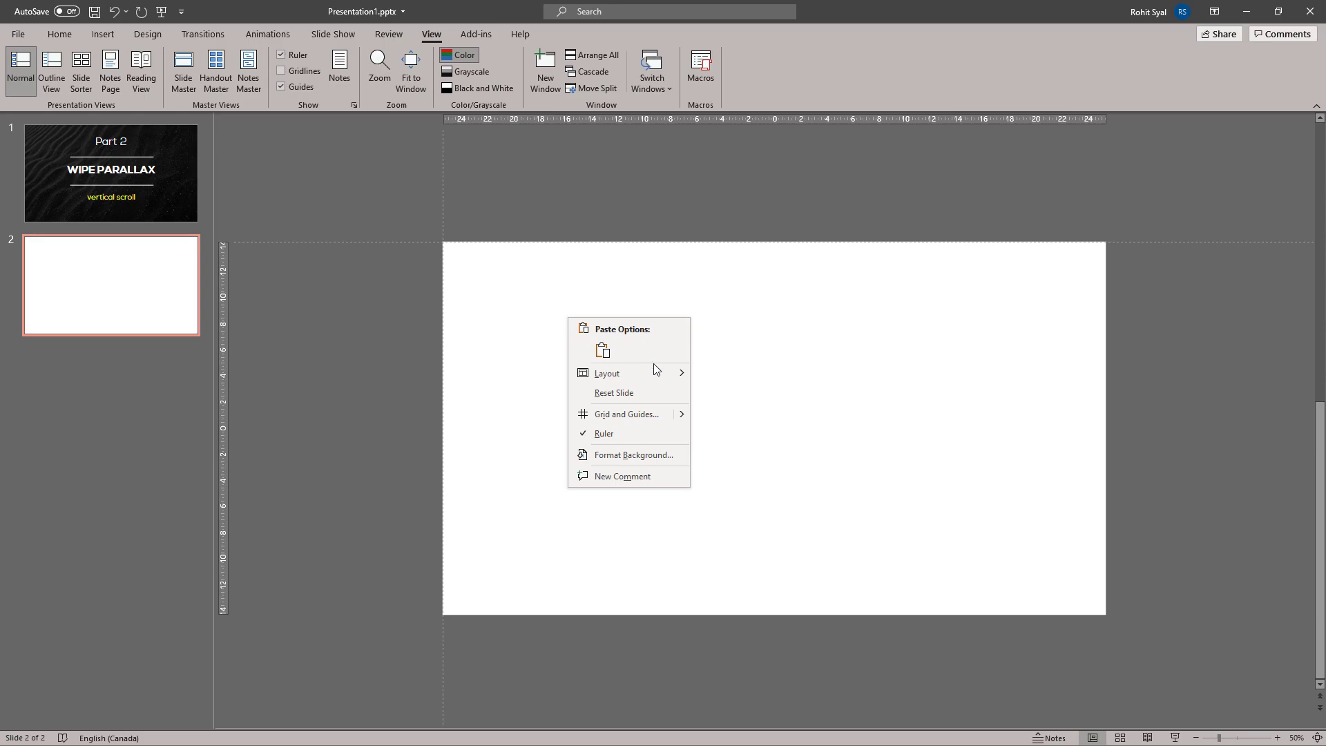
mouse_move(656, 413)
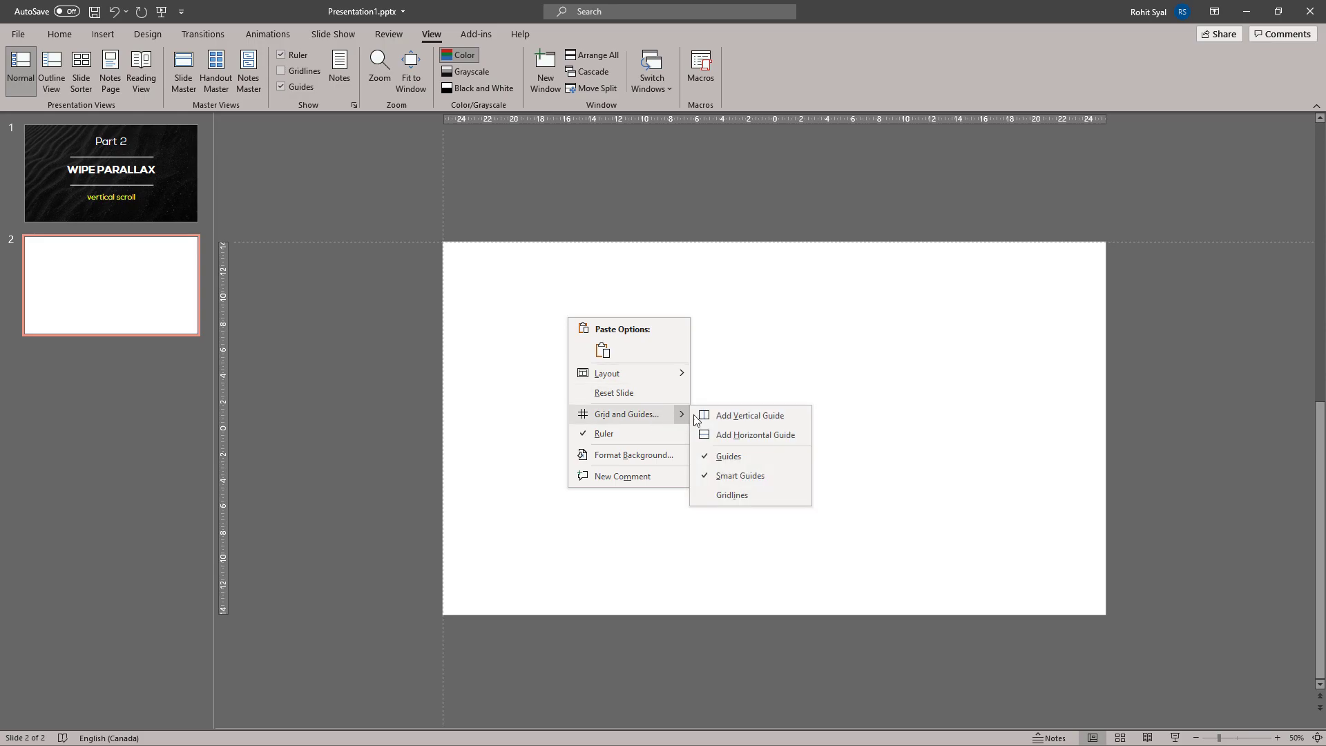
click(719, 435)
drag(699, 429, 698, 613)
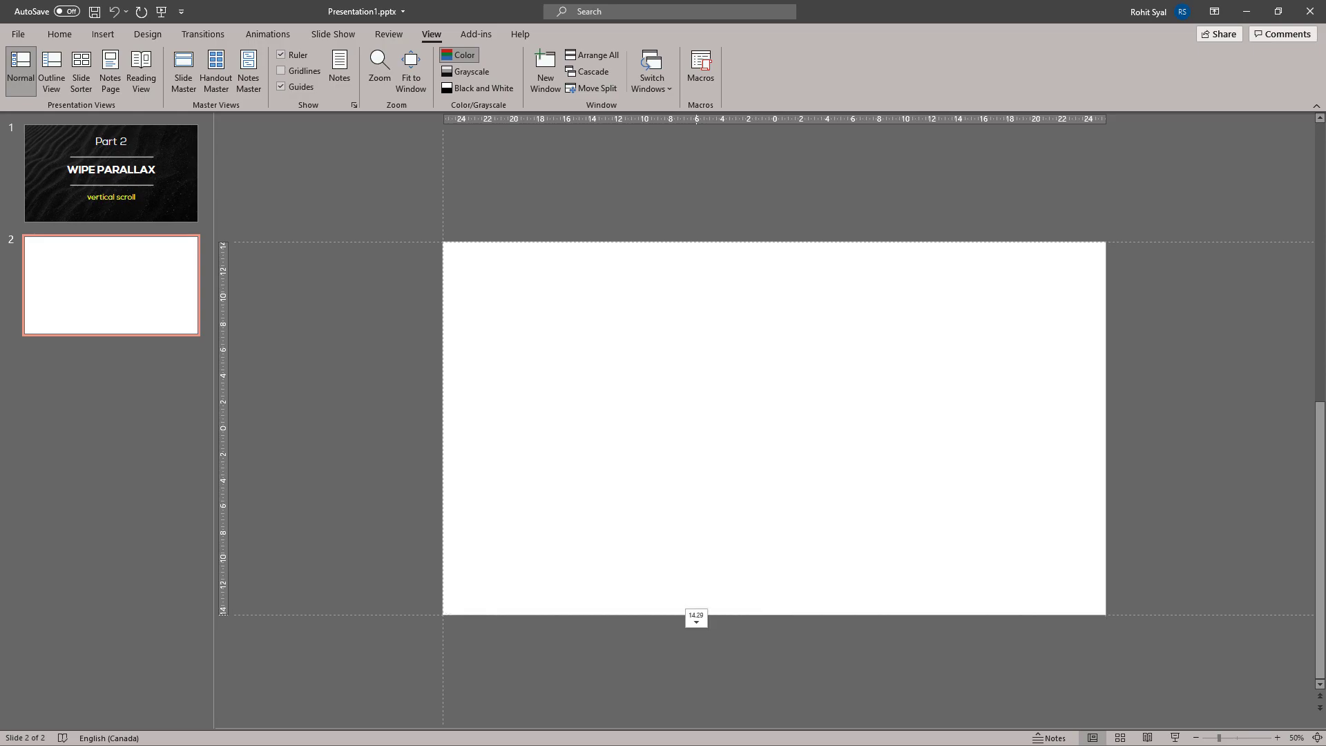
right_click(564, 365)
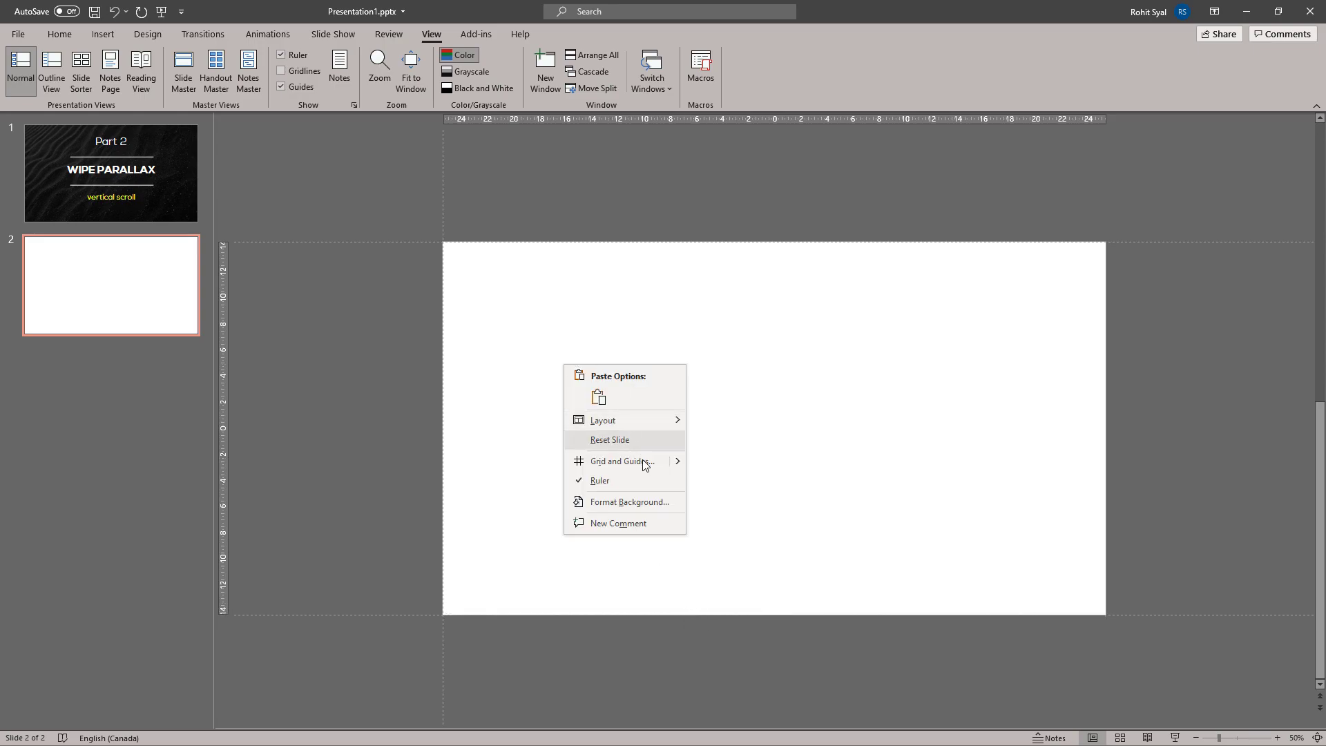
click(739, 423)
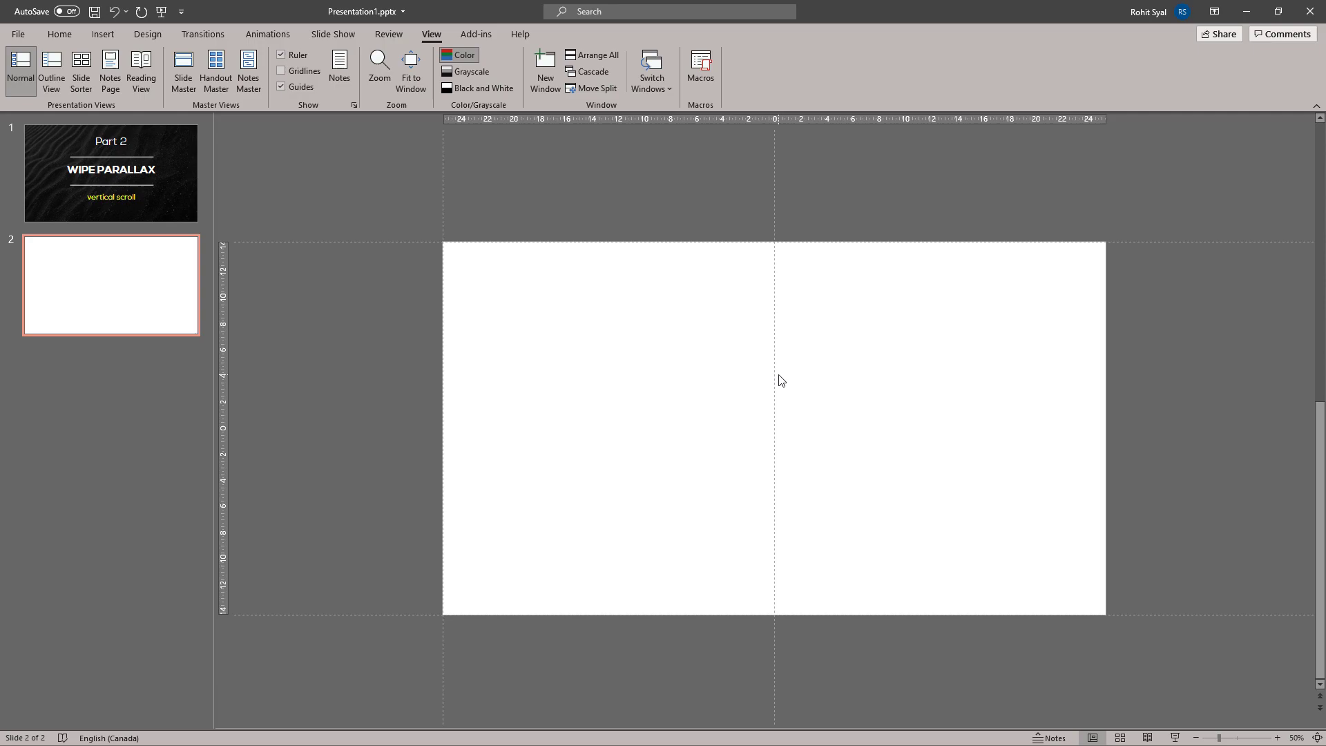
drag(775, 374, 1106, 379)
right_click(525, 334)
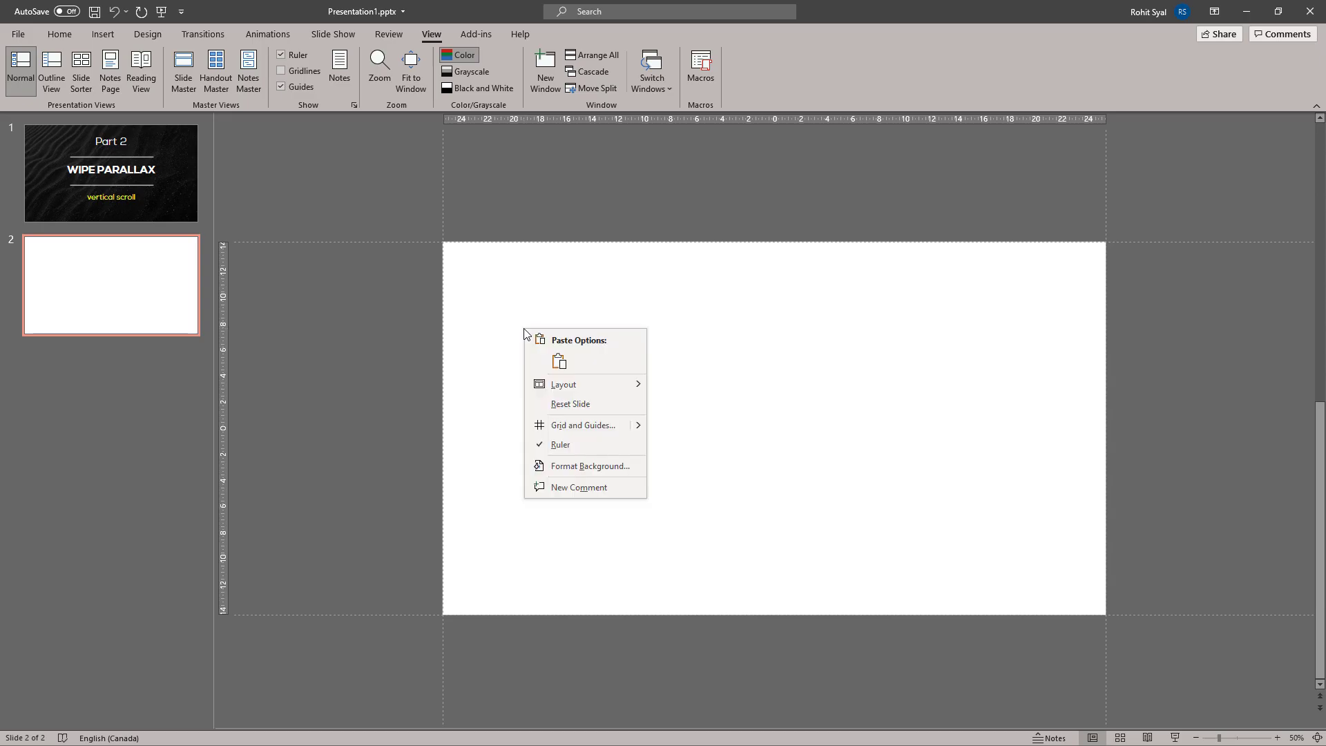
click(558, 361)
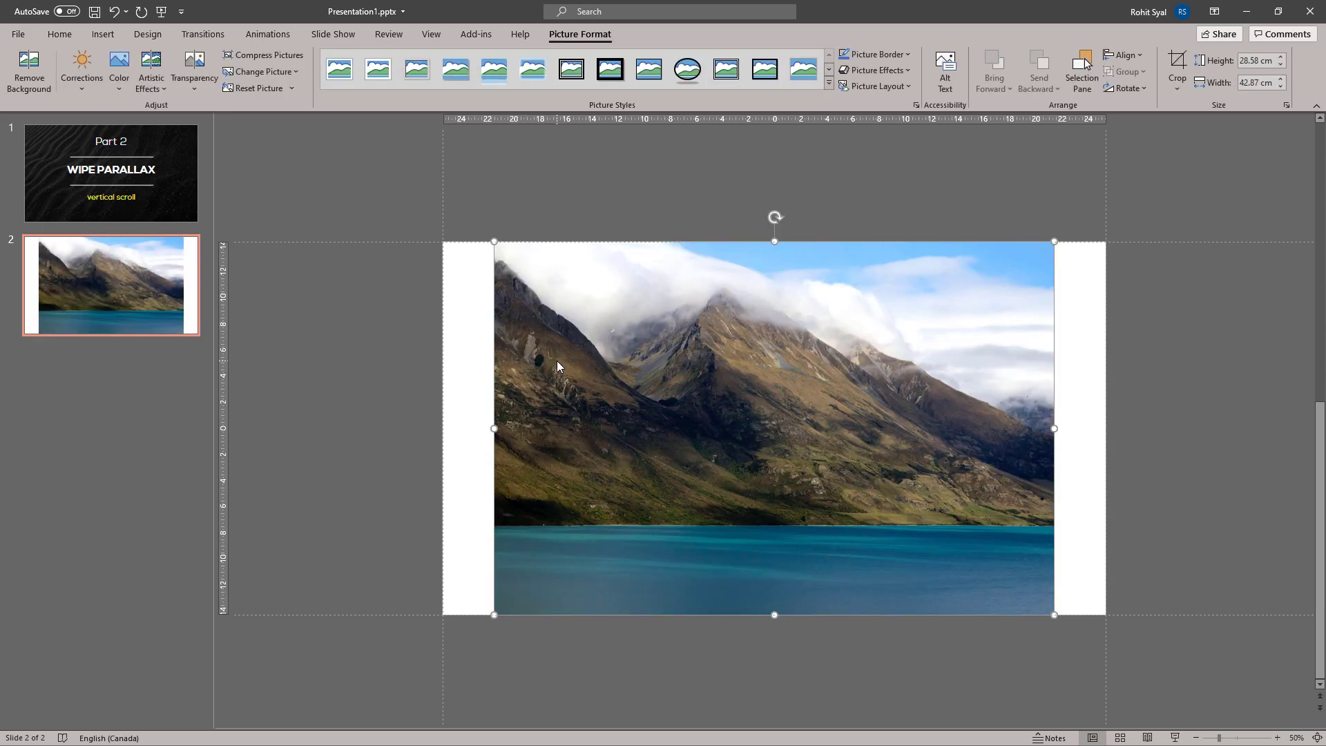
Step: Crop the mountain-lake photo to a 16:9 landscape aspect ratio
click(1178, 81)
mouse_move(1210, 148)
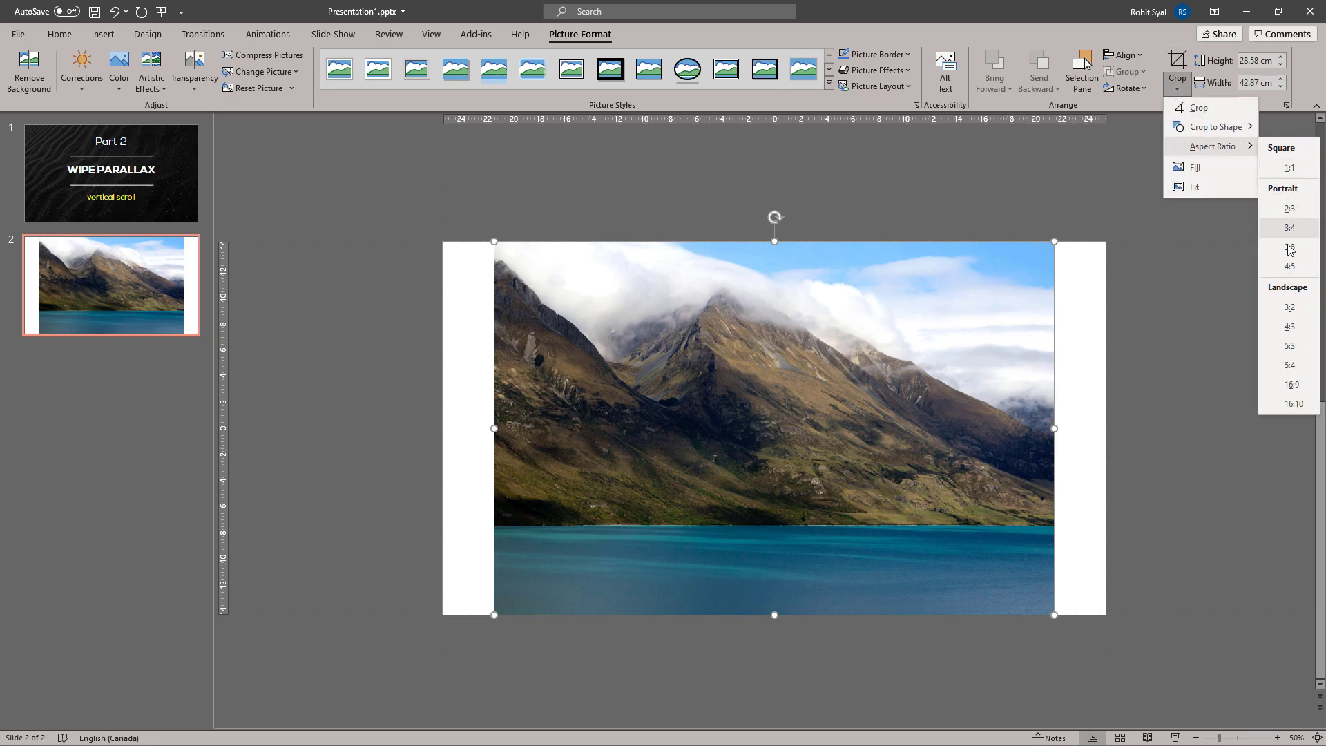
click(1290, 387)
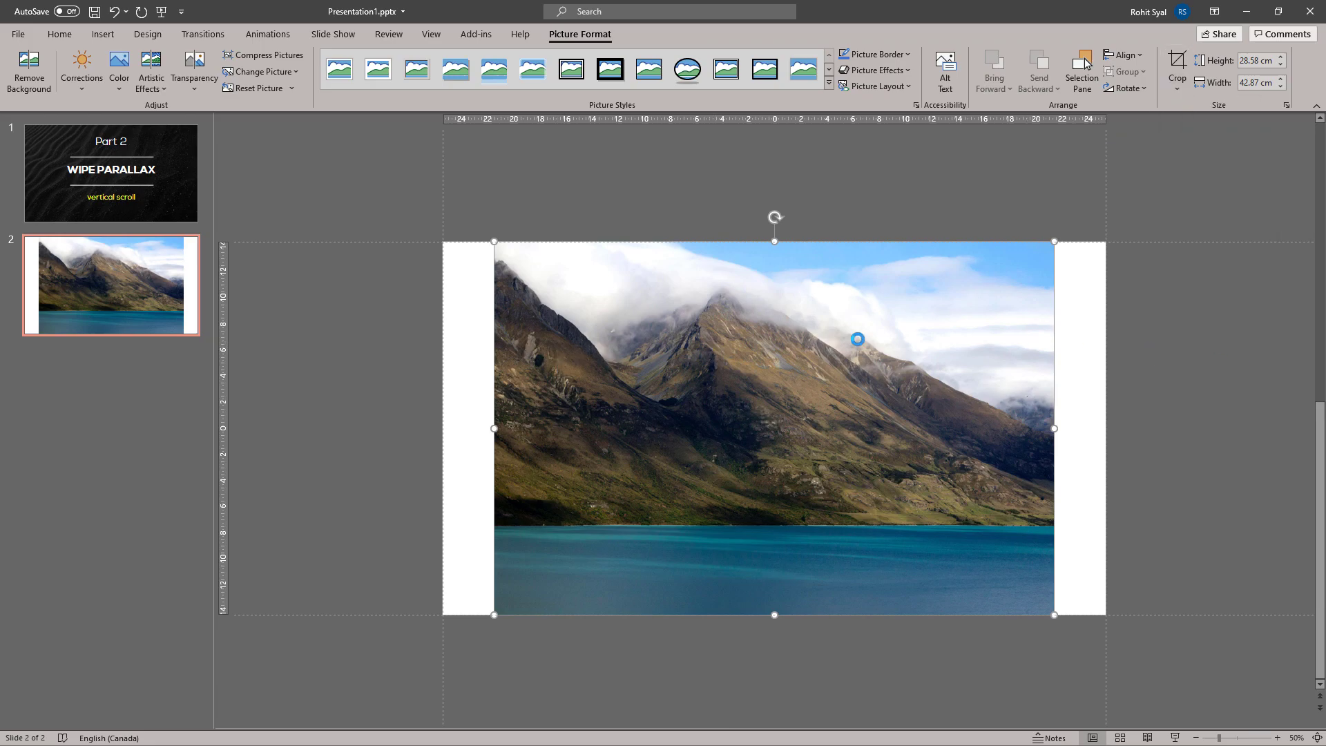
click(475, 354)
Step: Enlarge the cropped photo until it fills slide 2 edge to edge
click(512, 340)
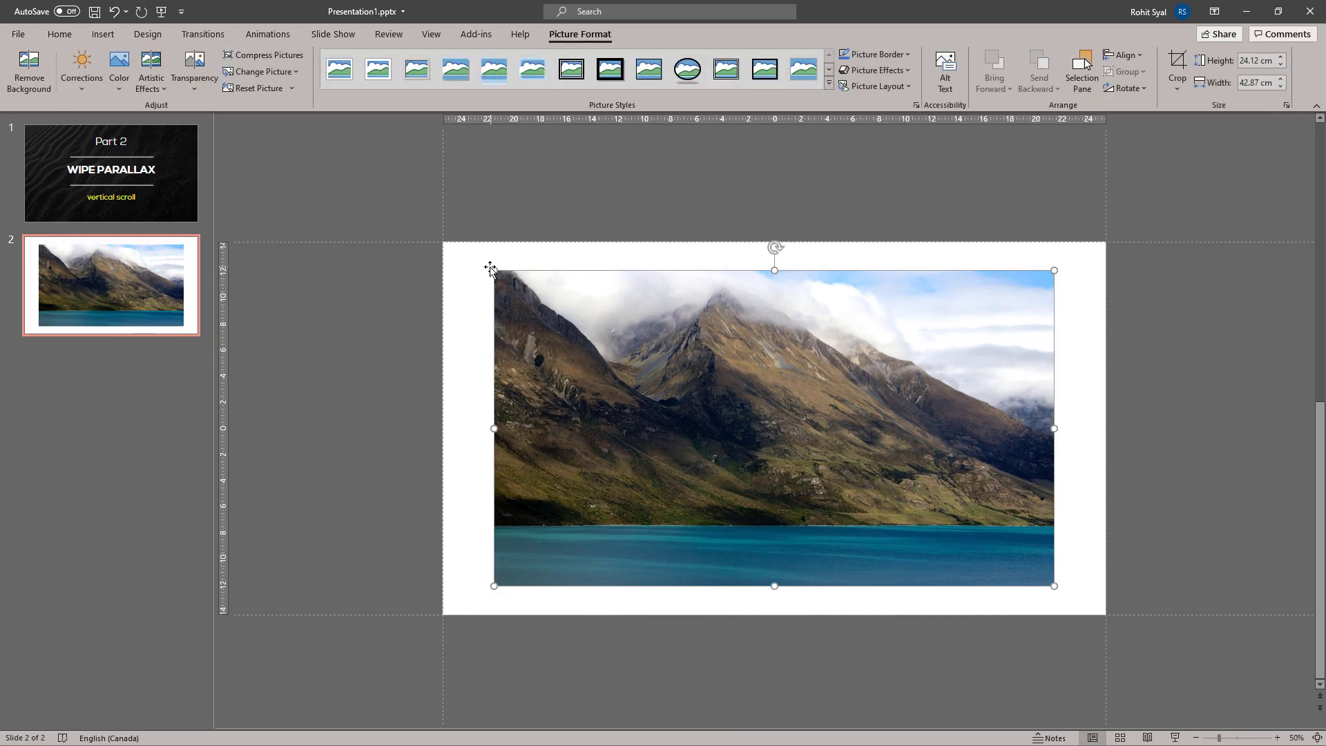
drag(492, 268, 442, 242)
click(399, 305)
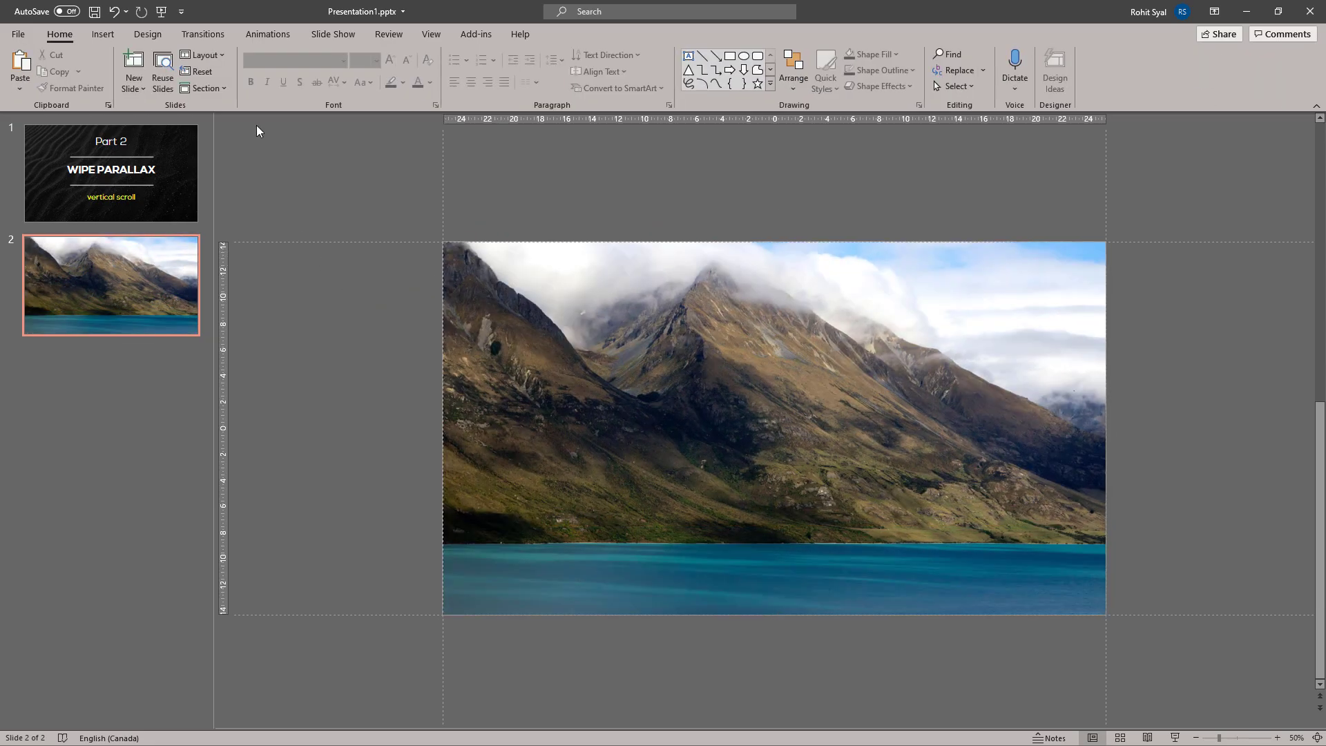
Step: Add stacked text boxes reading LET'S TRAVEL TO and NEW ZEALAND
click(690, 55)
click(371, 376)
text(LET'S)
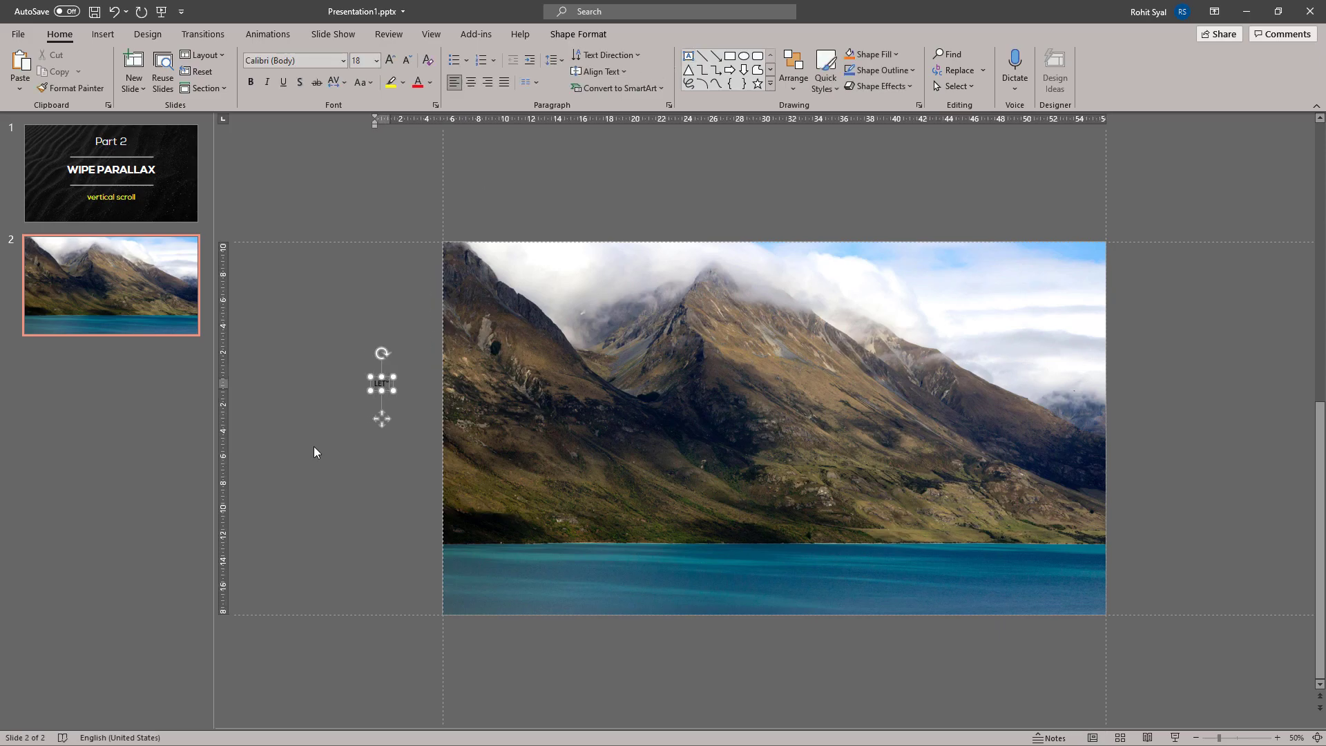
text( TRAVEL TO)
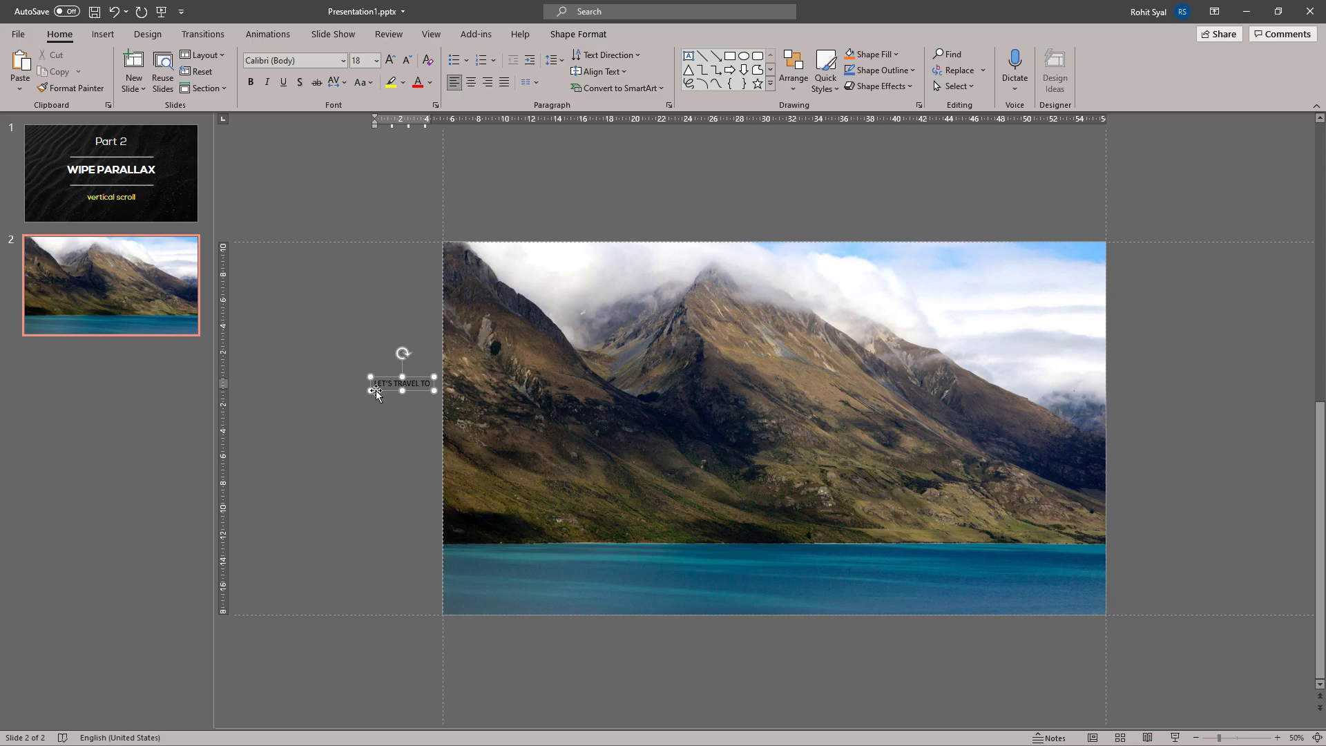
drag(375, 391, 384, 414)
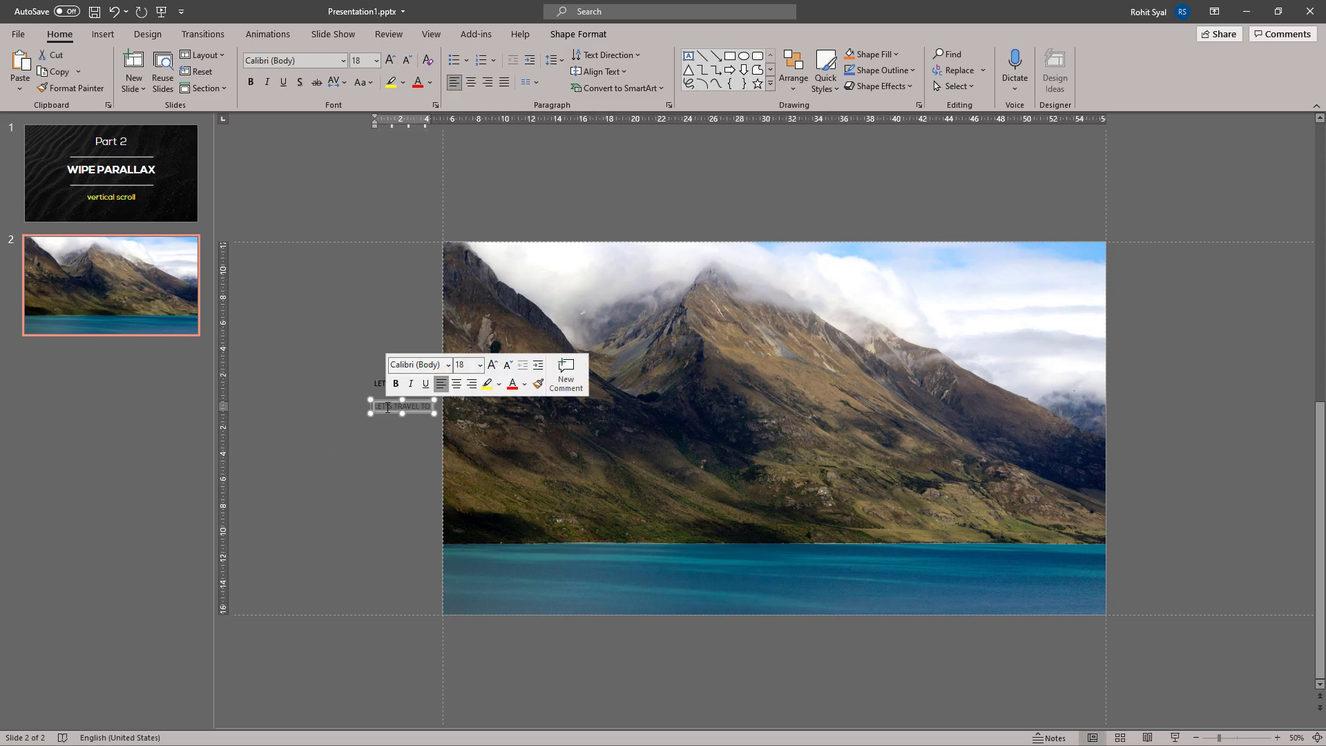
text(NEW ZEALAND)
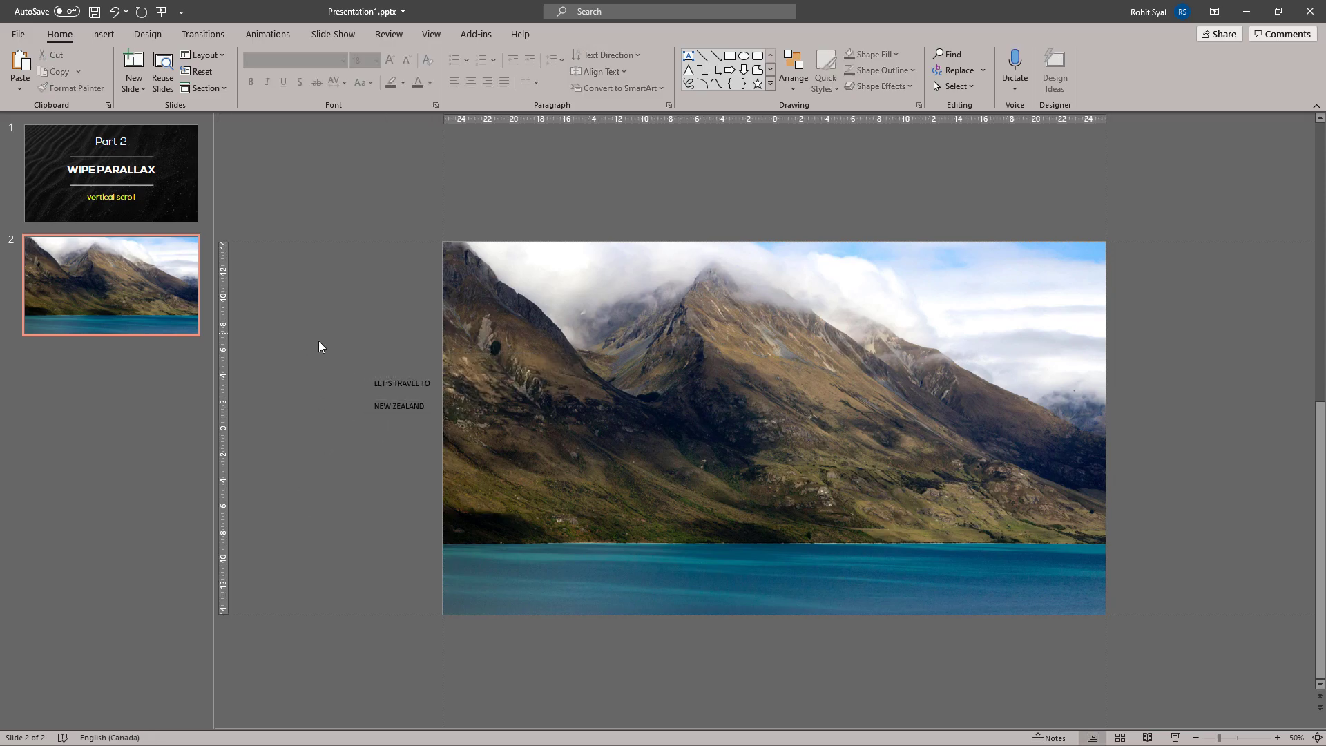
Step: Set both lines to Montserrat Black, enlarge them, and move them onto the photo
drag(318, 342, 439, 422)
click(343, 61)
text(Montserrat Black)
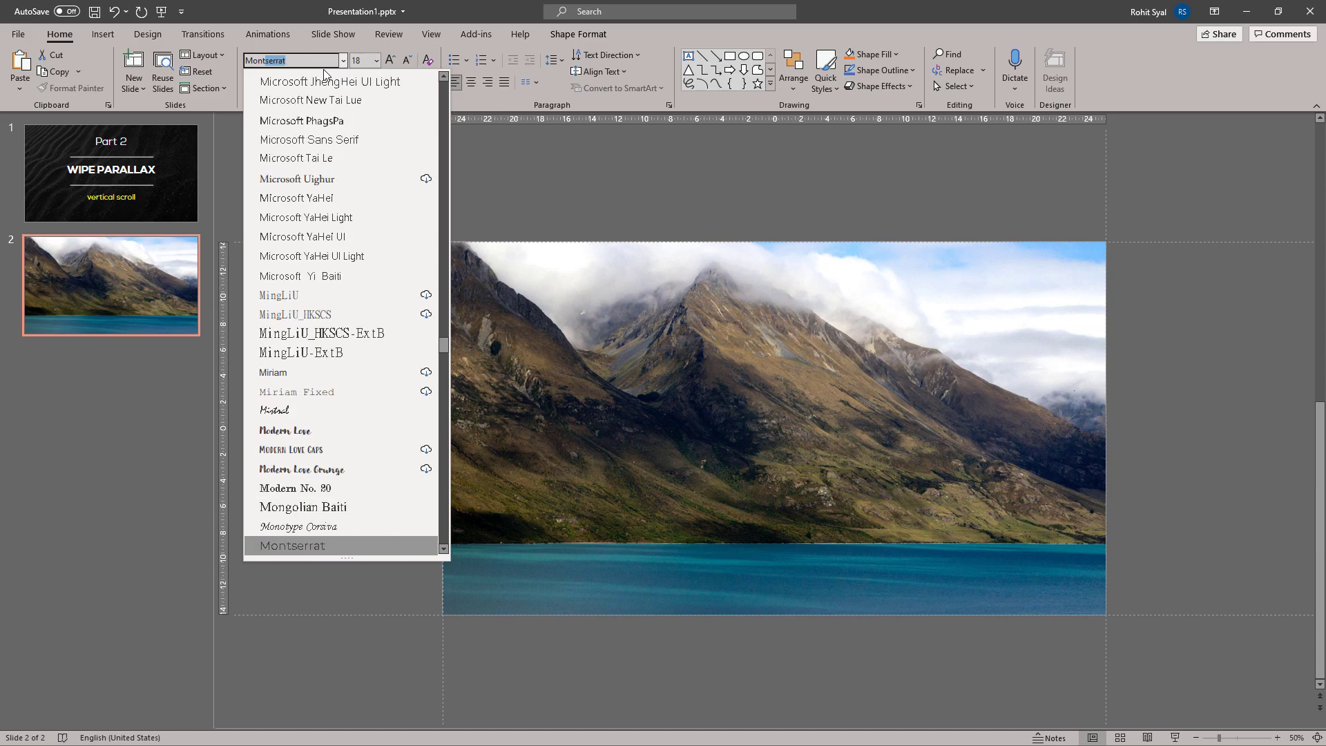
key(Return)
click(390, 60)
click(391, 60)
click(390, 60)
click(390, 60)
click(390, 60)
click(391, 60)
click(391, 60)
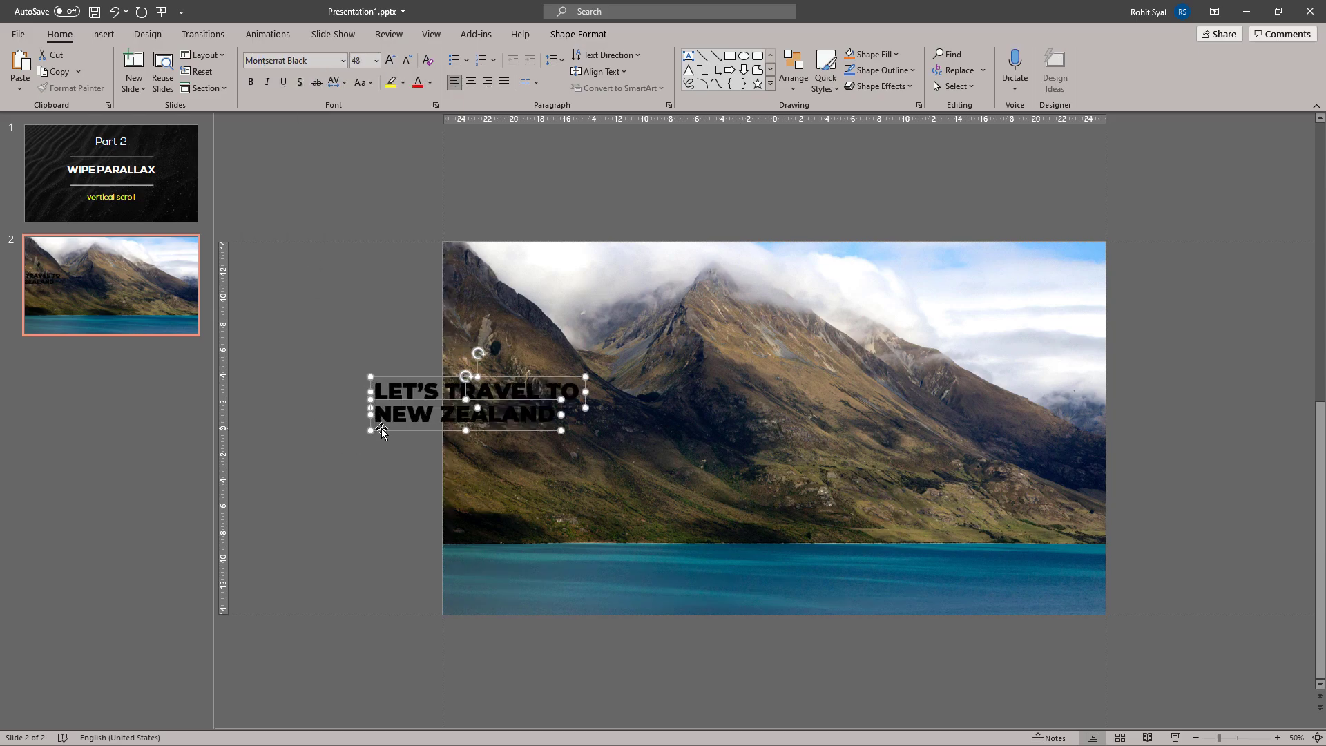
drag(415, 407, 521, 421)
Step: Make LET'S TRAVEL TO gold and NEW ZEALAND white at 80 pt, then preview
click(429, 83)
click(444, 210)
click(573, 430)
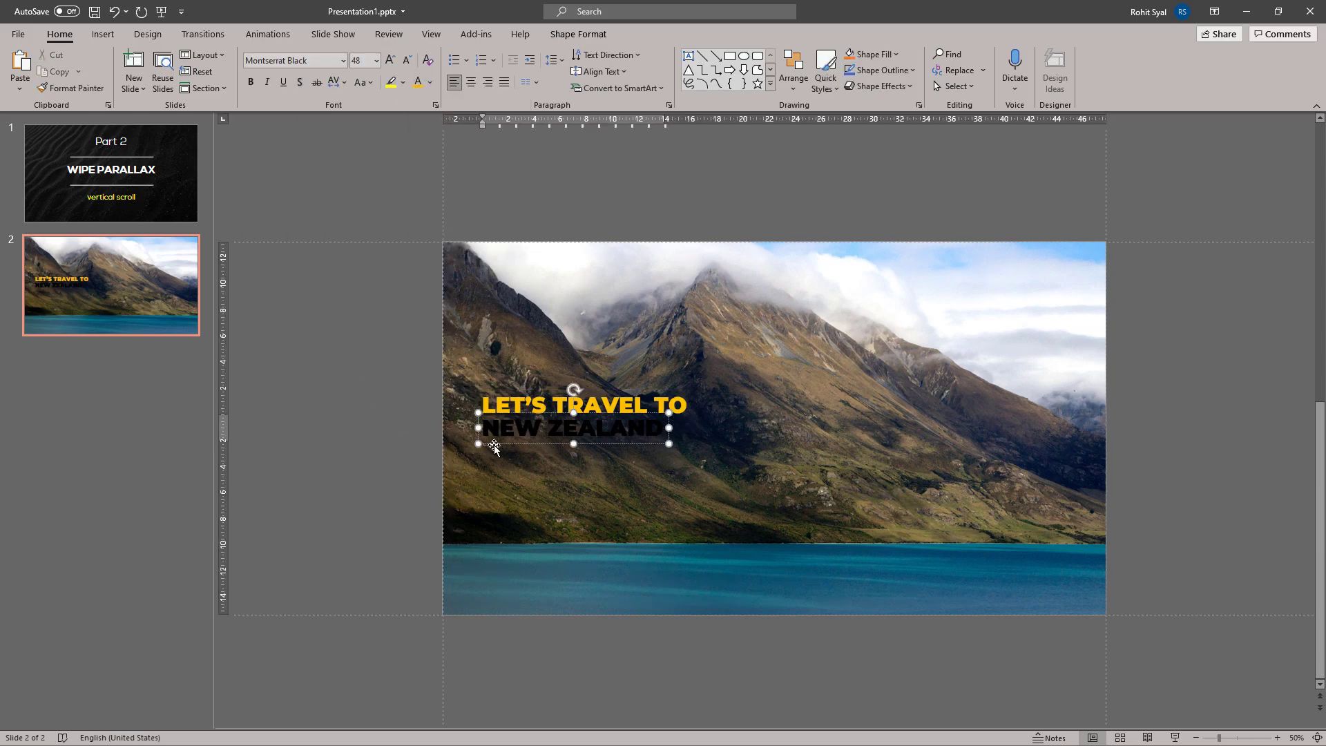
click(430, 82)
click(420, 116)
click(390, 60)
click(390, 60)
click(390, 61)
click(391, 61)
click(390, 60)
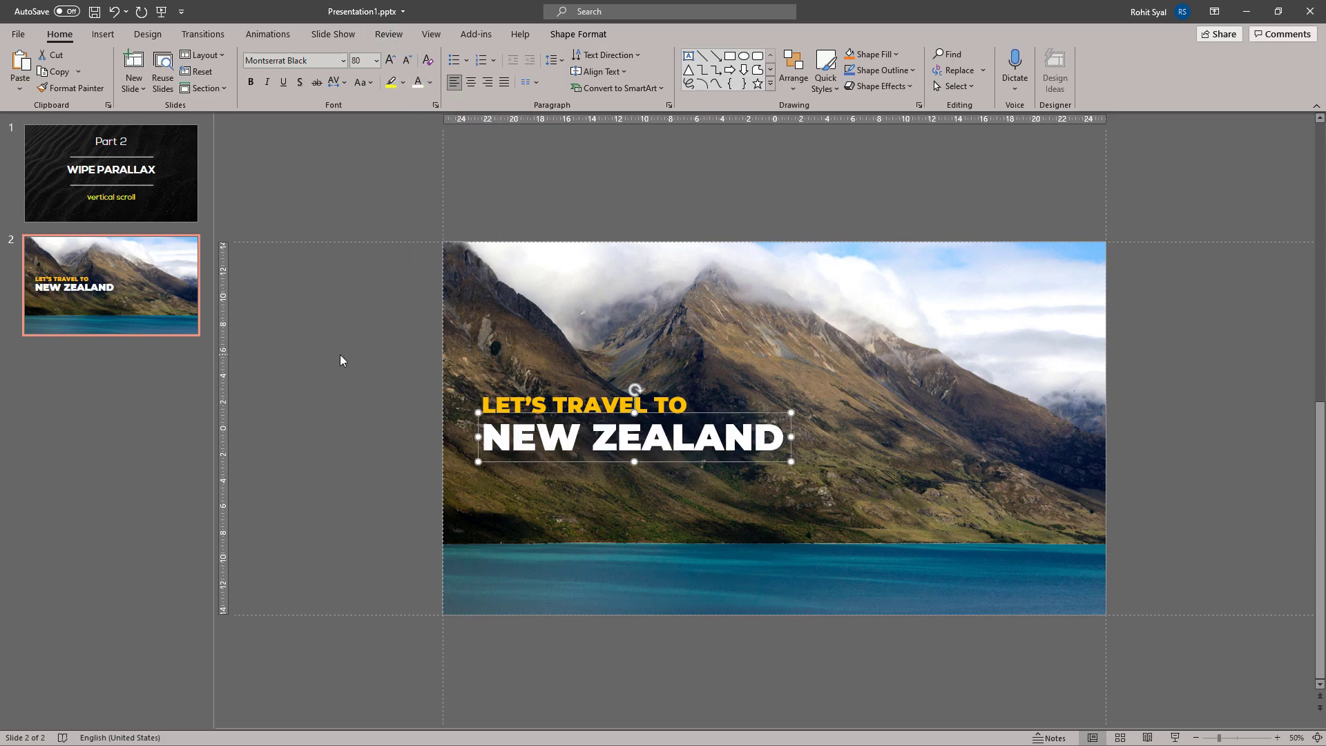
click(395, 405)
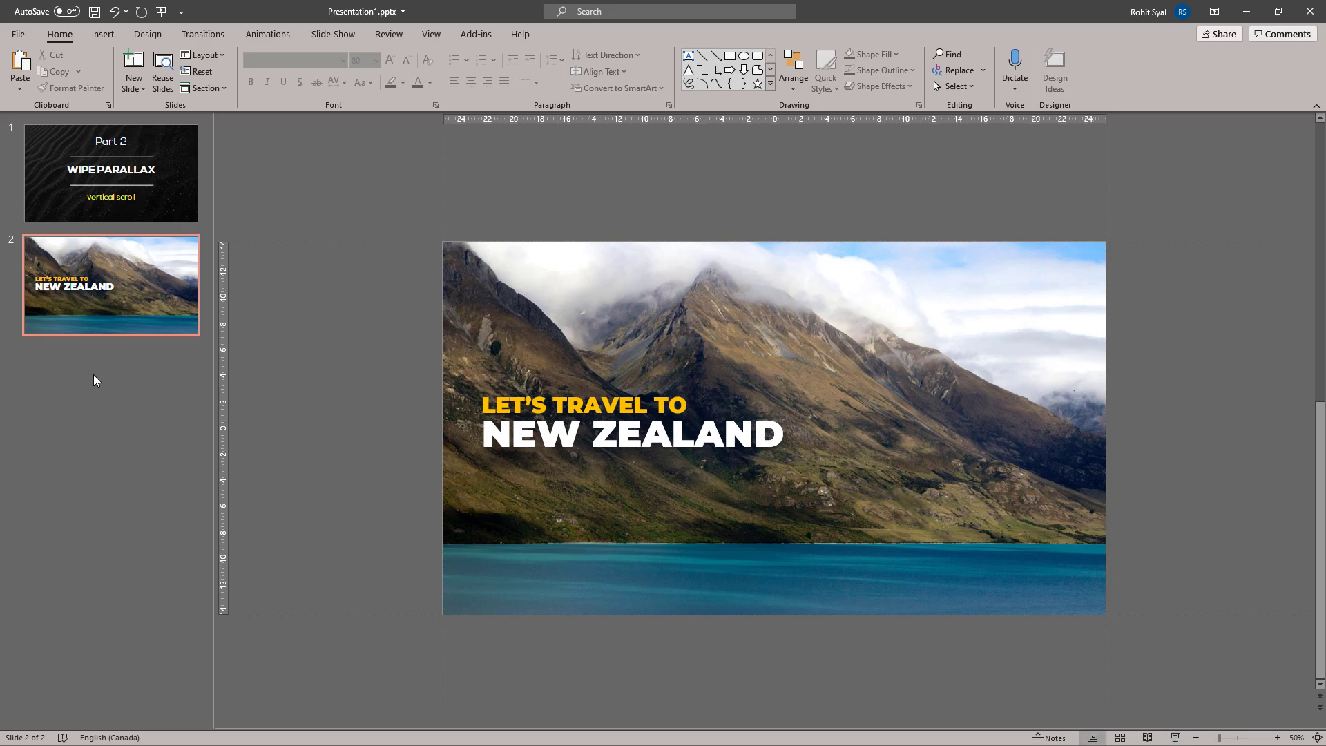
Step: Add a new blank slide after slide 2
click(76, 369)
right_click(76, 367)
key(Escape)
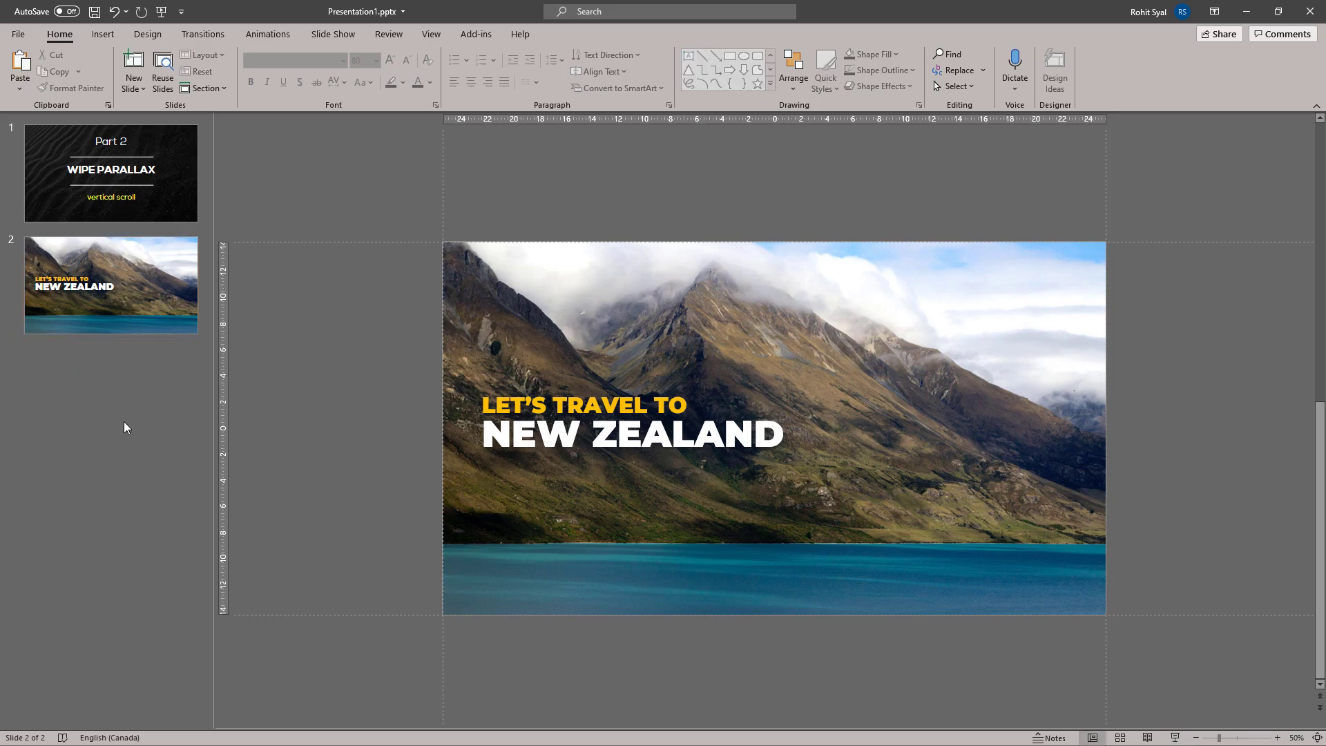
key(ctrl+m)
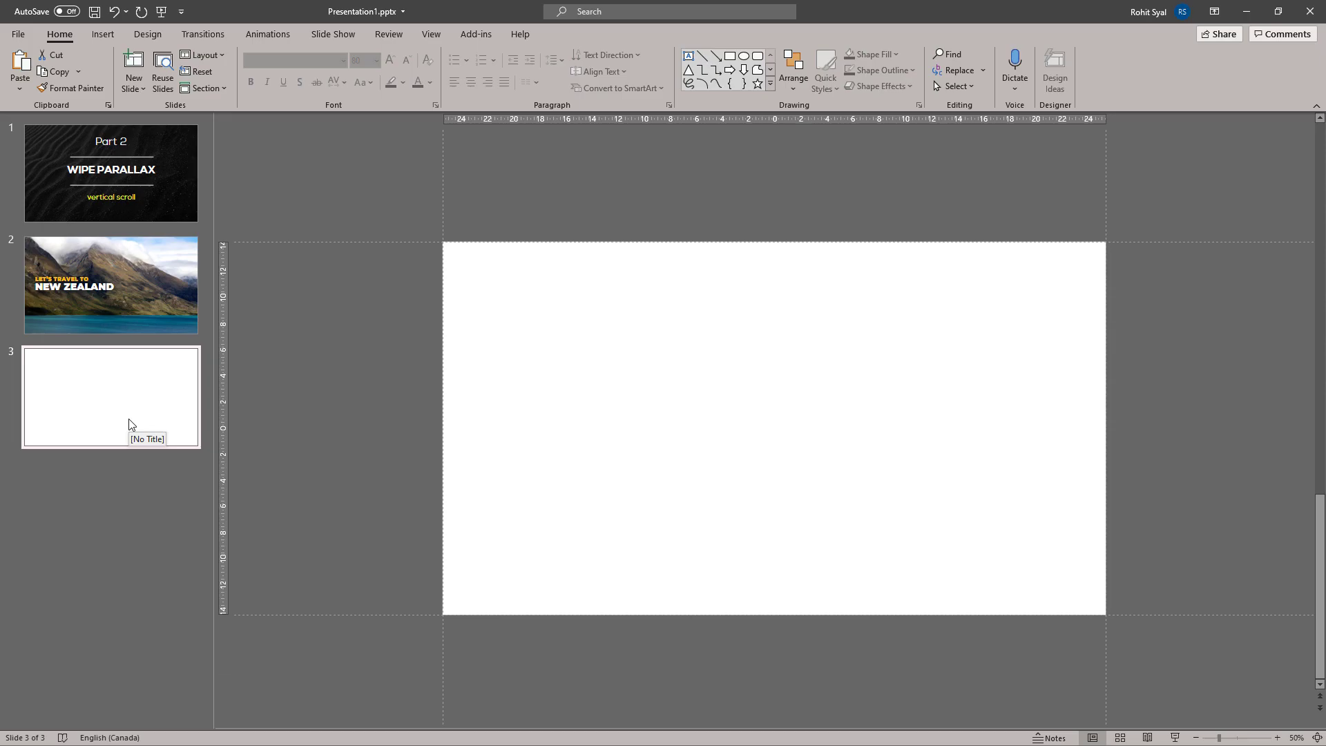
Step: Paste the turquoise lake photo onto slide 3 and stretch it to cover the slide
click(1247, 11)
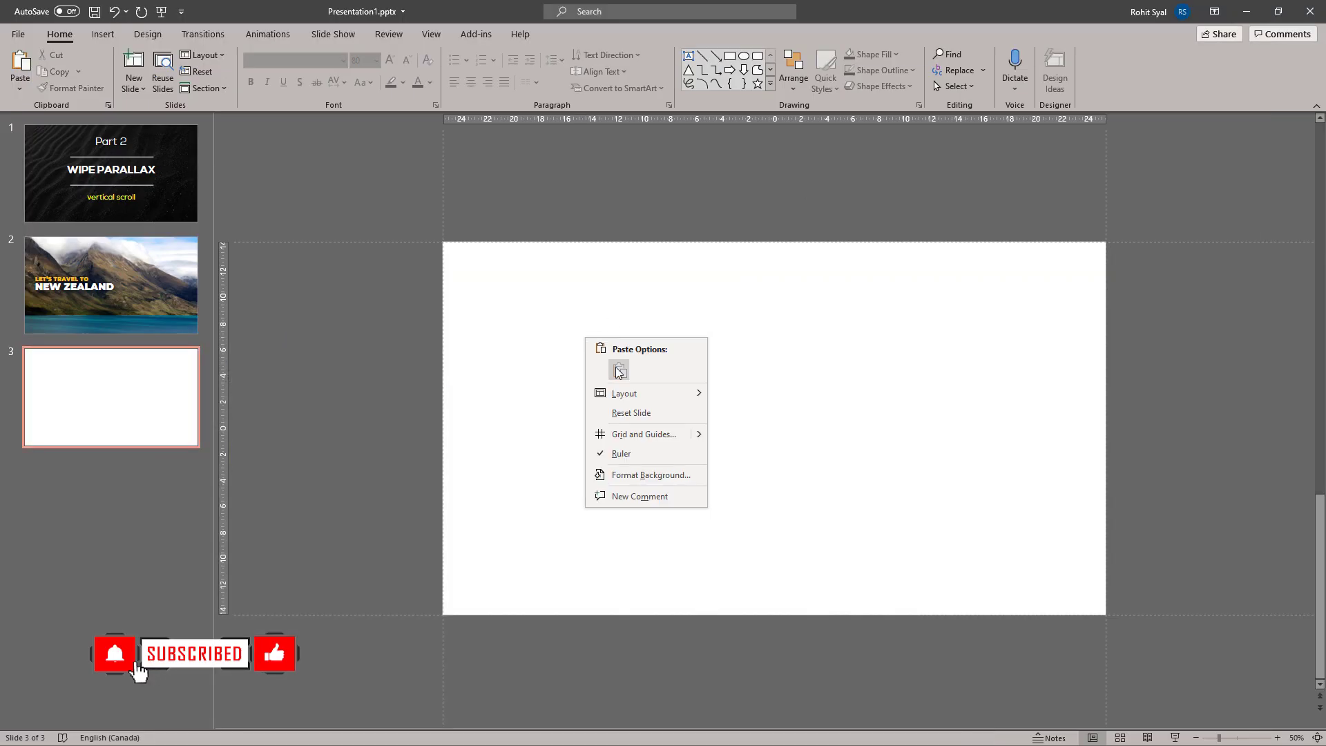
click(614, 373)
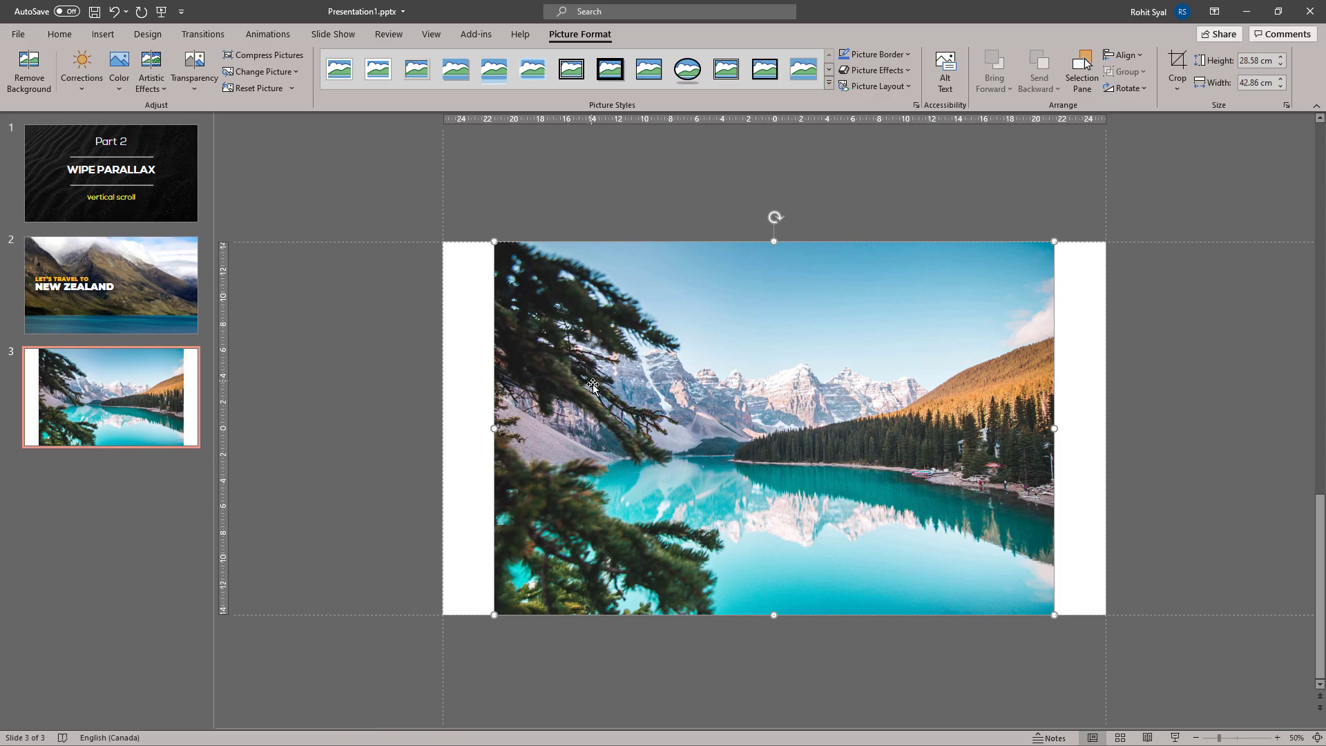
ctrl+scroll(594, 387, down, 2)
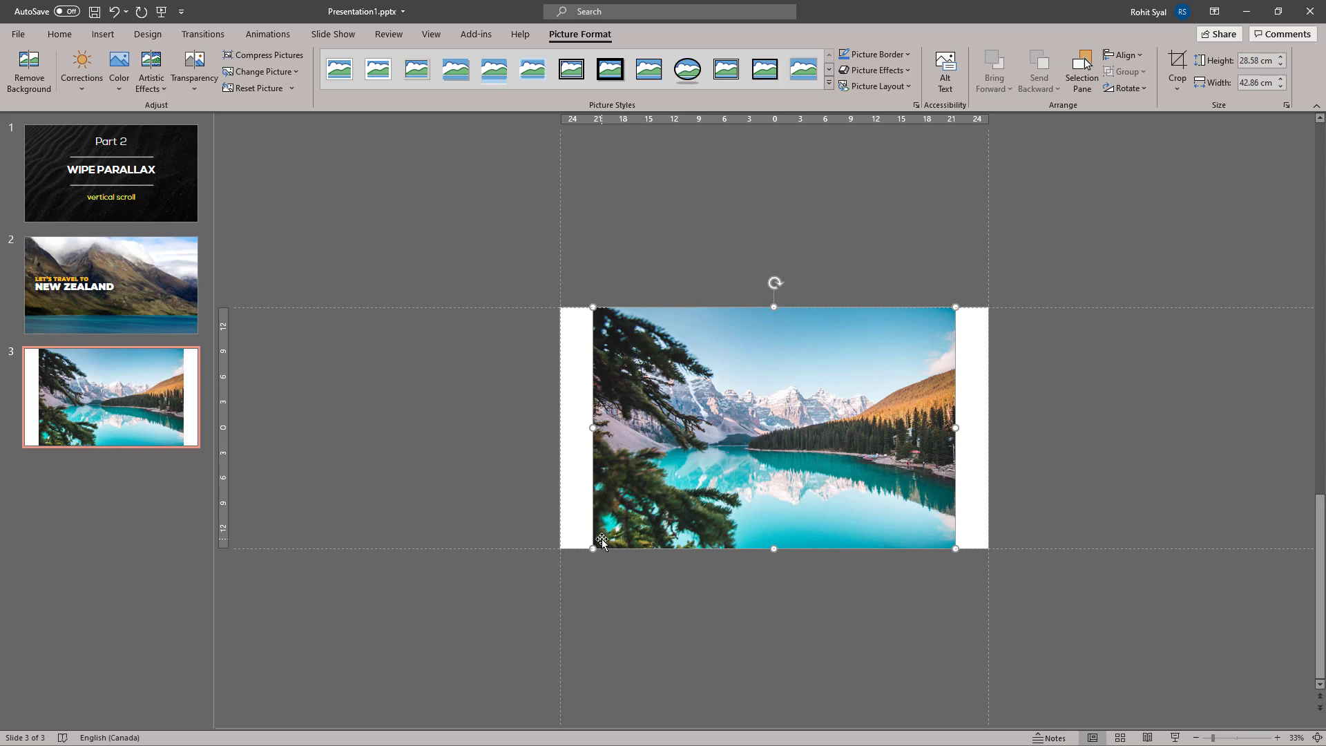
drag(592, 551, 575, 570)
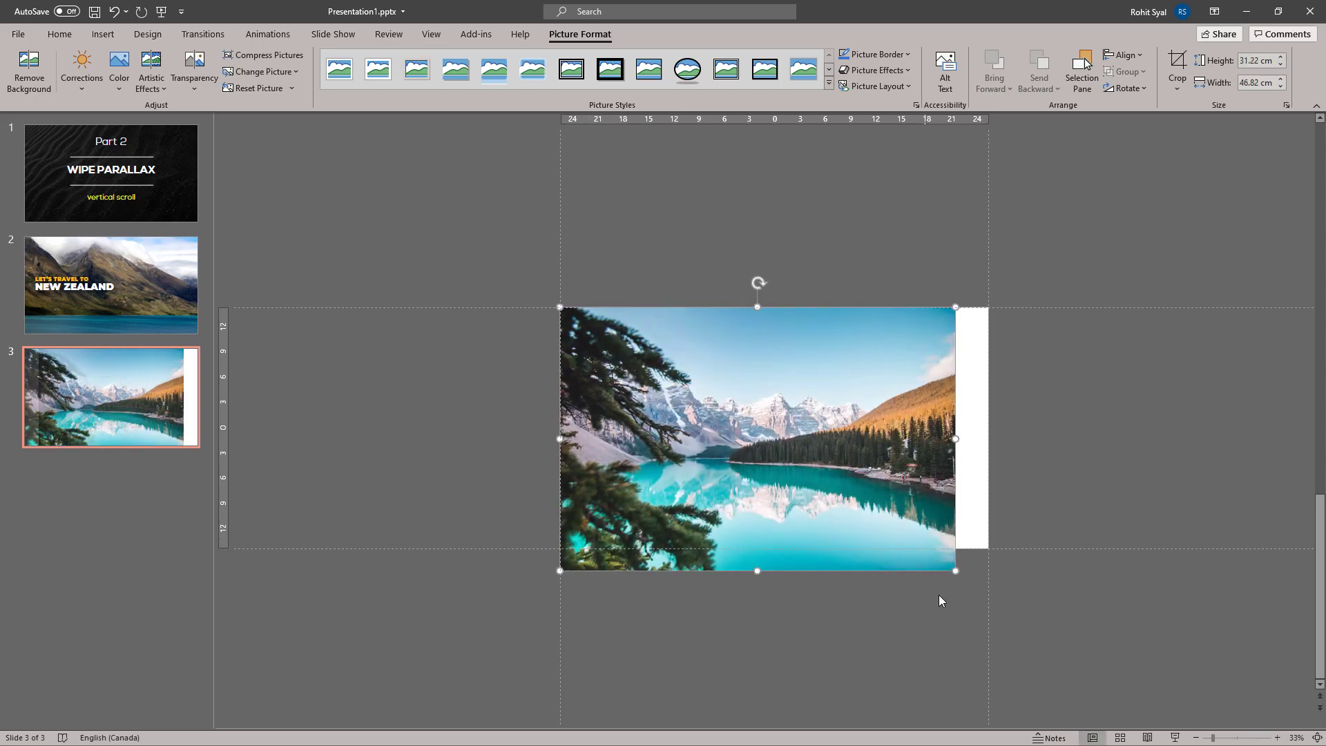
drag(959, 575, 989, 593)
mouse_move(988, 450)
mouse_down()
mouse_move(962, 450)
mouse_move(990, 451)
mouse_up()
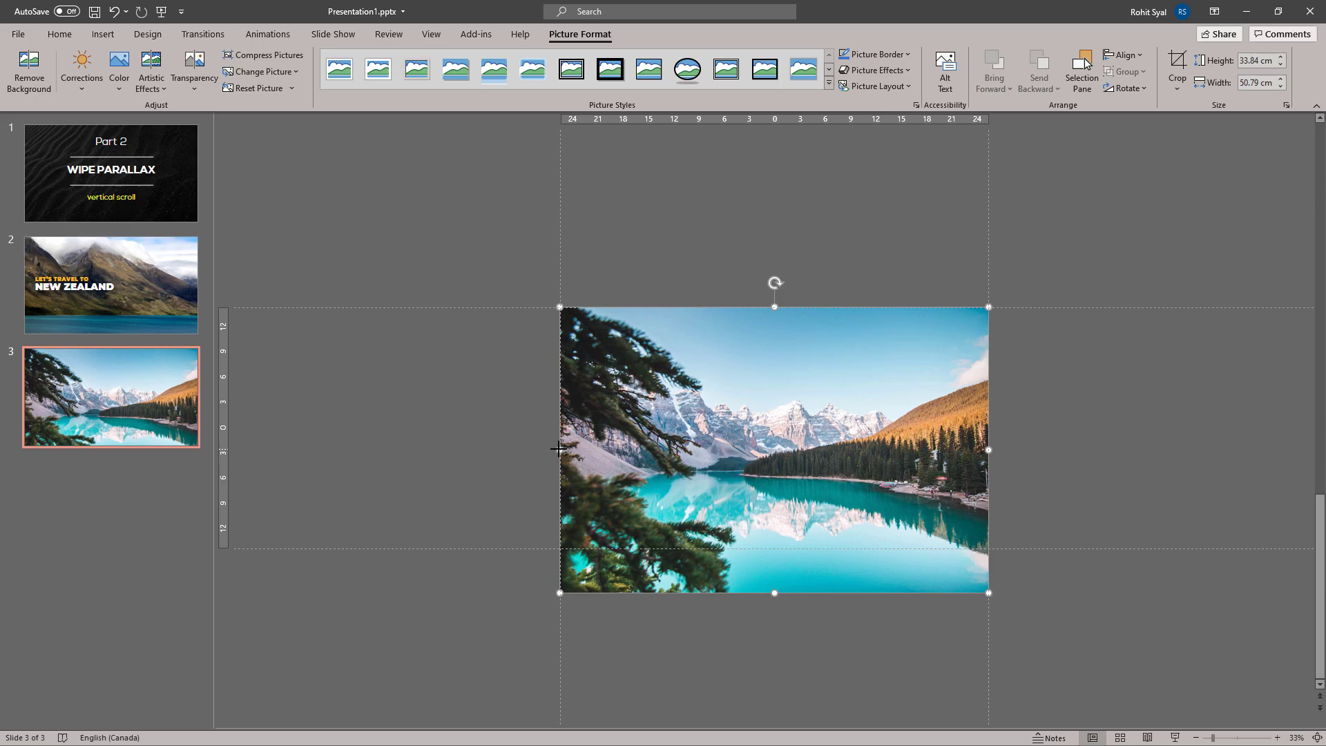
mouse_move(560, 450)
mouse_down()
mouse_move(574, 446)
mouse_move(561, 450)
mouse_up()
click(465, 424)
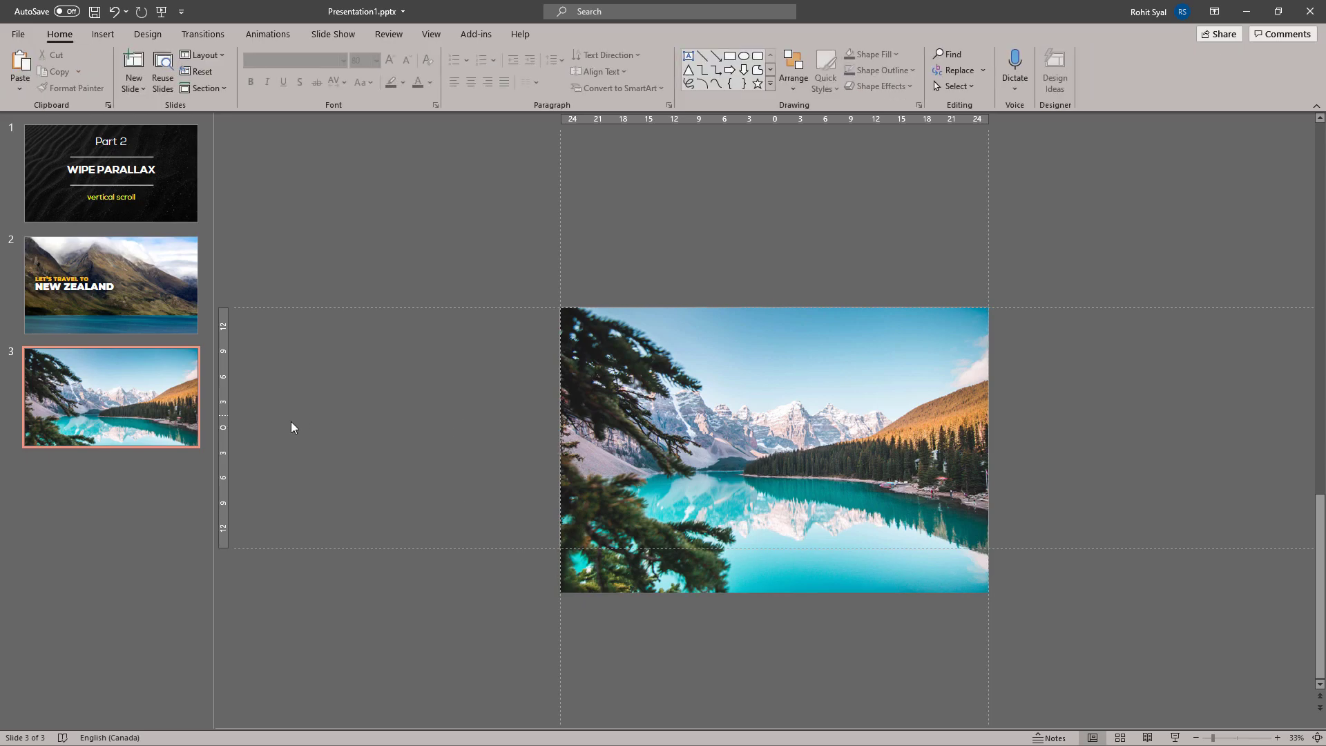
click(127, 463)
right_click(127, 464)
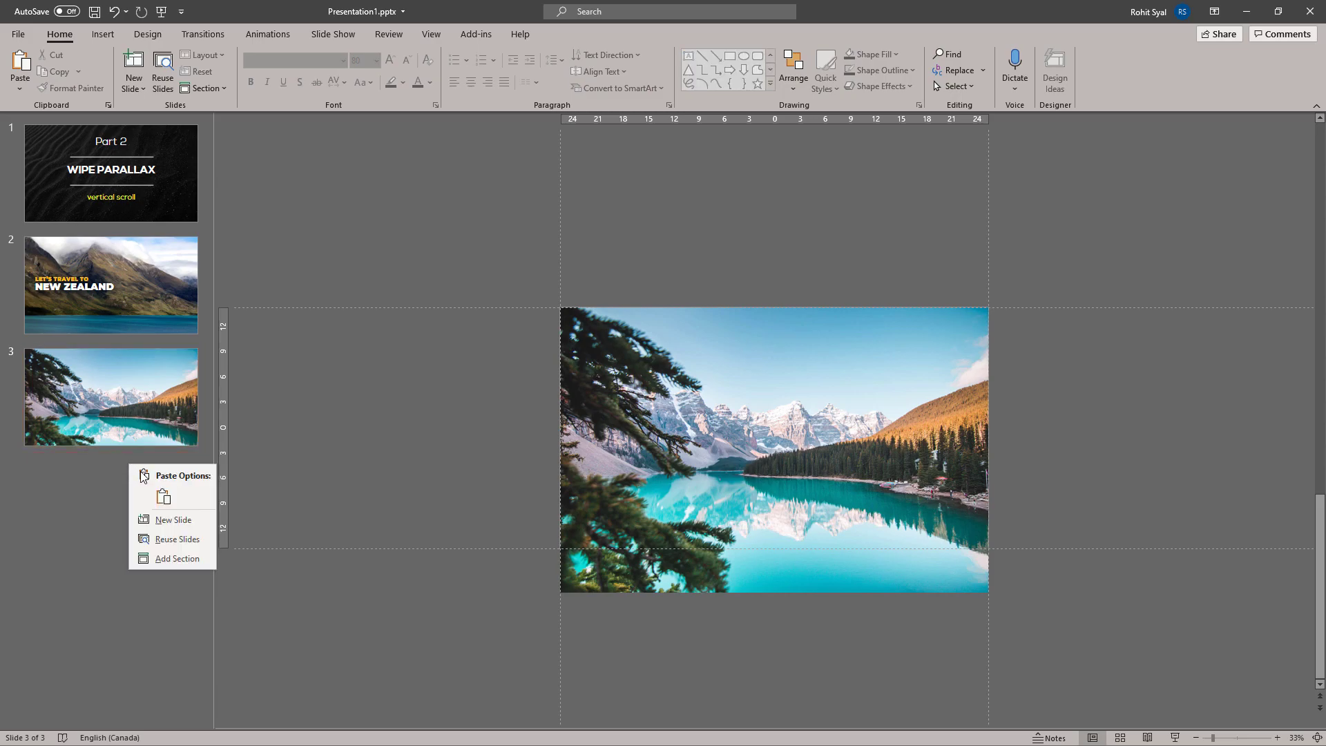
Step: Add slide 4 and paste the sunset sea-cliff photo onto it
click(165, 518)
key(alt+Tab)
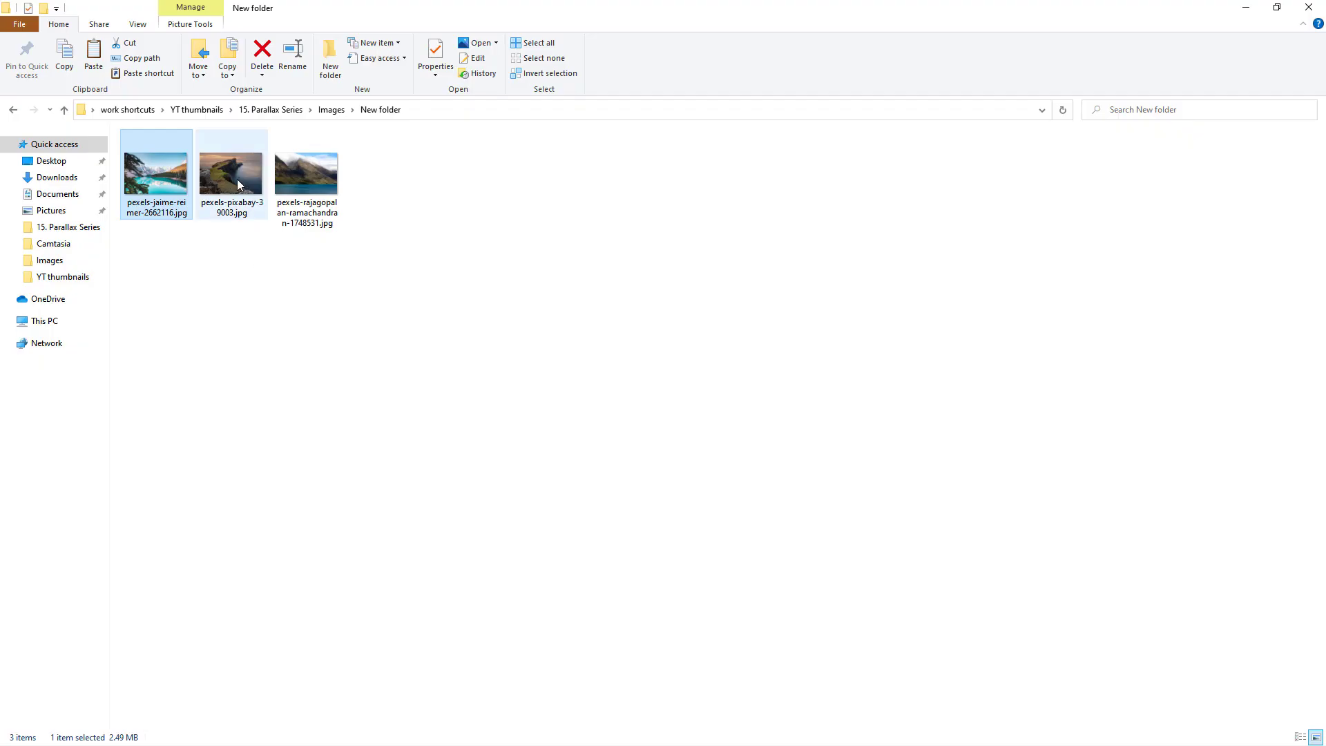
click(1254, 7)
right_click(445, 392)
click(478, 425)
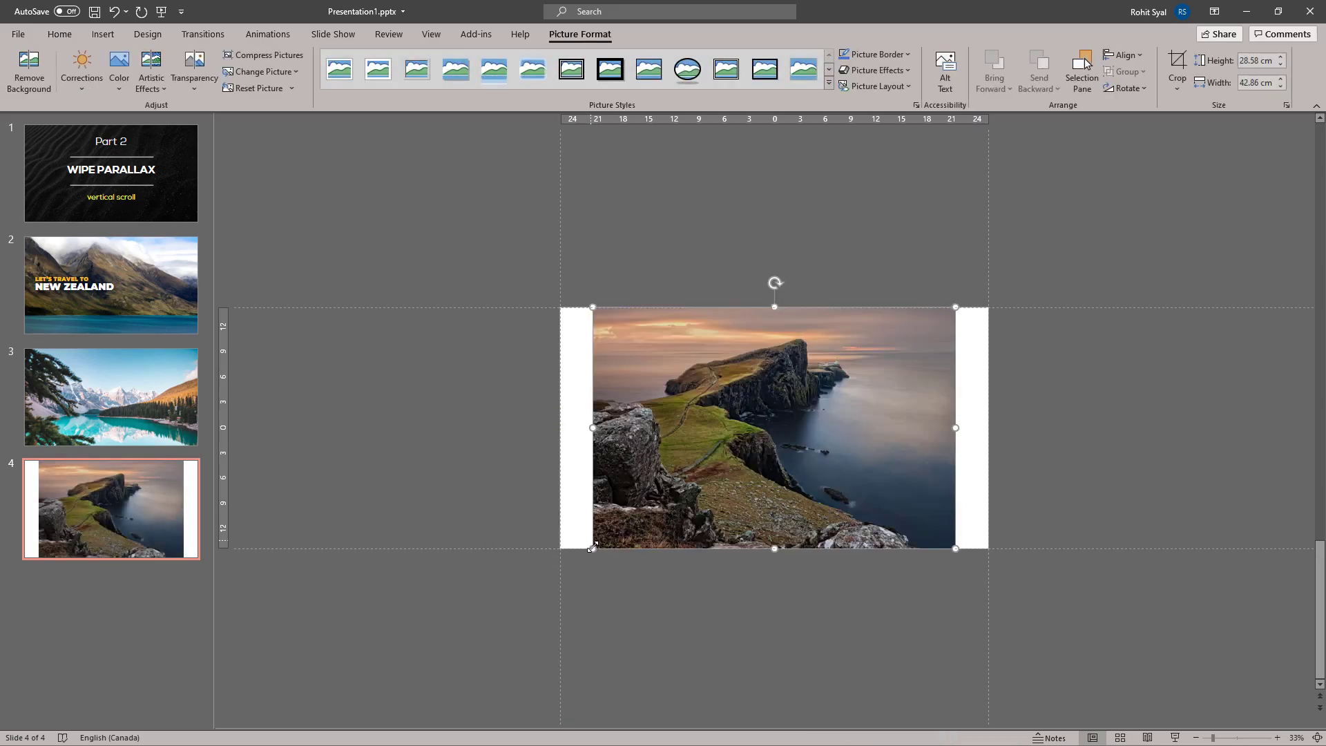
Step: Enlarge the cliff photo to cover slide 4, aligned to the left edge, then return to slide 3
drag(593, 549, 579, 569)
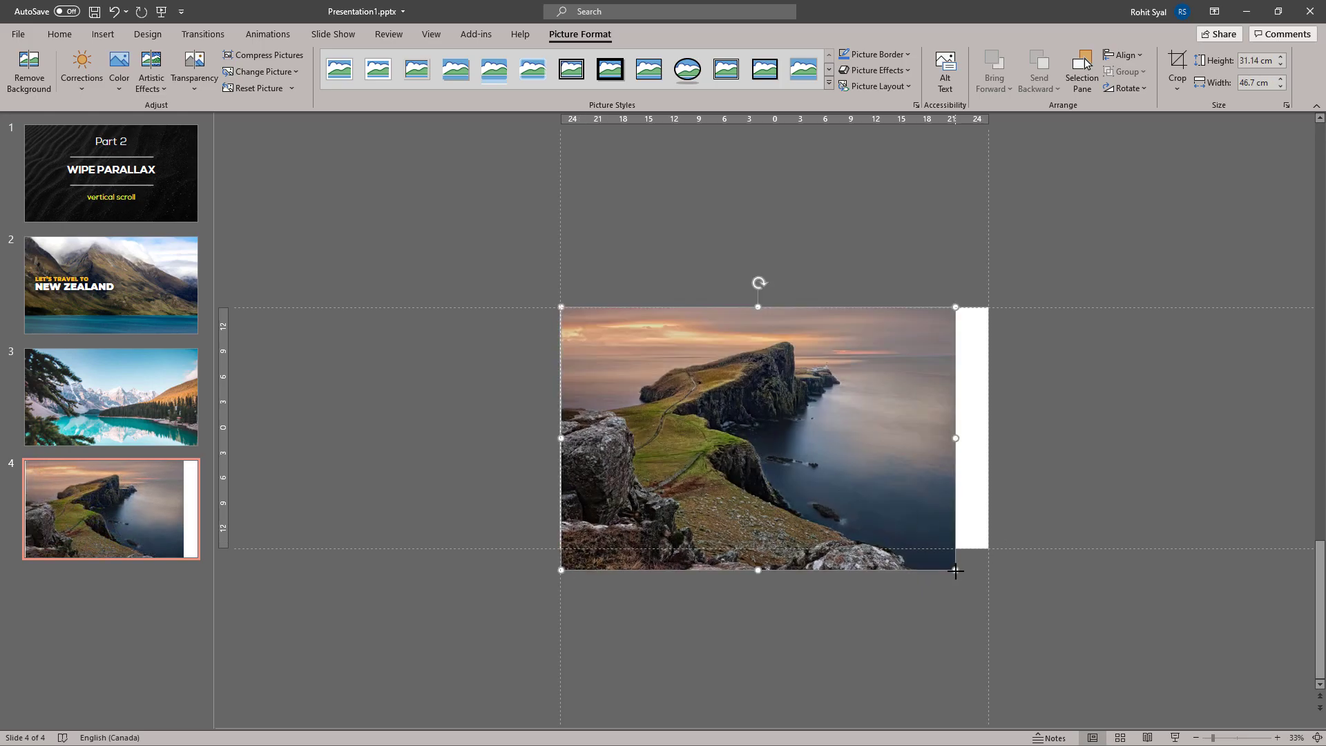
drag(956, 570, 989, 592)
drag(576, 449, 553, 450)
click(471, 451)
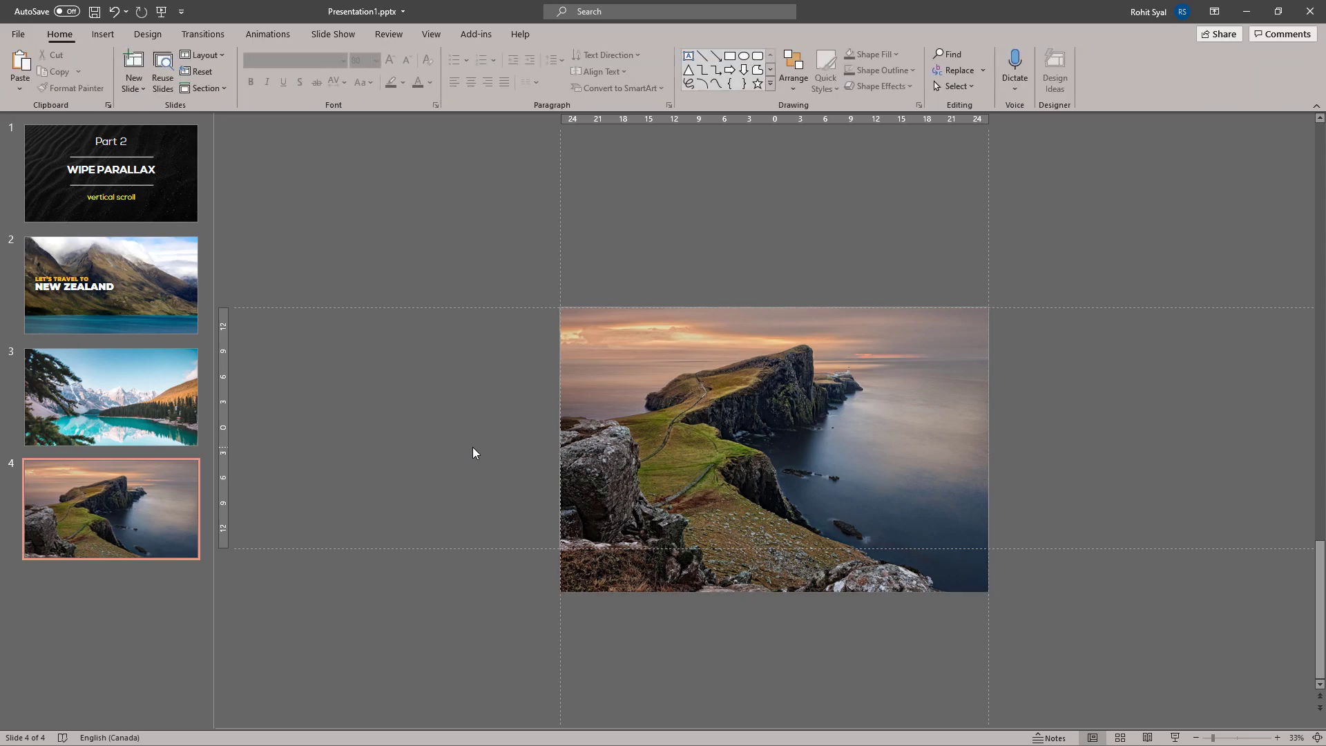
click(103, 386)
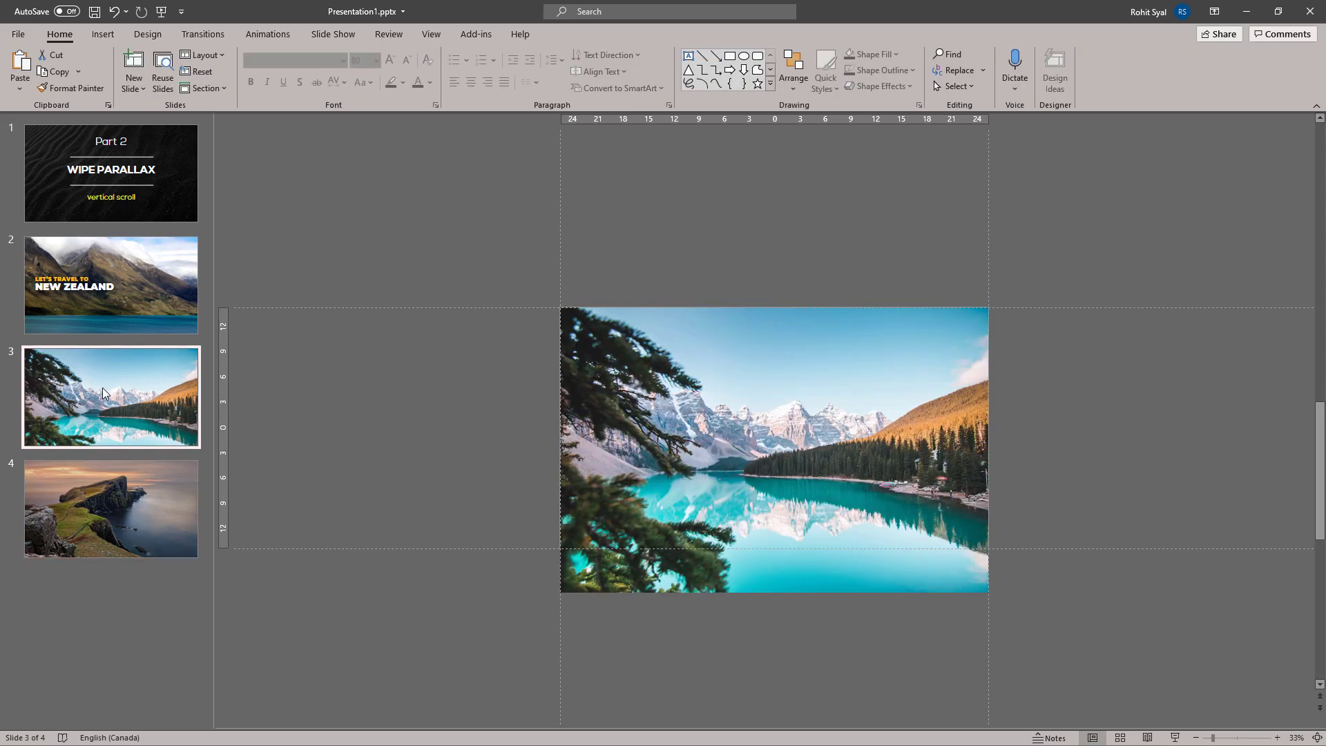
Step: Title slide 3 CANADA and darken its lake photo with a Corrections preset
click(105, 330)
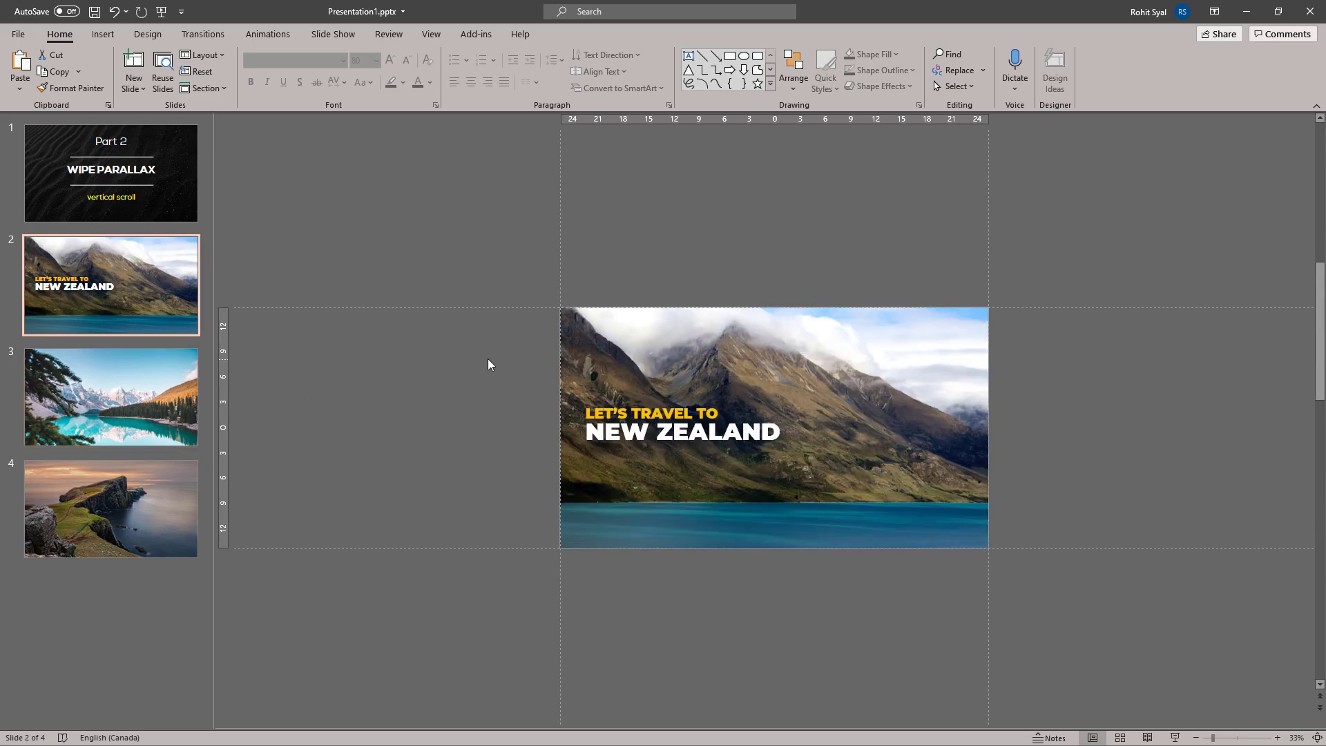
click(168, 419)
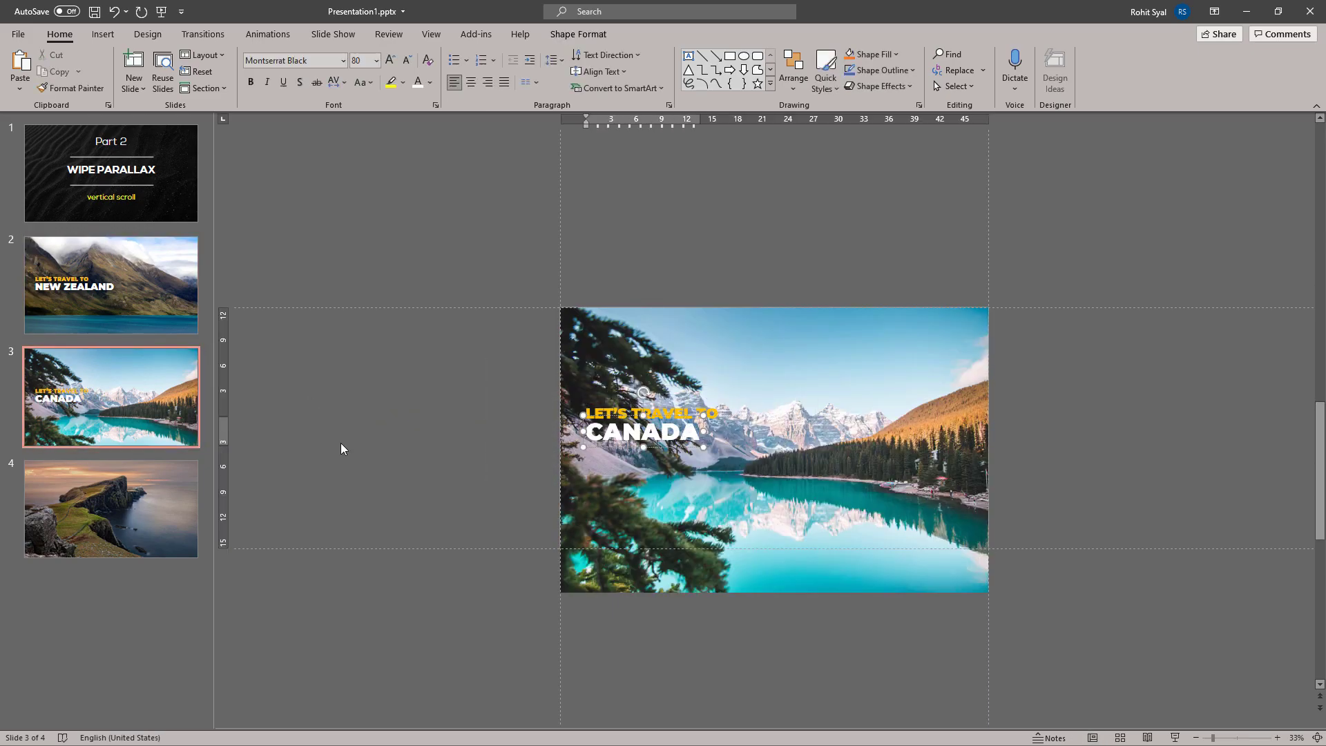
click(691, 483)
click(80, 69)
click(138, 208)
click(365, 331)
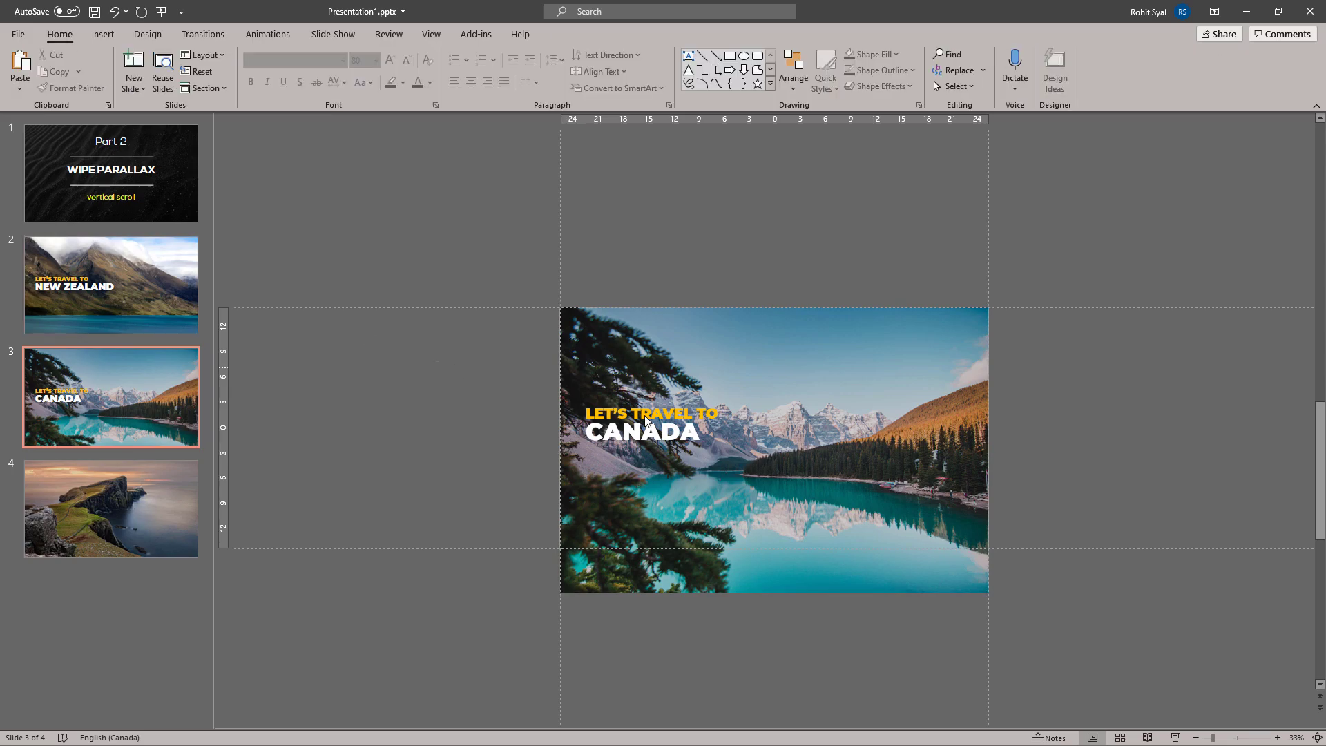
Step: Paste the title onto slide 4 and change CANADA to SCOTLAND
key(Page_Down)
double_click(643, 432)
text(SCOTL)
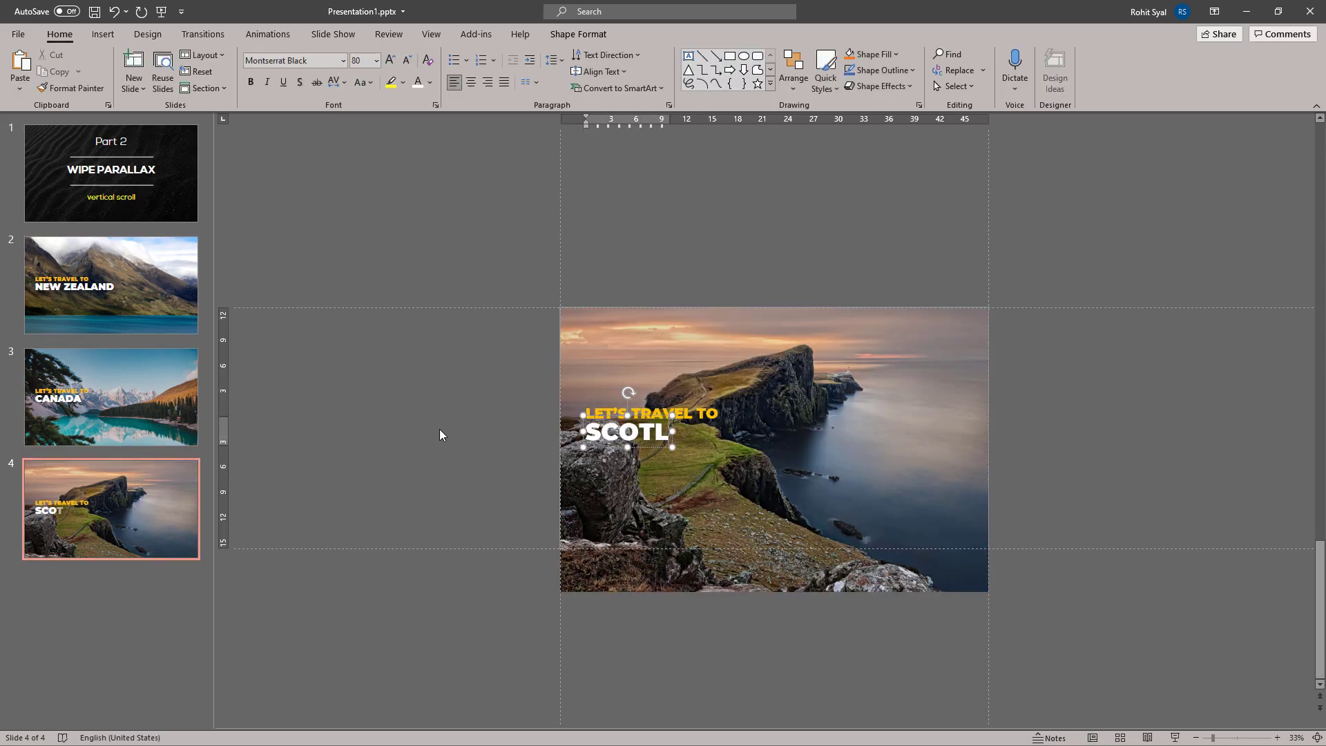
text(AND)
click(325, 434)
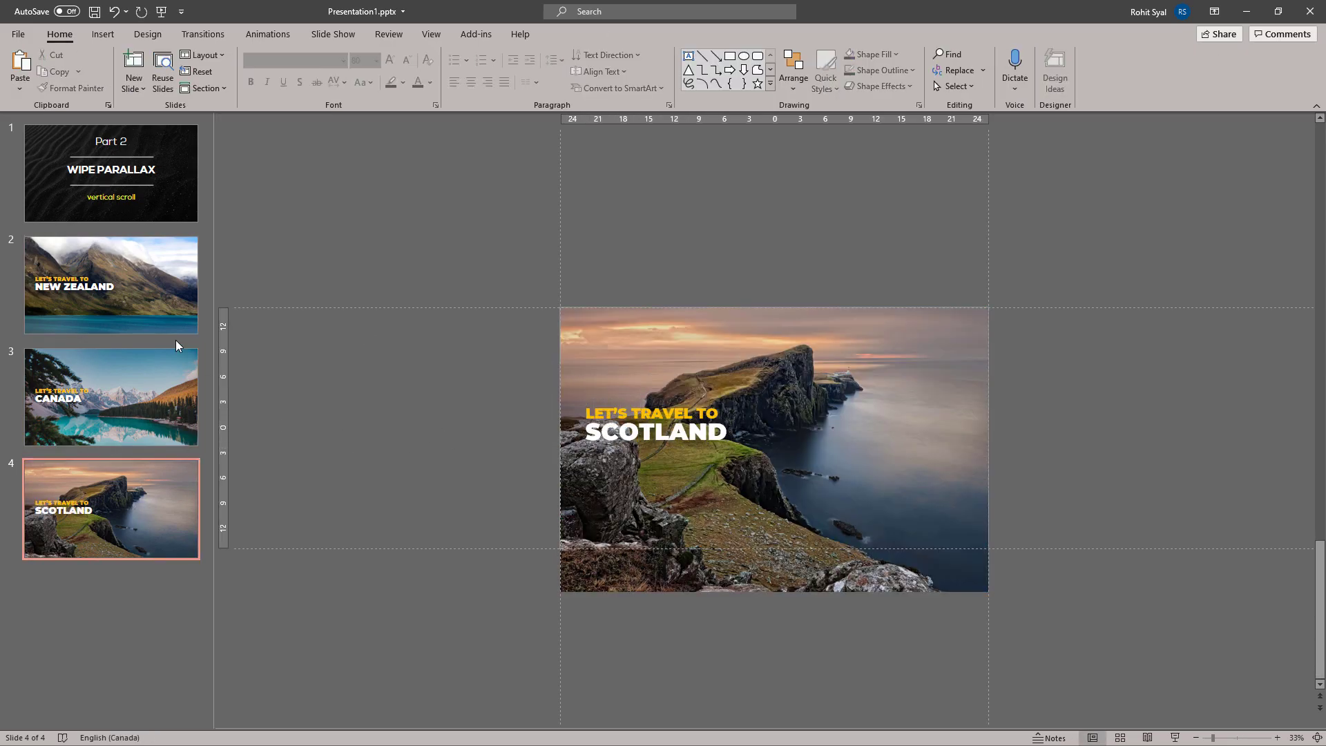
Step: Review the New Zealand, Canada and Scotland slides, then select slide 3's photo and title
click(152, 301)
click(143, 388)
click(136, 496)
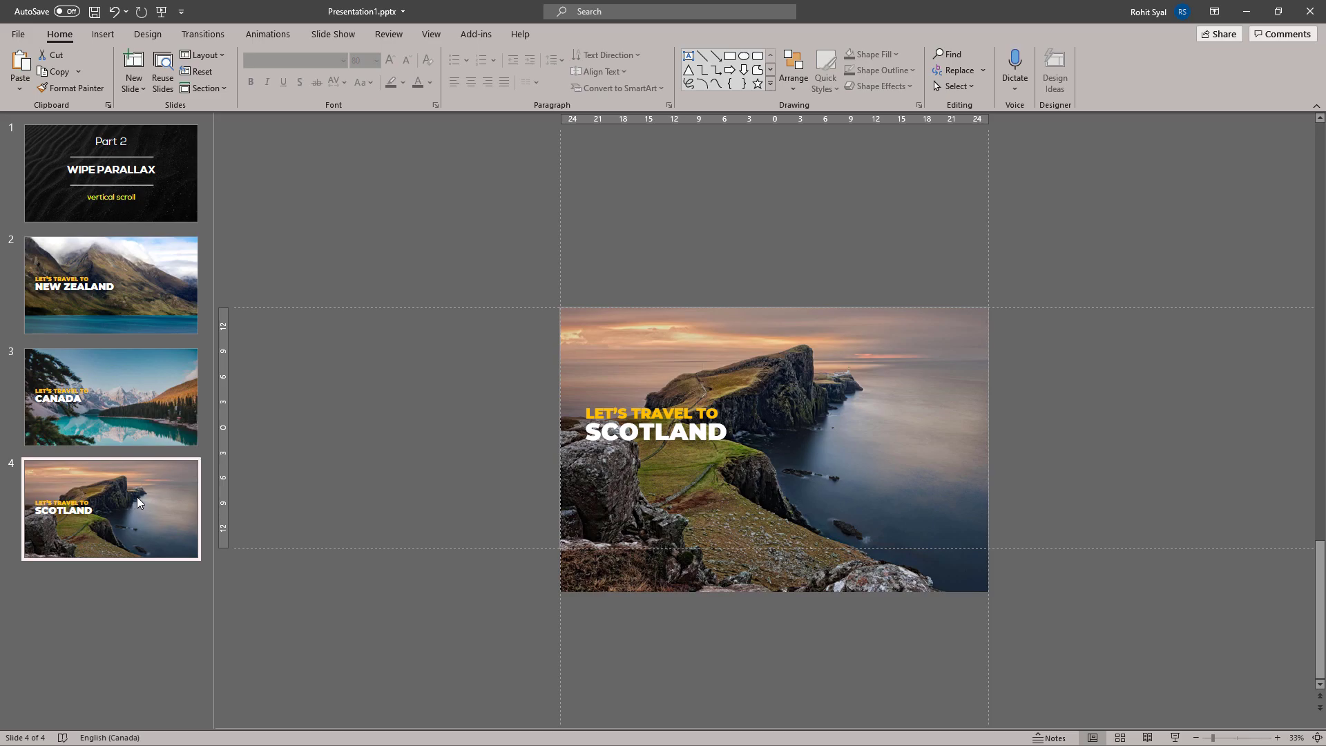
click(162, 314)
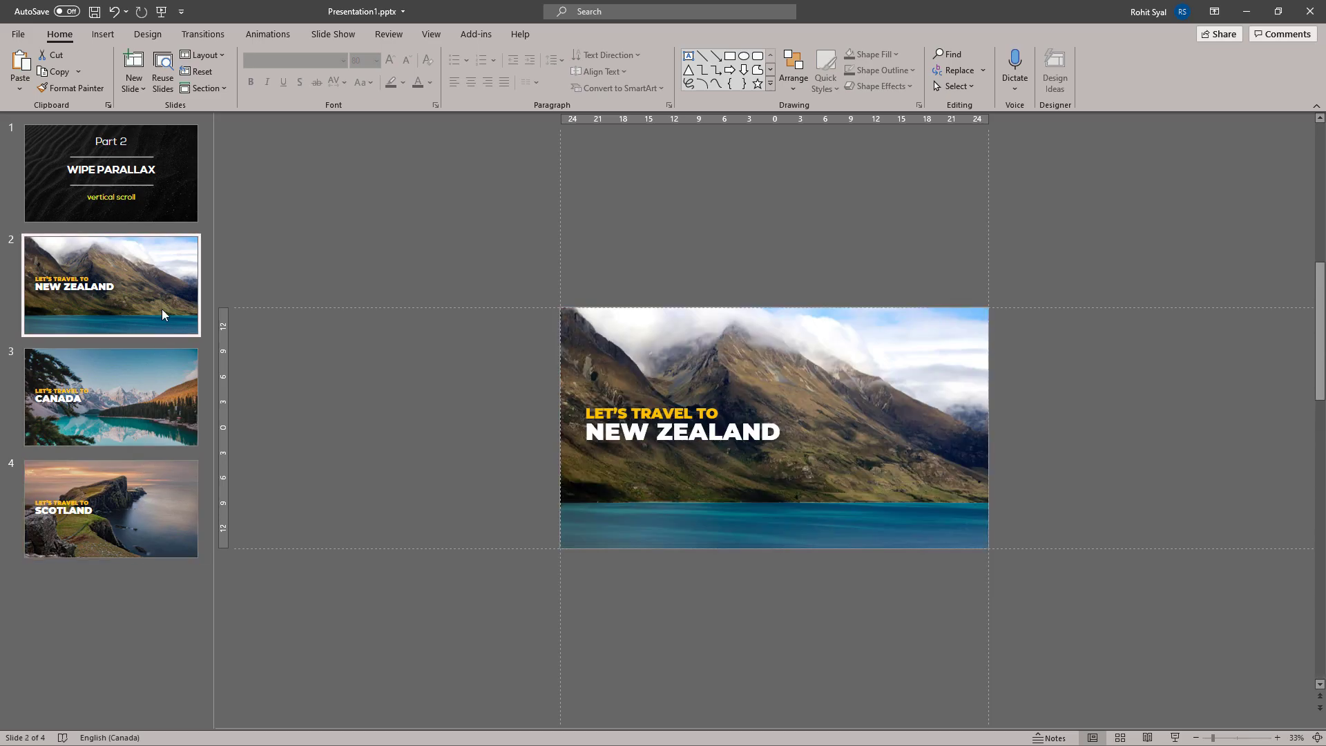
click(156, 372)
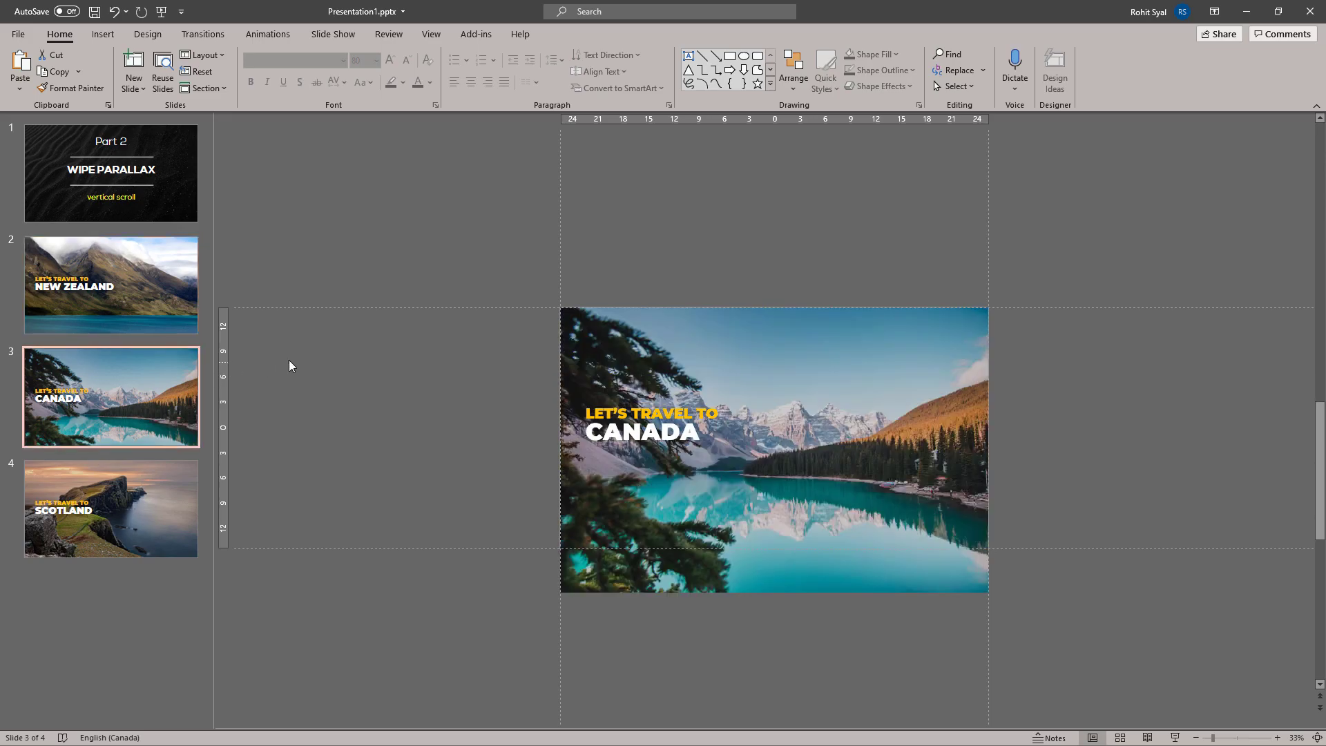
drag(499, 253, 1068, 653)
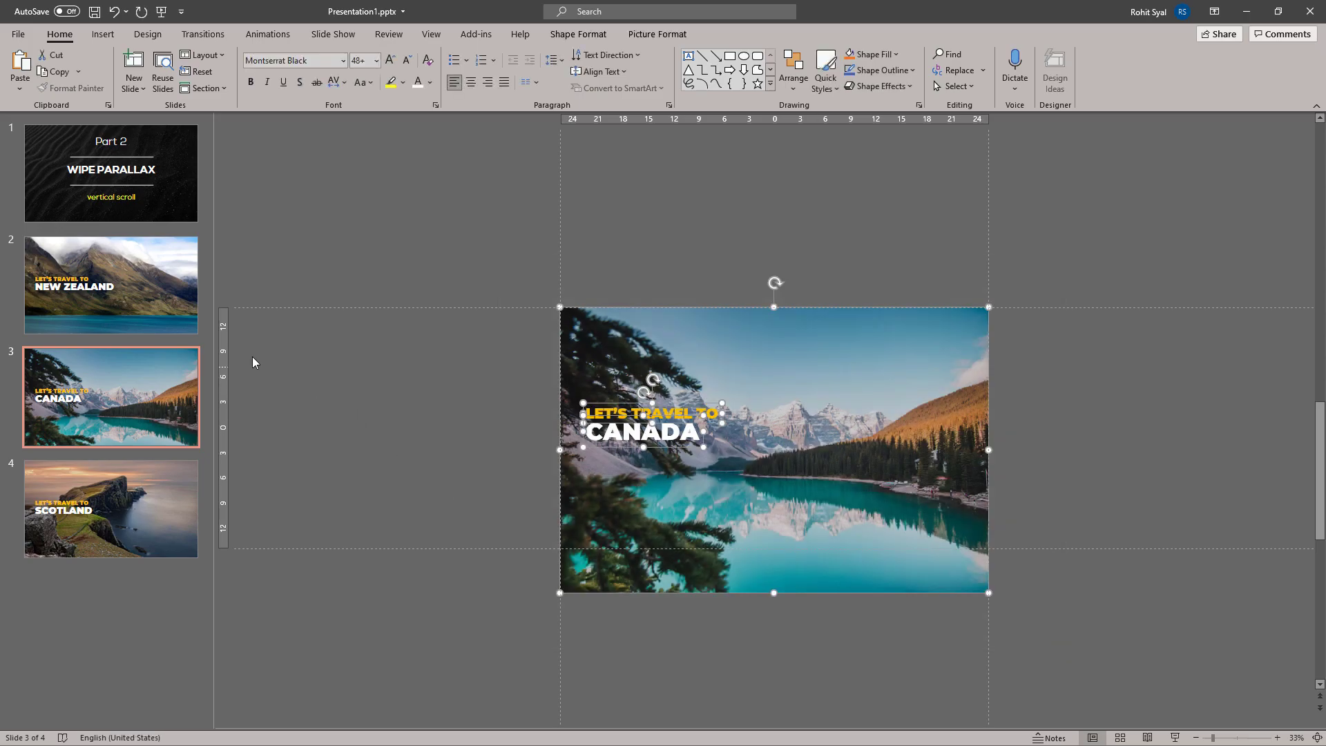
Step: Paste the Canada photo and title onto slide 2
click(163, 289)
key(ctrl+v)
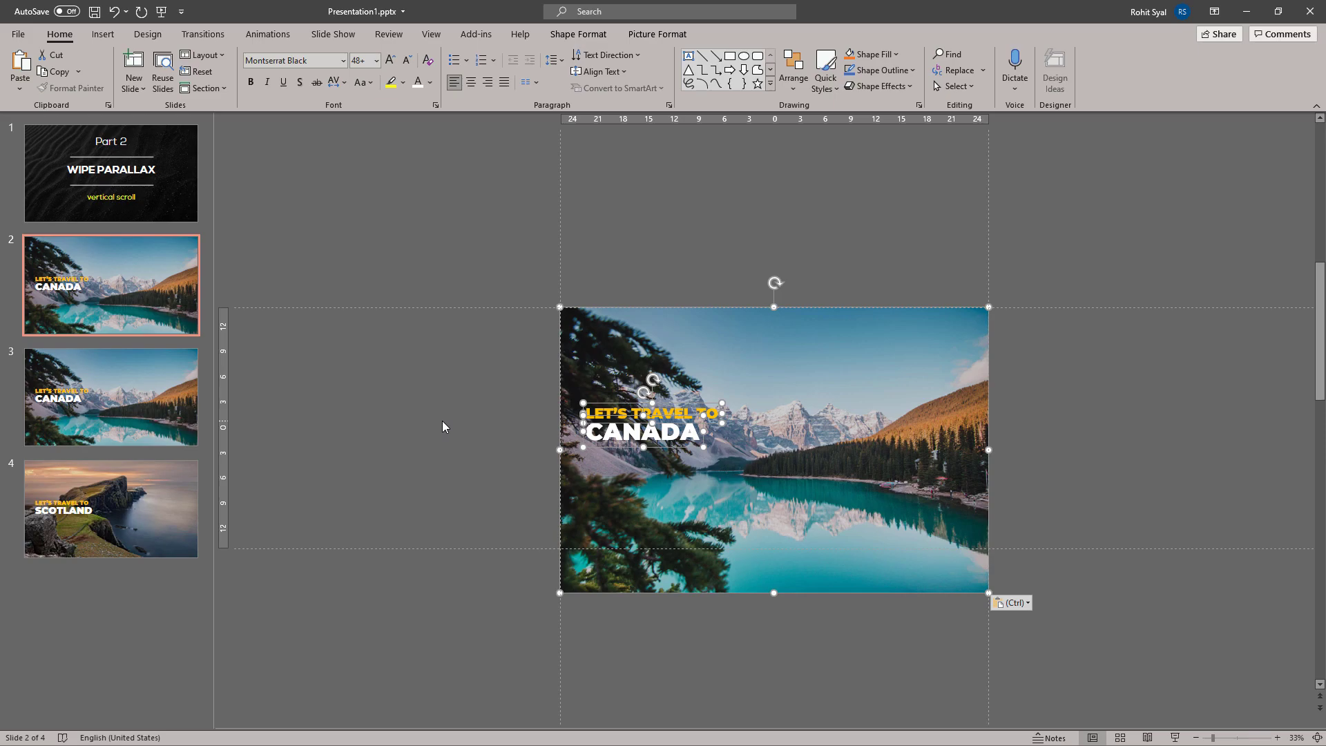
click(442, 426)
Step: Nudge the white CANADA title down until it sits just below the slide
click(616, 443)
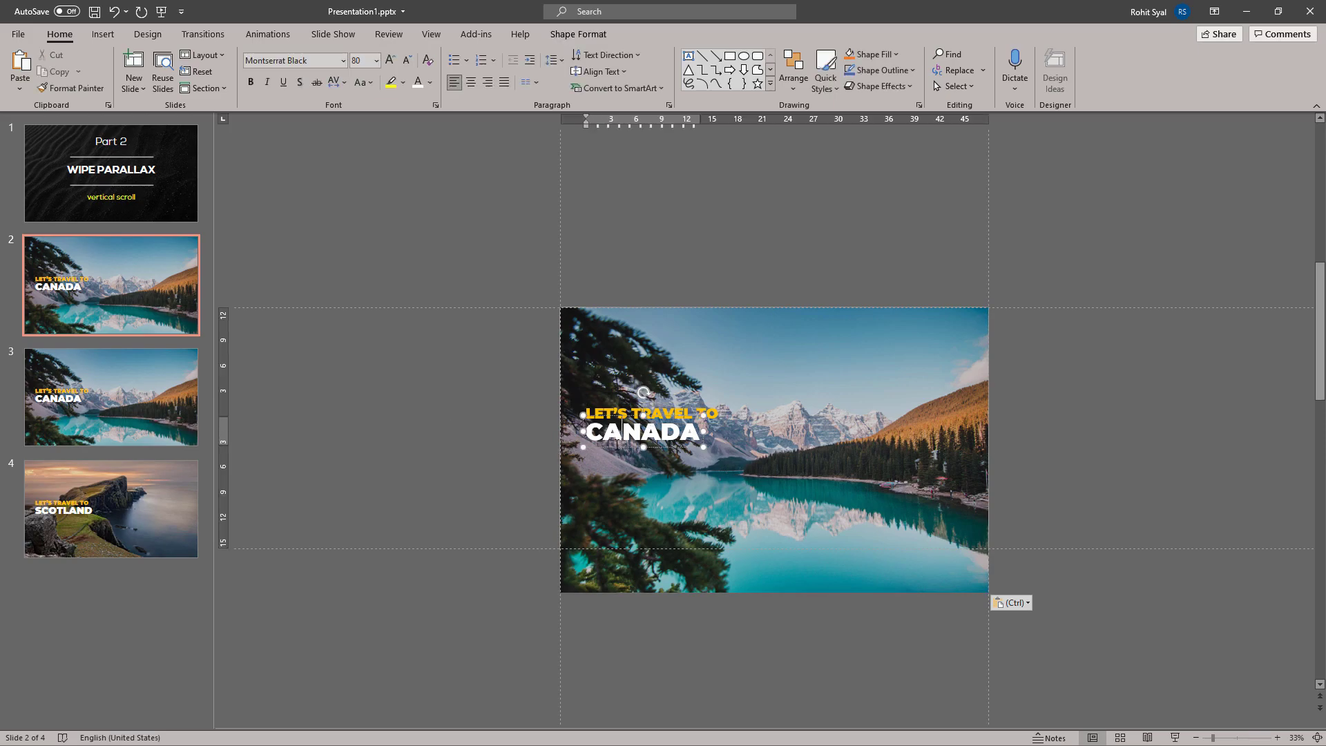
click(618, 449)
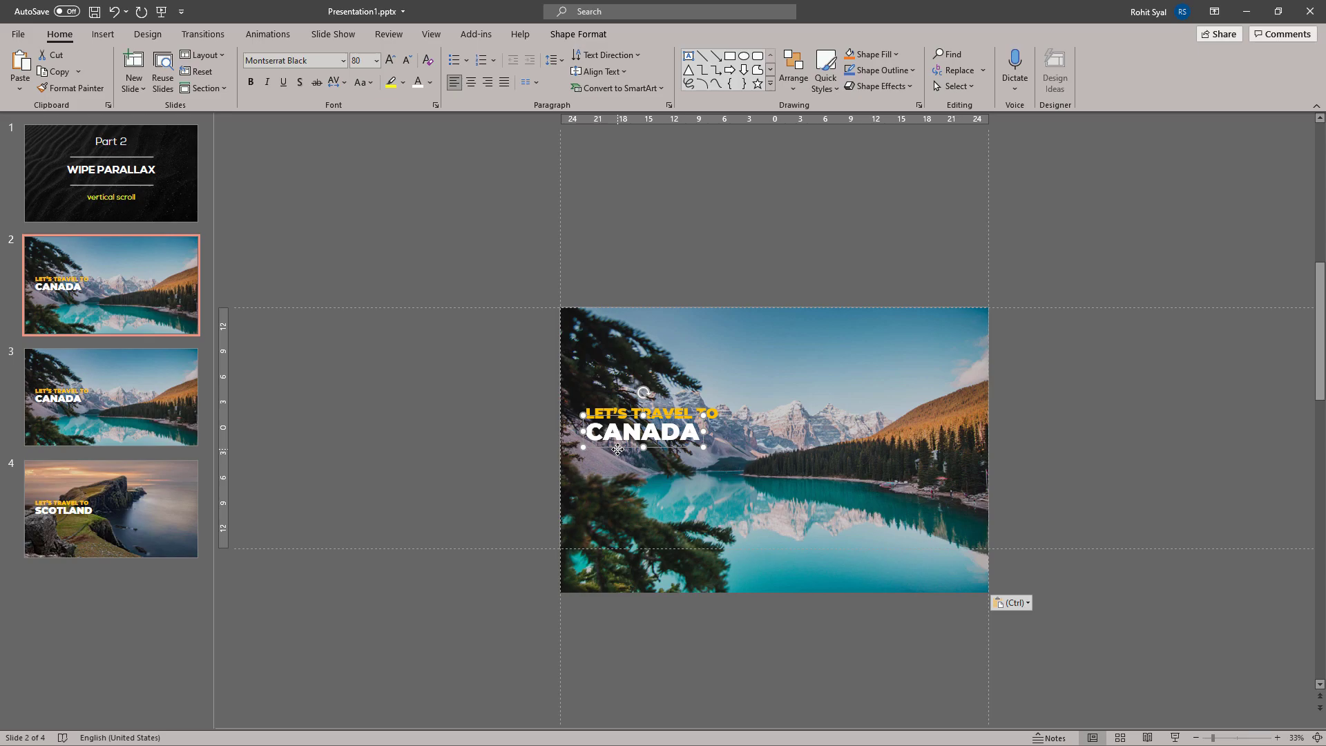
key(Down)
key(Down)
key(Down)
key(Down)
key(Down)
key(Down)
key(Down)
key(Down)
key(Down)
key(Down)
key(Down)
key(Down)
key(Down)
key(Down)
key(Down)
key(Down)
key(Down)
key(Down)
key(Down)
key(Down)
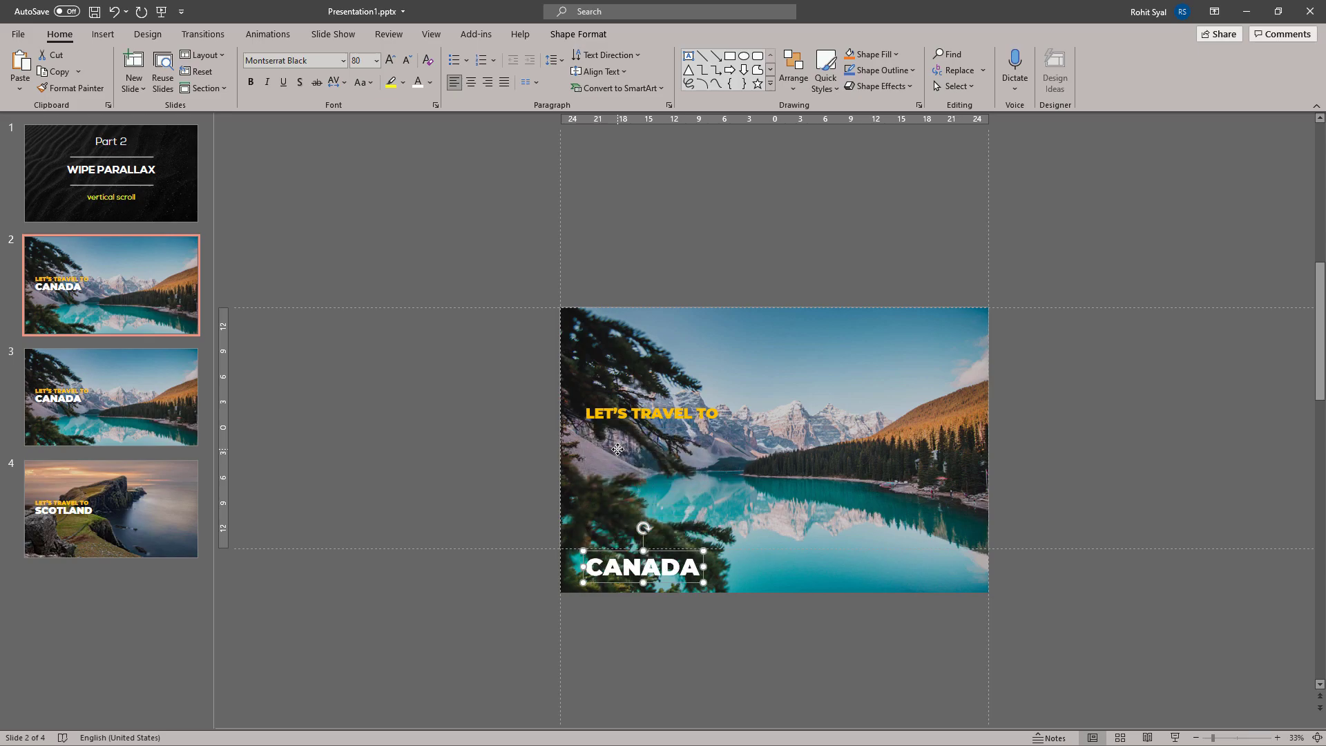
key(Down)
key(Down)
key(Down)
key(Down)
key(Down)
key(Down)
key(Down)
key(Down)
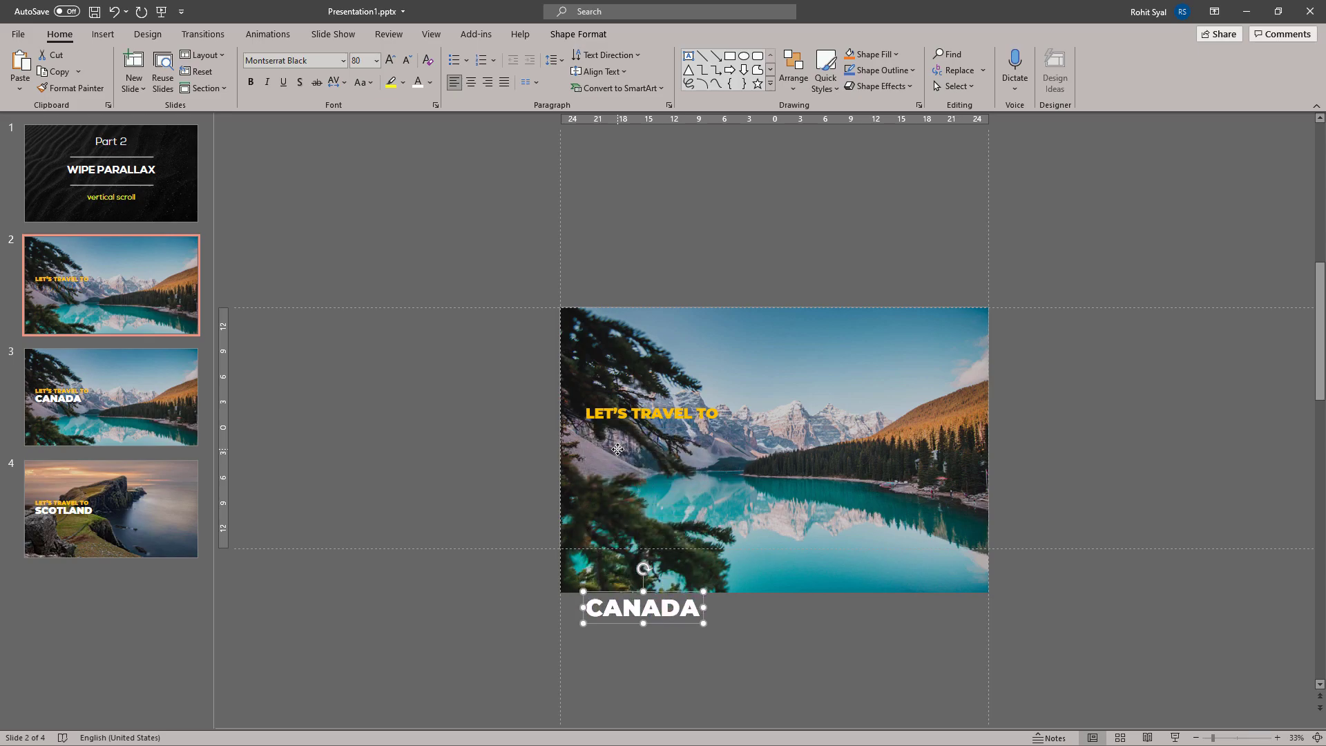
key(Down)
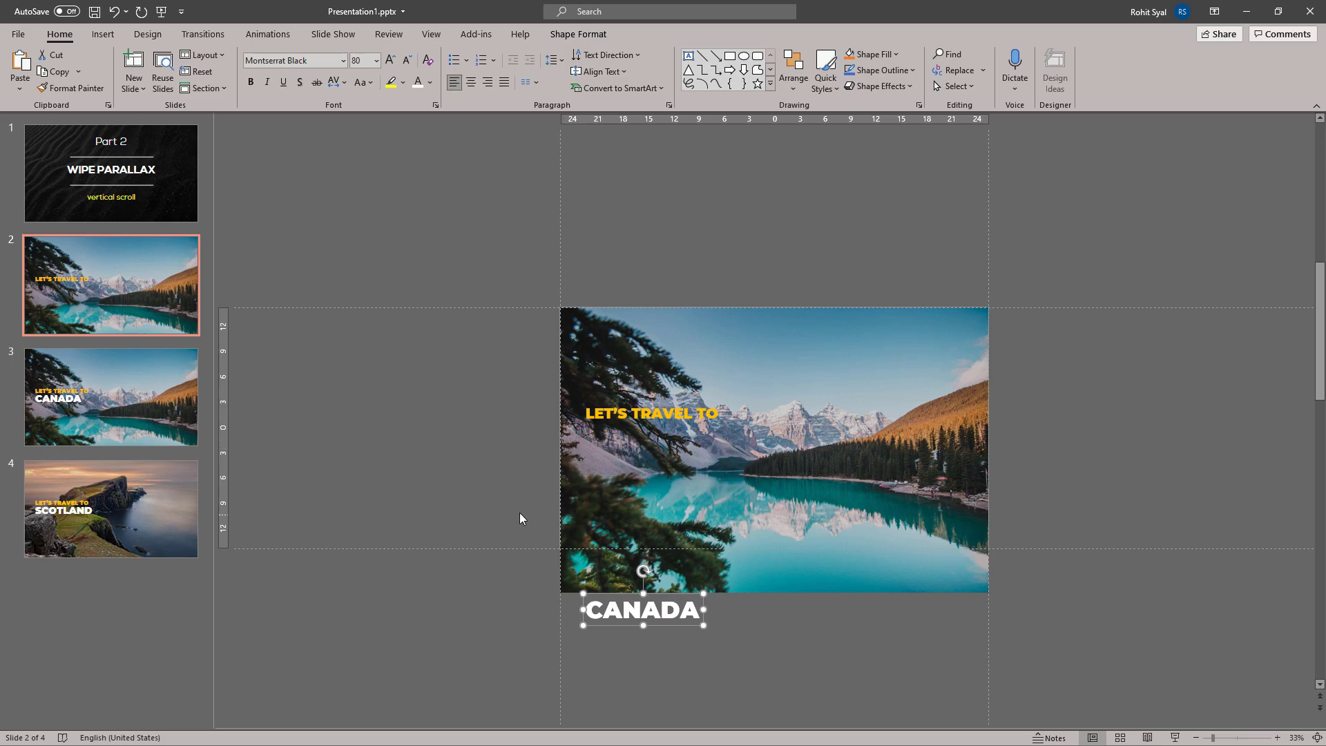
click(516, 507)
Step: Crop the Canada photo's top down to the slide's bottom edge
click(668, 484)
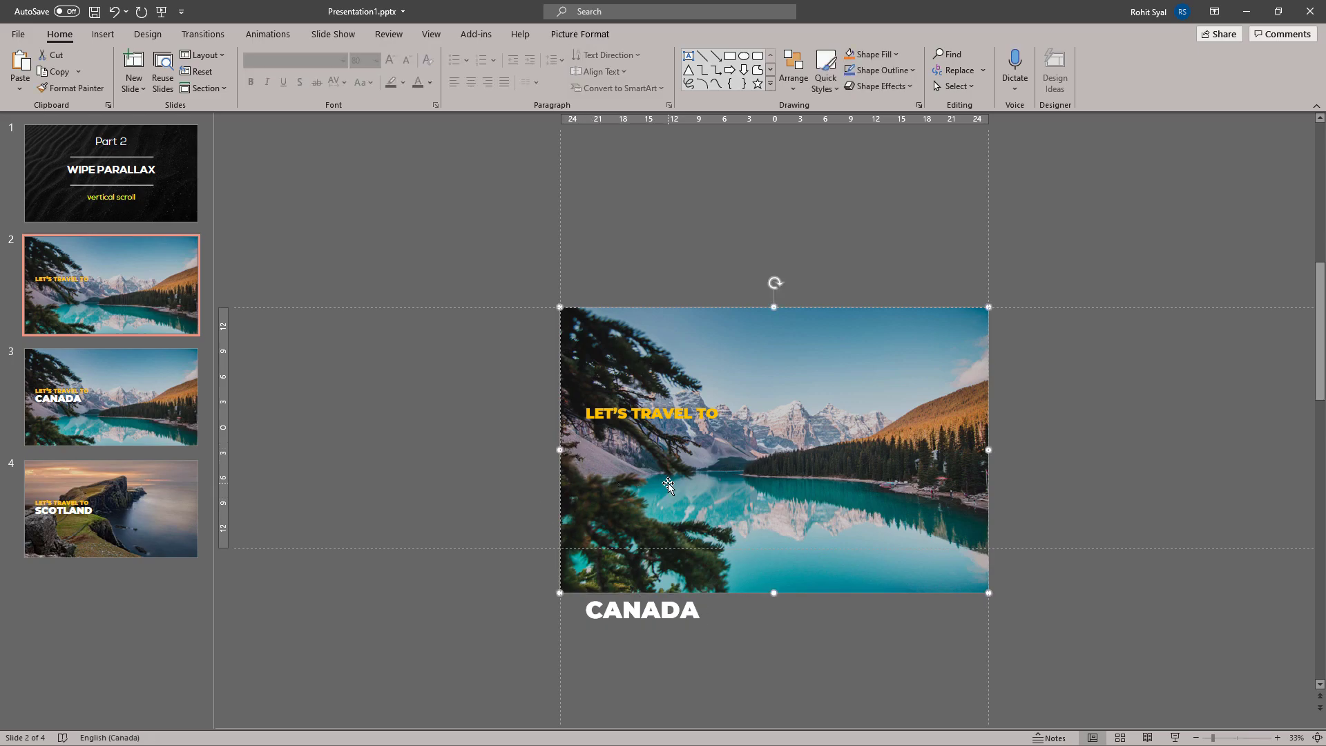
double_click(668, 484)
click(1177, 66)
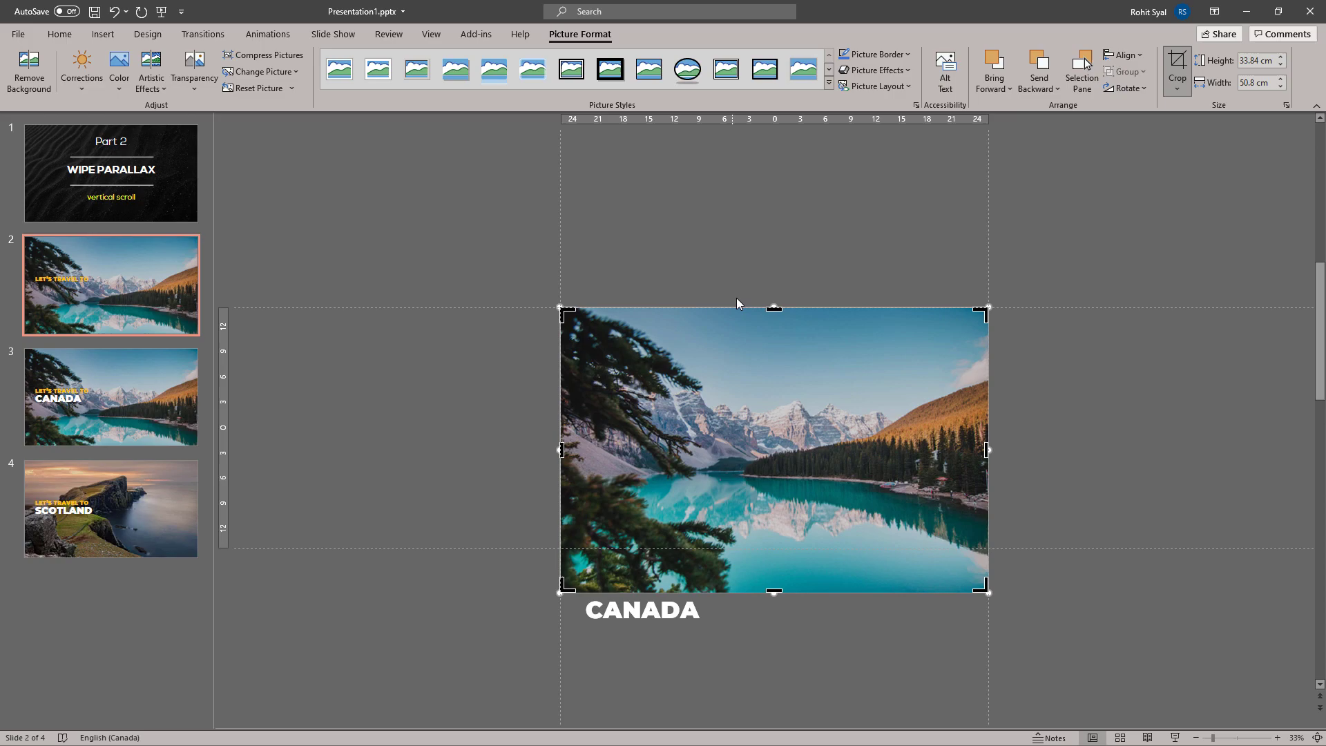
drag(772, 307, 711, 550)
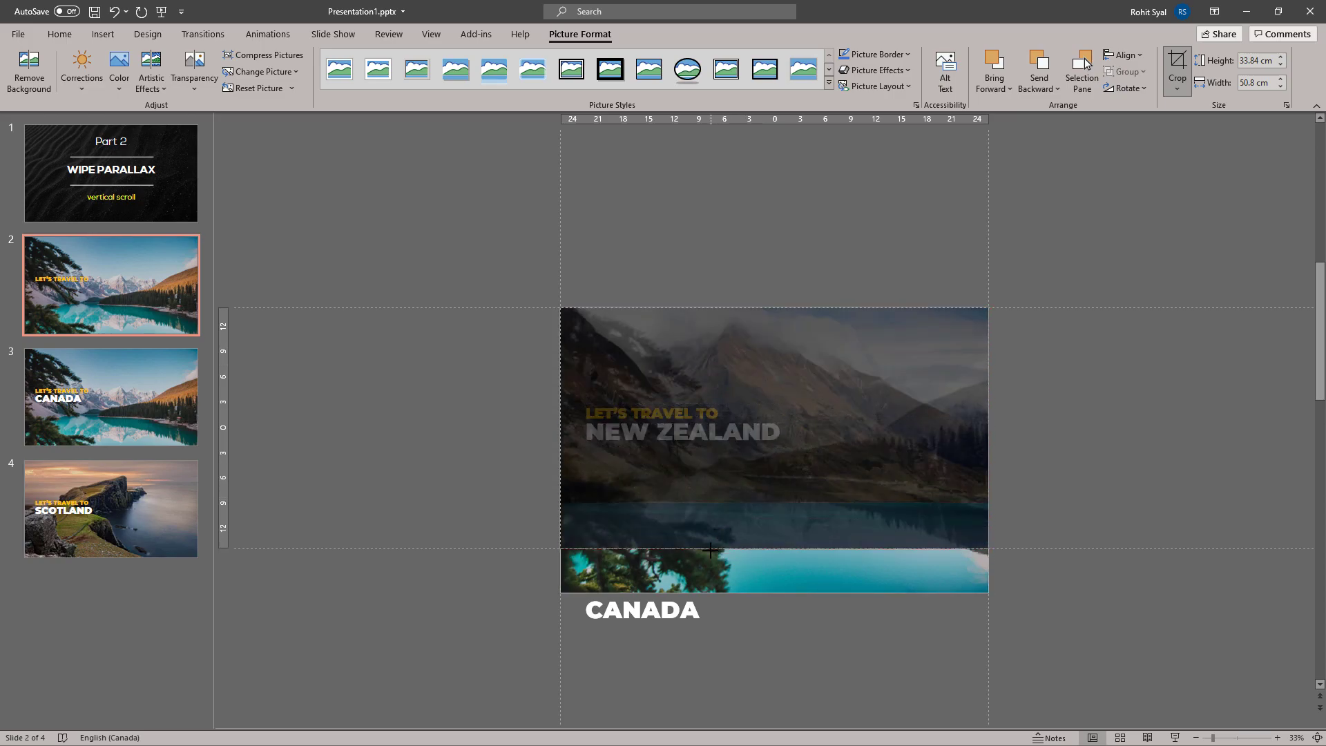
click(462, 492)
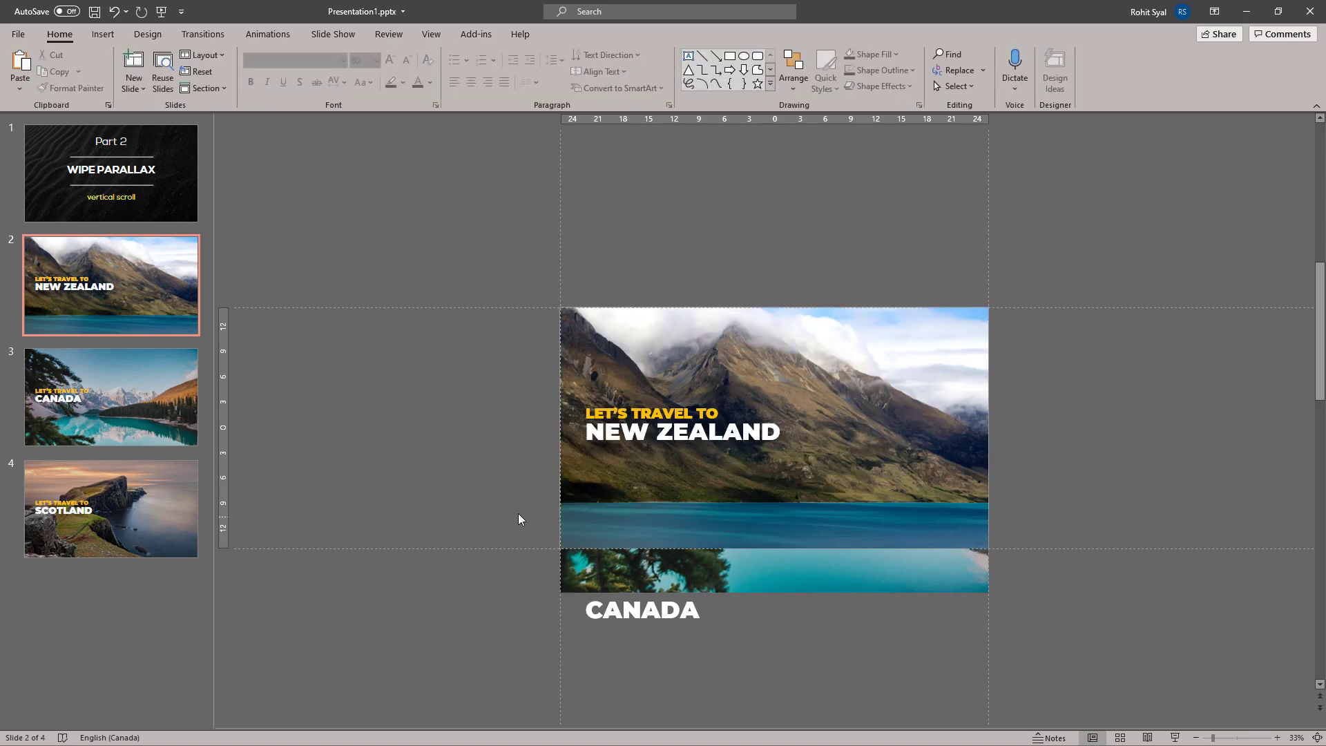
Step: Bring the Canada photo strip and its title to the front
drag(495, 502, 1087, 654)
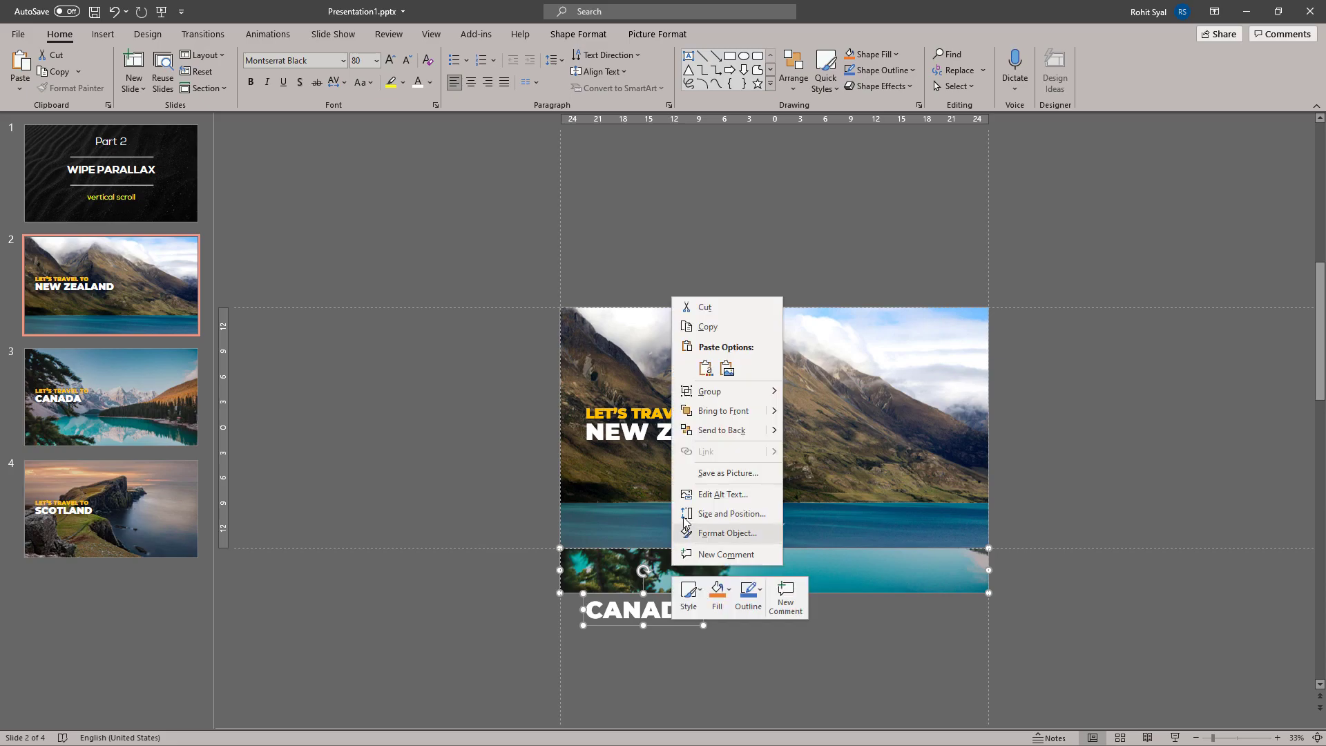
click(719, 415)
click(424, 385)
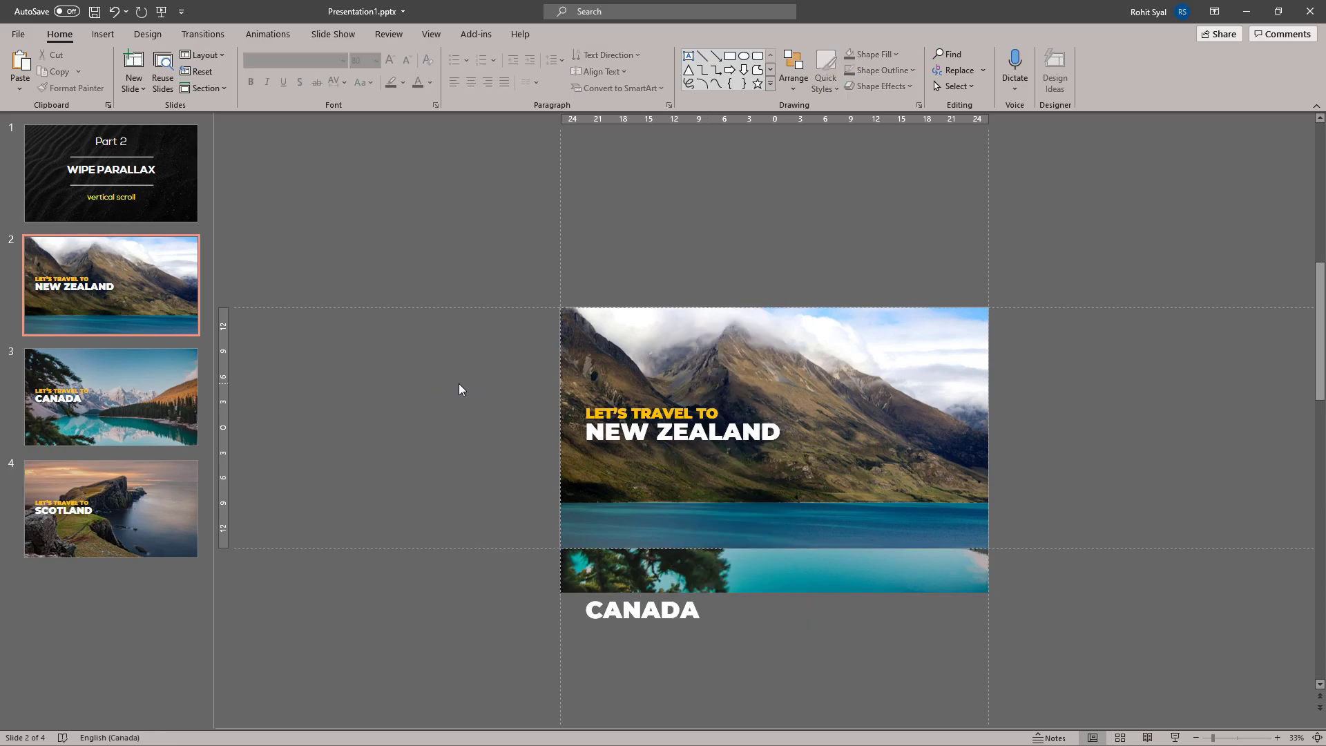
Step: Paste the New Zealand photo and title onto slide 3, moving the title above the slide
click(590, 339)
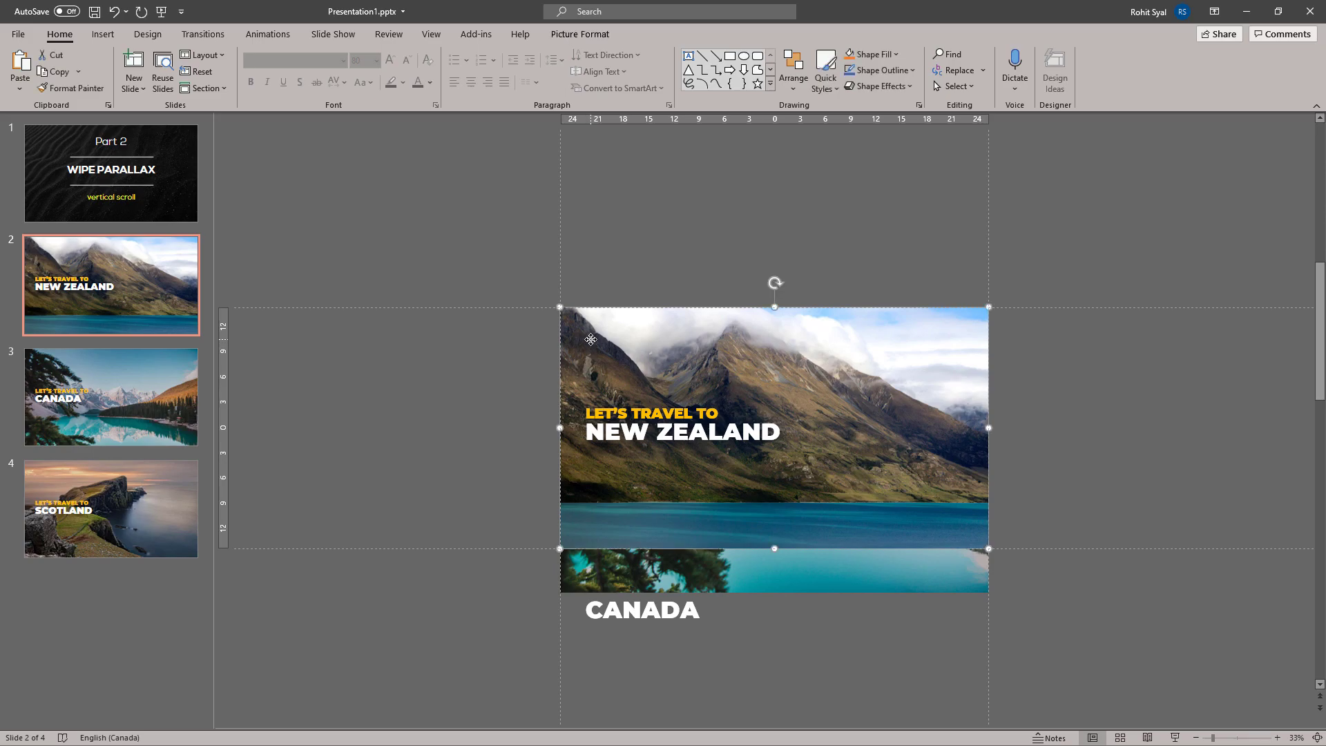
shift+click(614, 437)
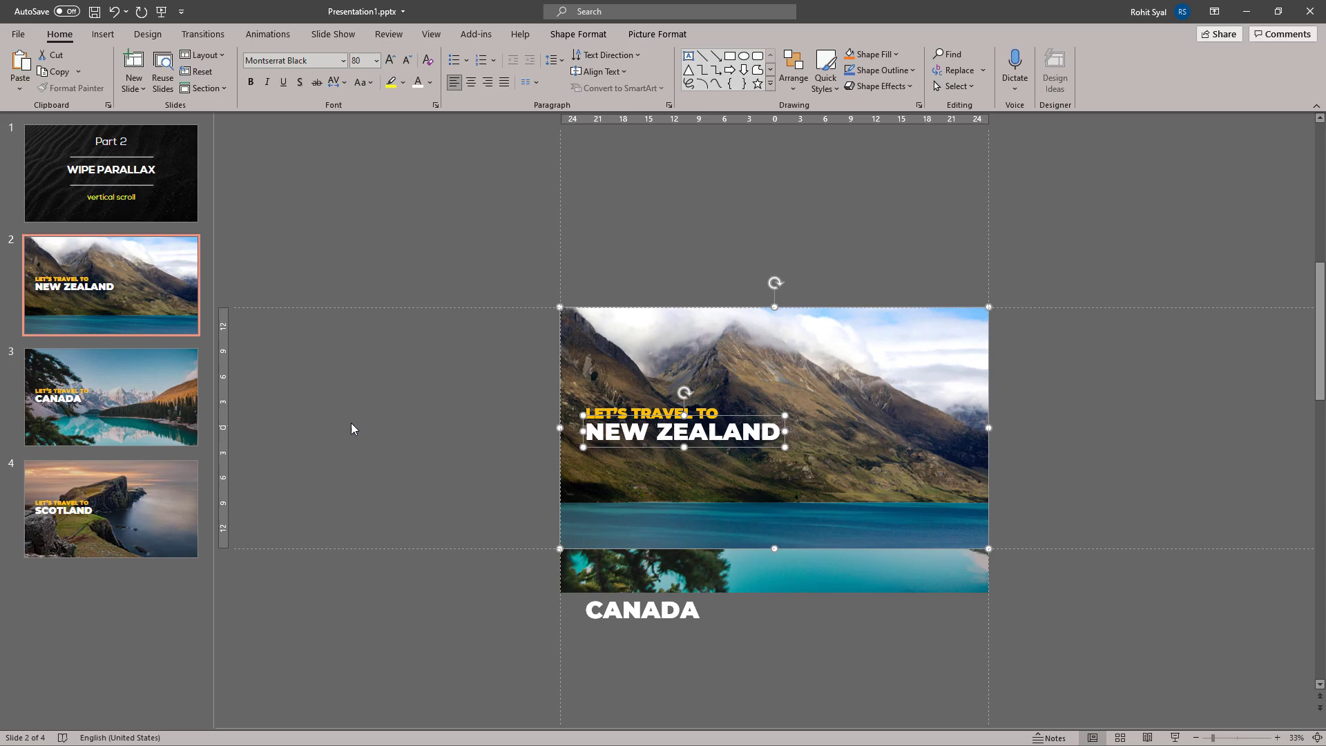
click(180, 408)
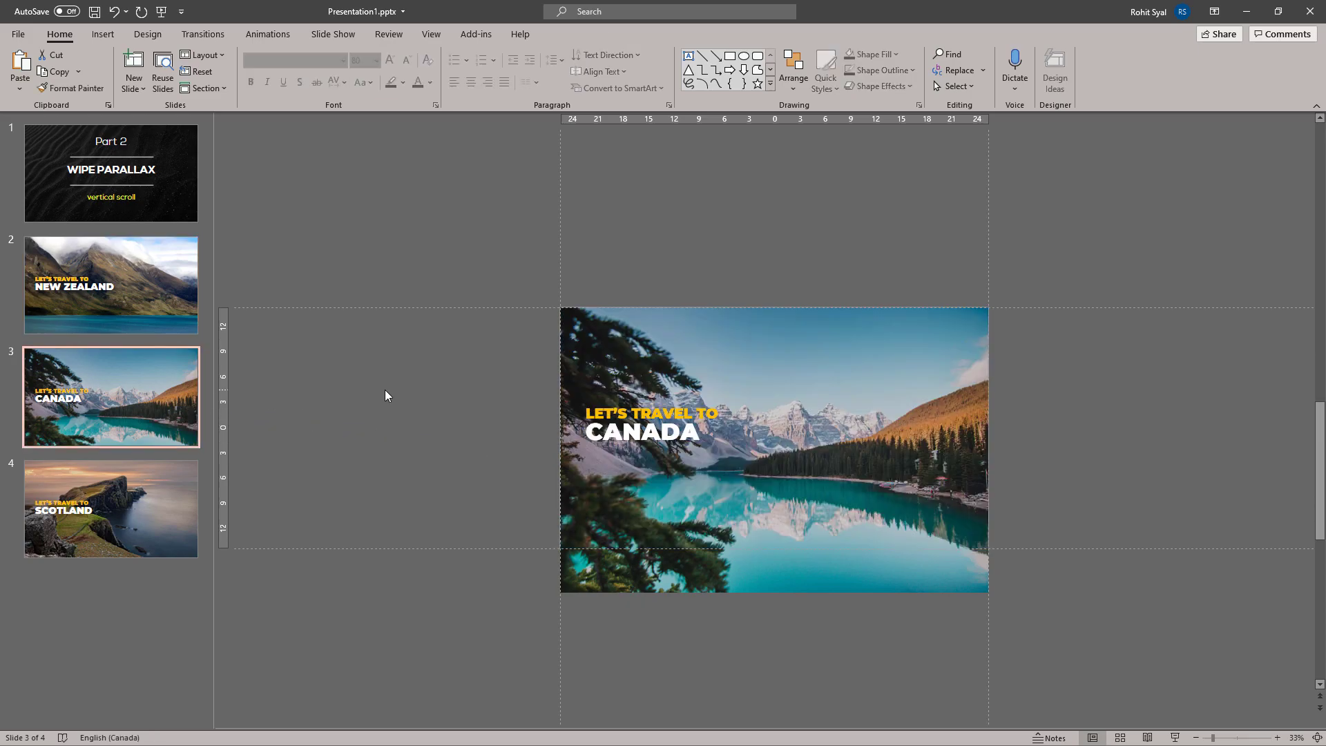
key(ctrl+v)
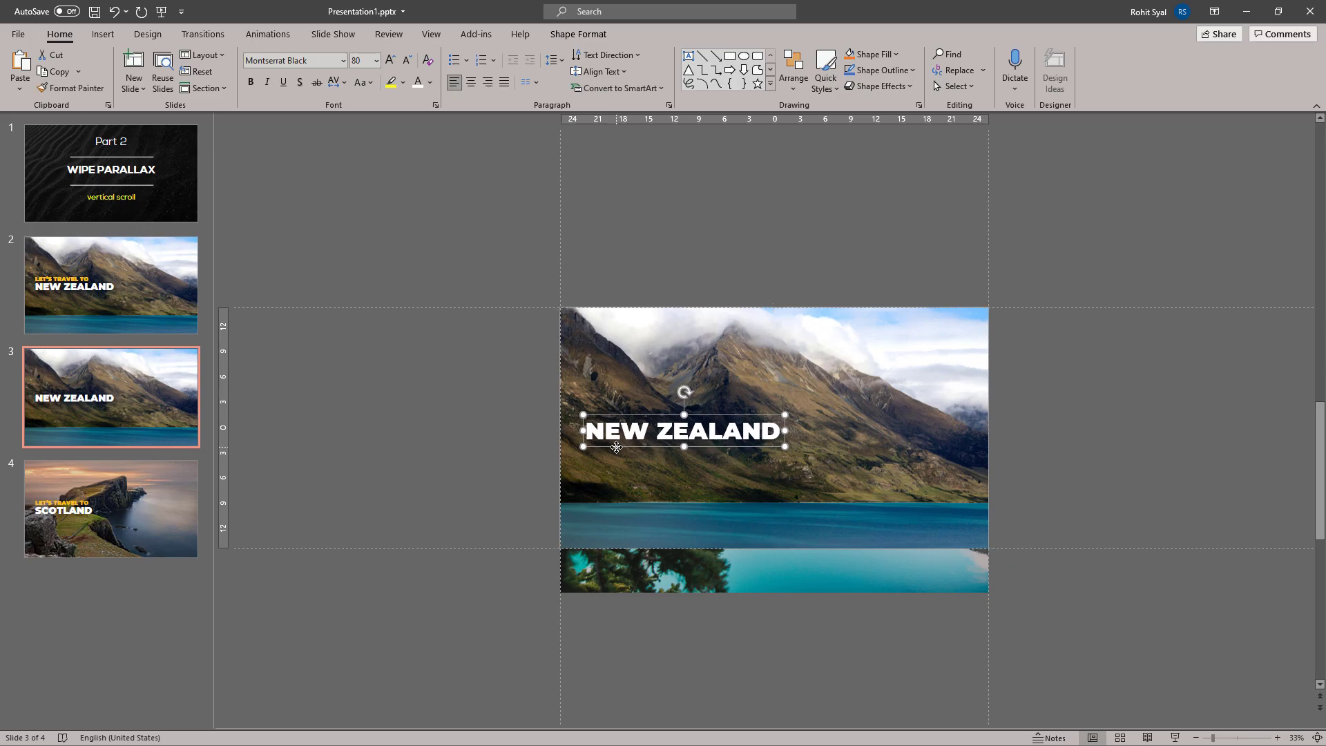
key(Up)
key(Up)
key(Up)
key(Up)
key(Up)
key(Up)
key(Up)
key(Up)
key(Up)
key(Up)
key(Up)
key(Up)
key(Up)
key(Up)
key(Up)
key(Up)
key(Up)
key(Up)
key(Up)
key(Up)
key(Up)
key(Up)
key(Up)
key(Up)
key(Up)
key(Up)
key(Up)
key(Up)
key(Up)
key(Up)
key(Up)
key(Up)
key(Up)
key(Up)
key(Up)
key(Up)
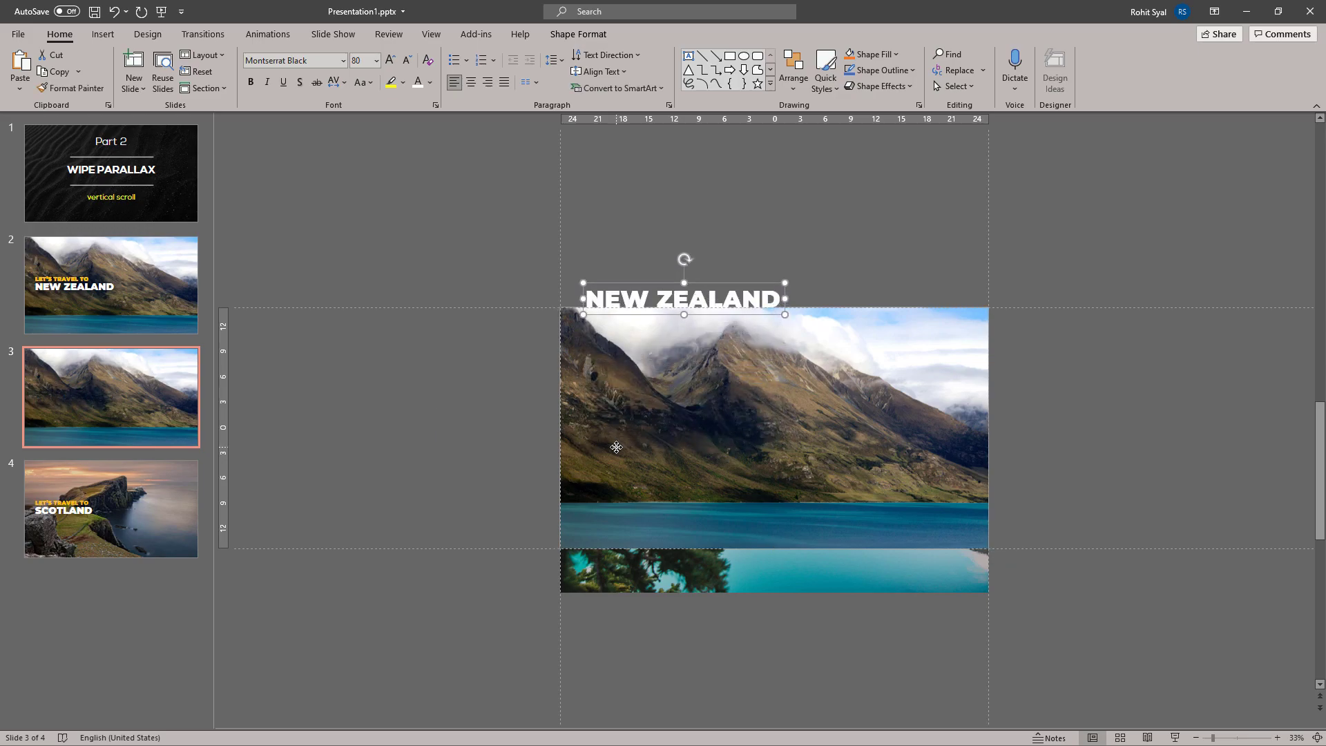
key(Up)
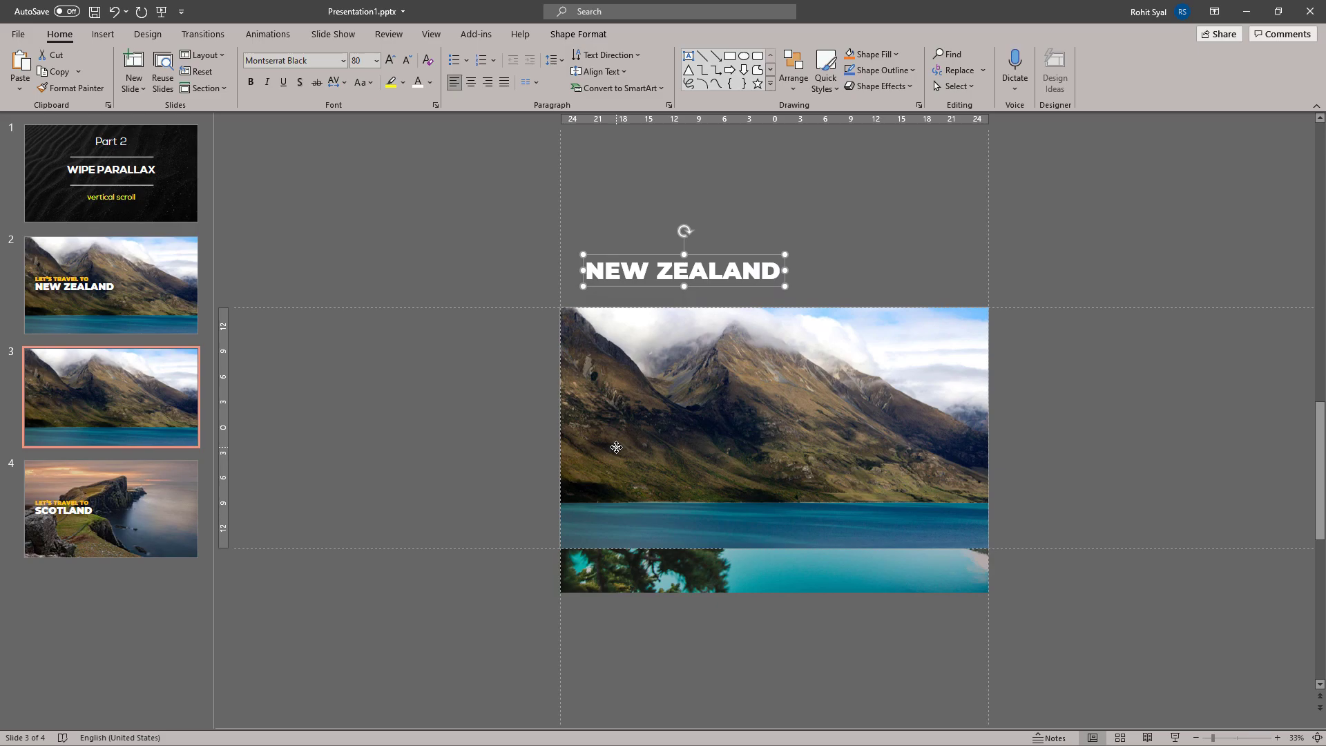
Step: Send the New Zealand mountain picture behind the Canada picture
shift+click(630, 404)
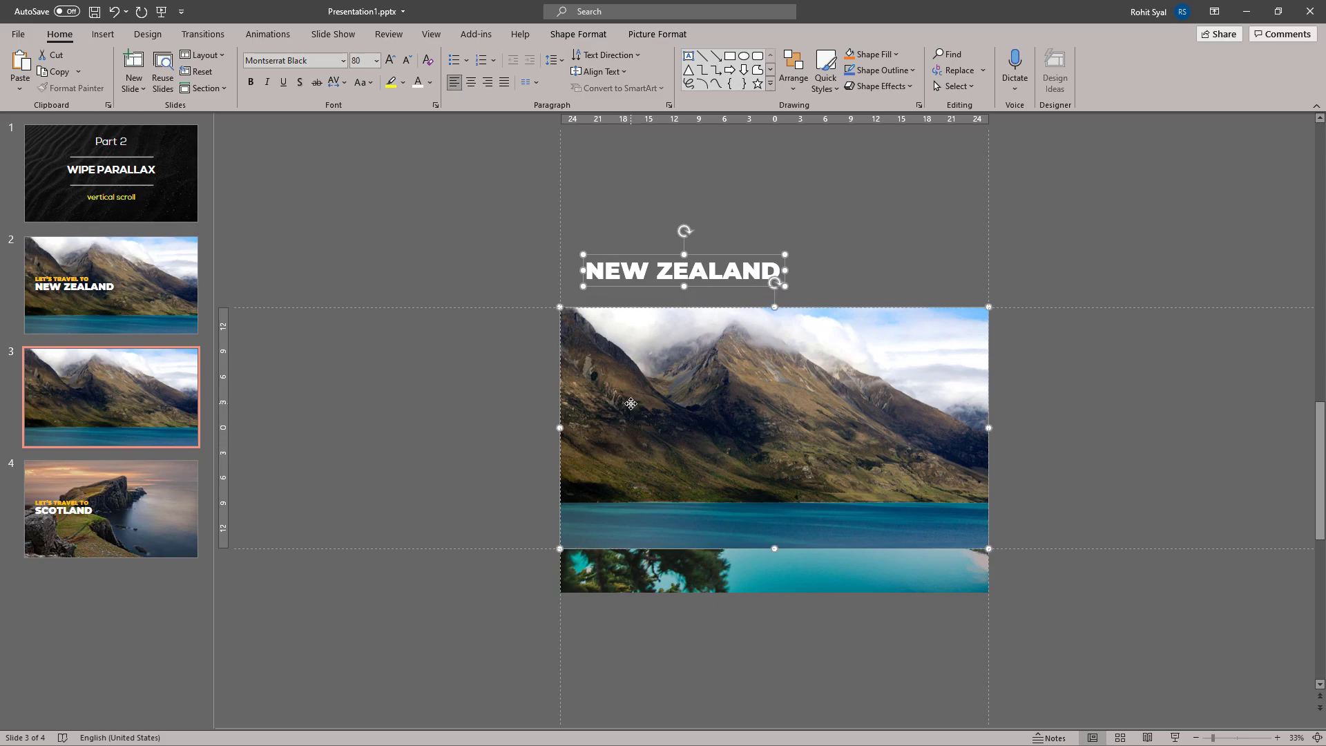
right_click(631, 404)
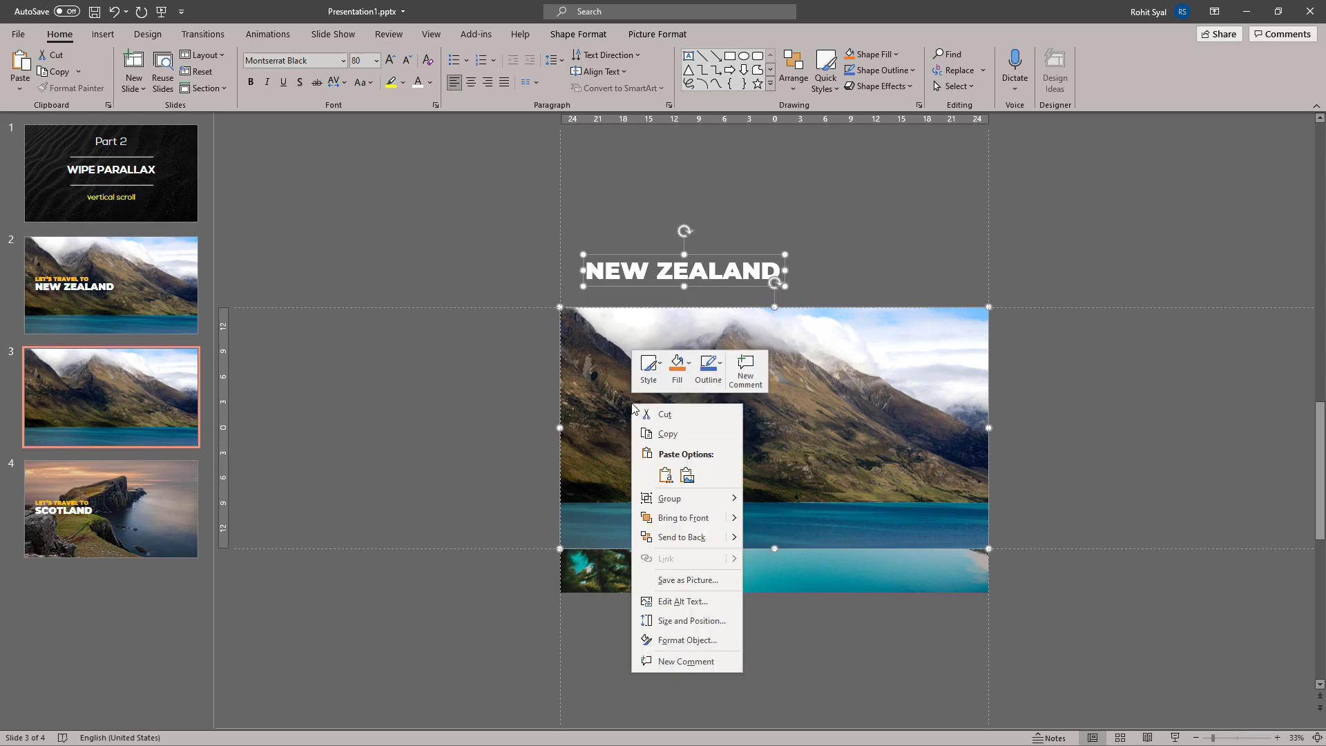
click(681, 538)
click(500, 419)
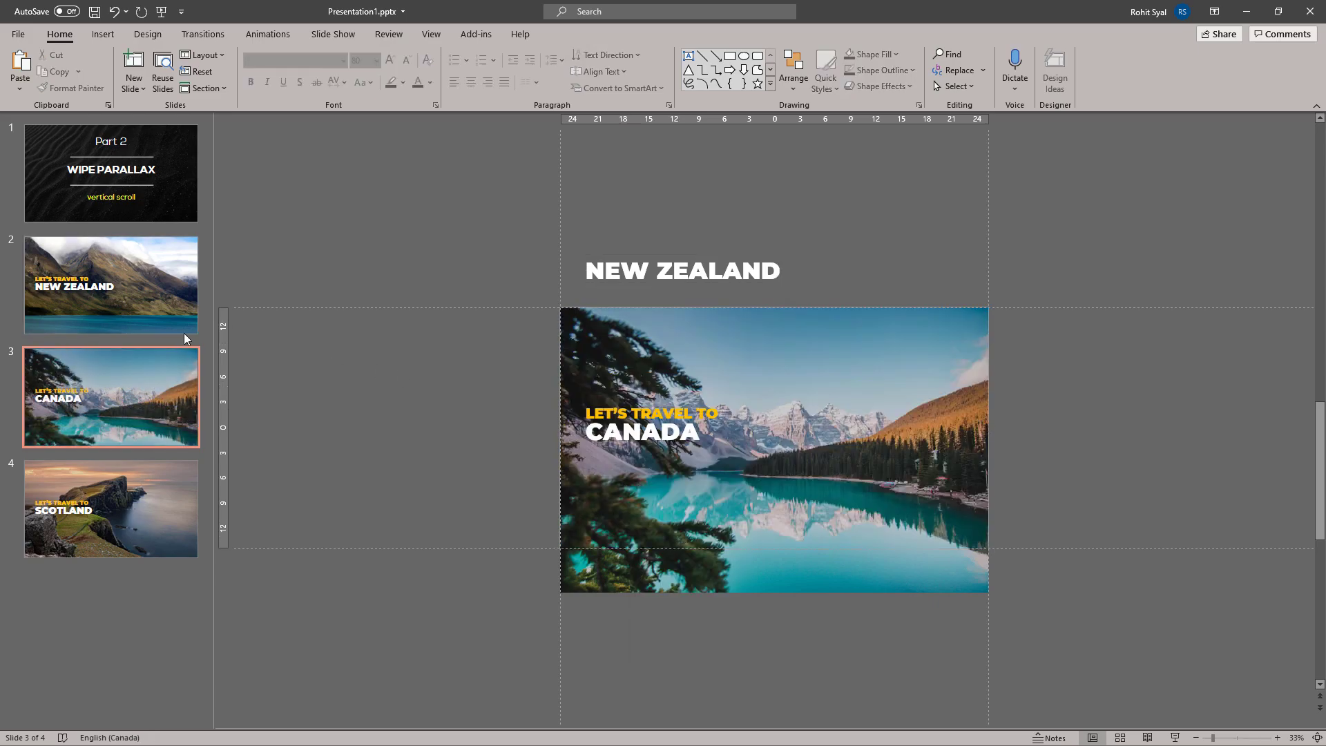
Step: Apply a Morph transition to the Canada slide, then go to the Scotland slide
click(202, 34)
click(138, 69)
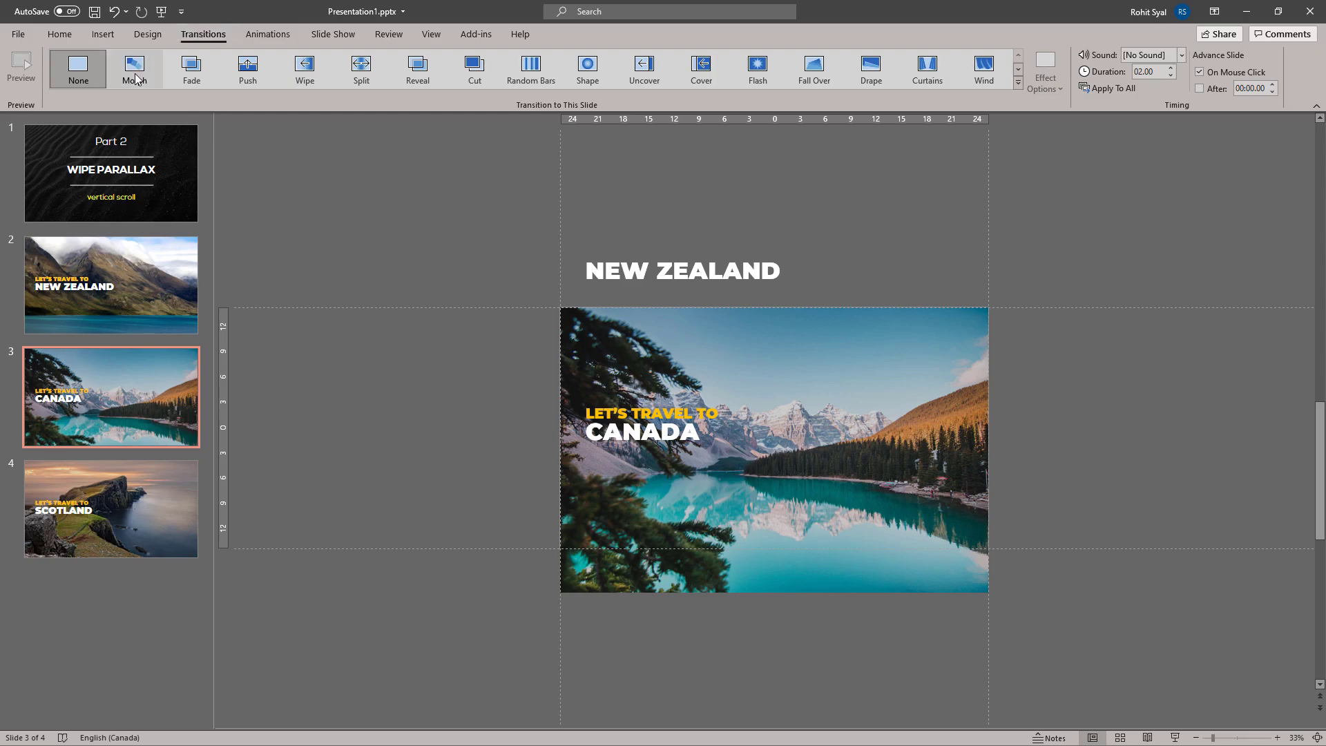
click(152, 305)
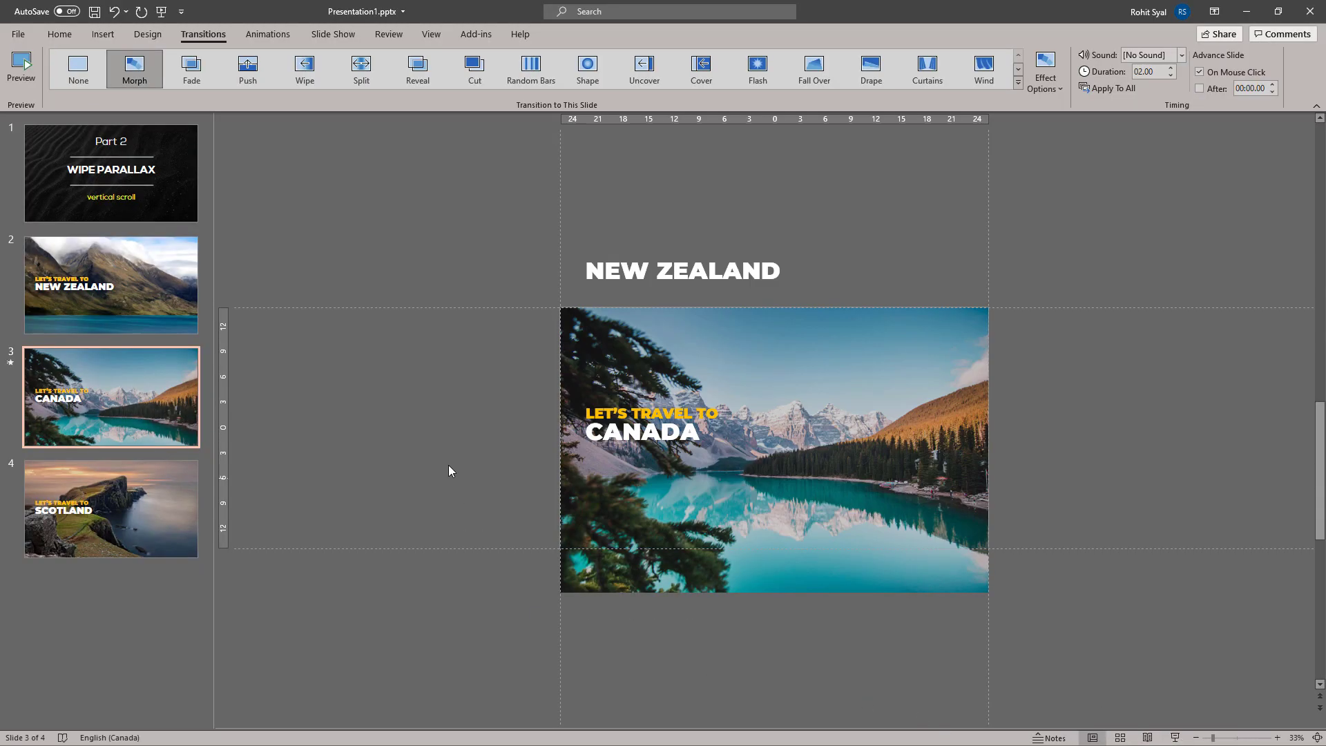
click(187, 489)
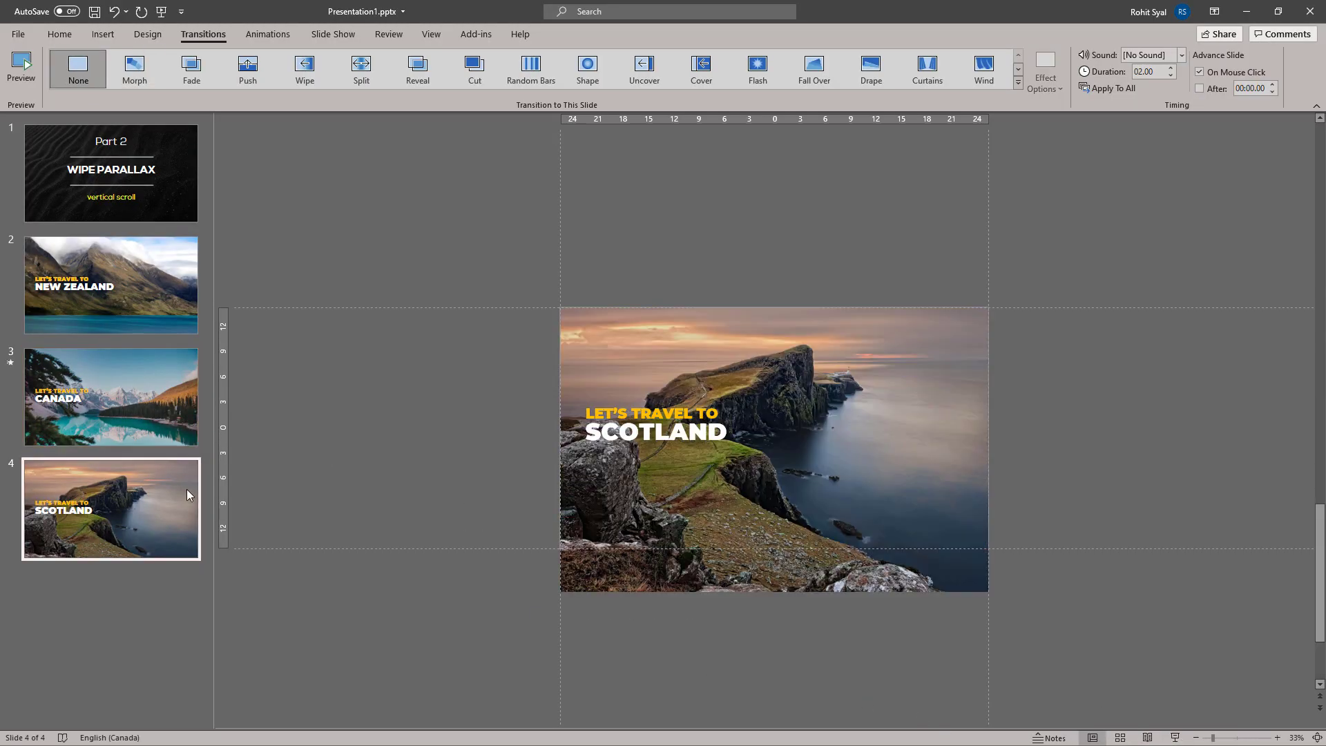
Step: Paste the Scotland picture and title onto the Canada slide, nudging SCOTLAND below the slide
click(604, 352)
click(614, 423)
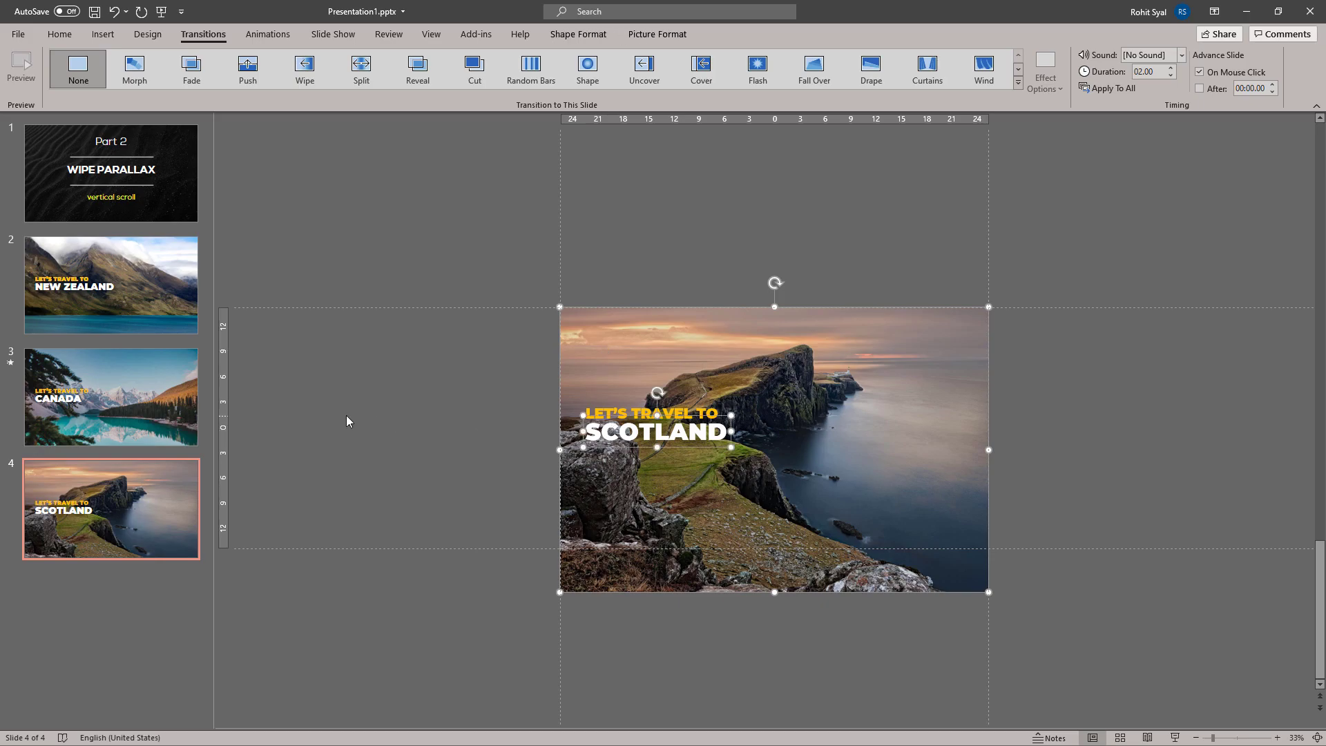
click(110, 397)
right_click(391, 384)
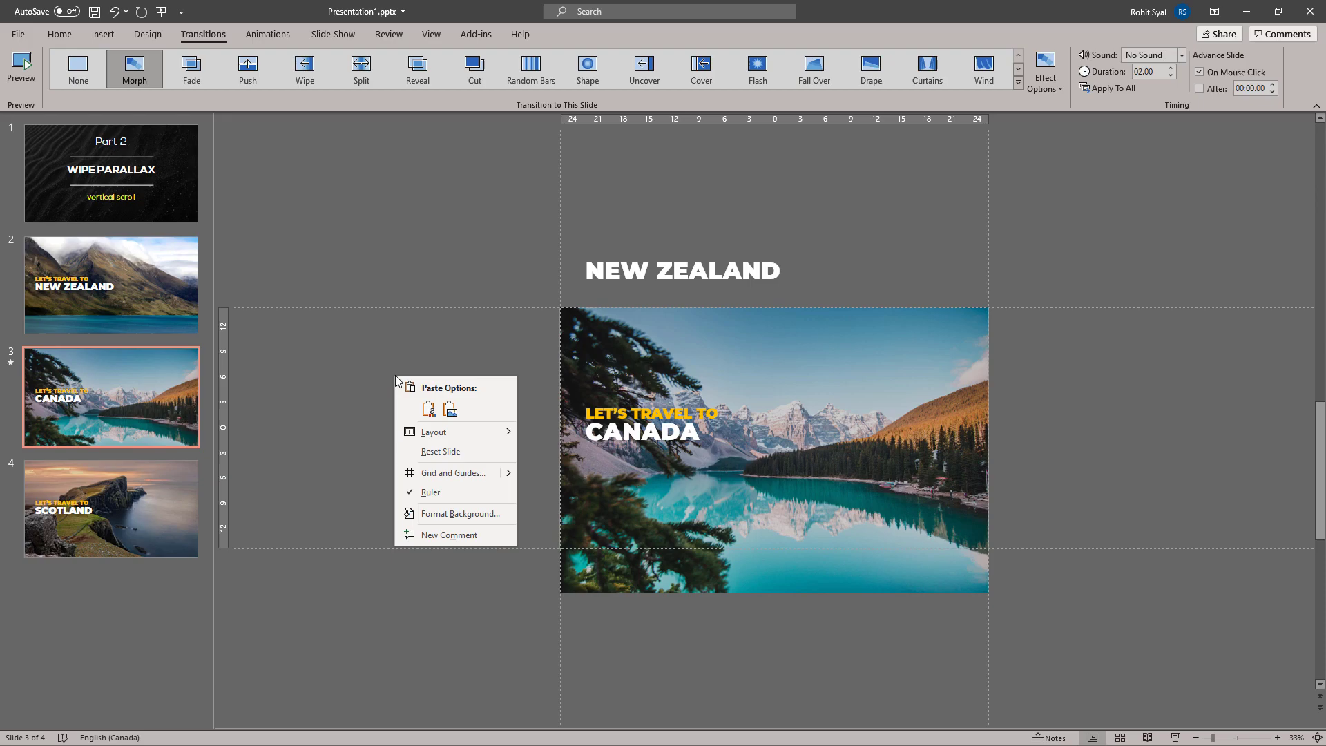
click(349, 388)
key(ctrl+v)
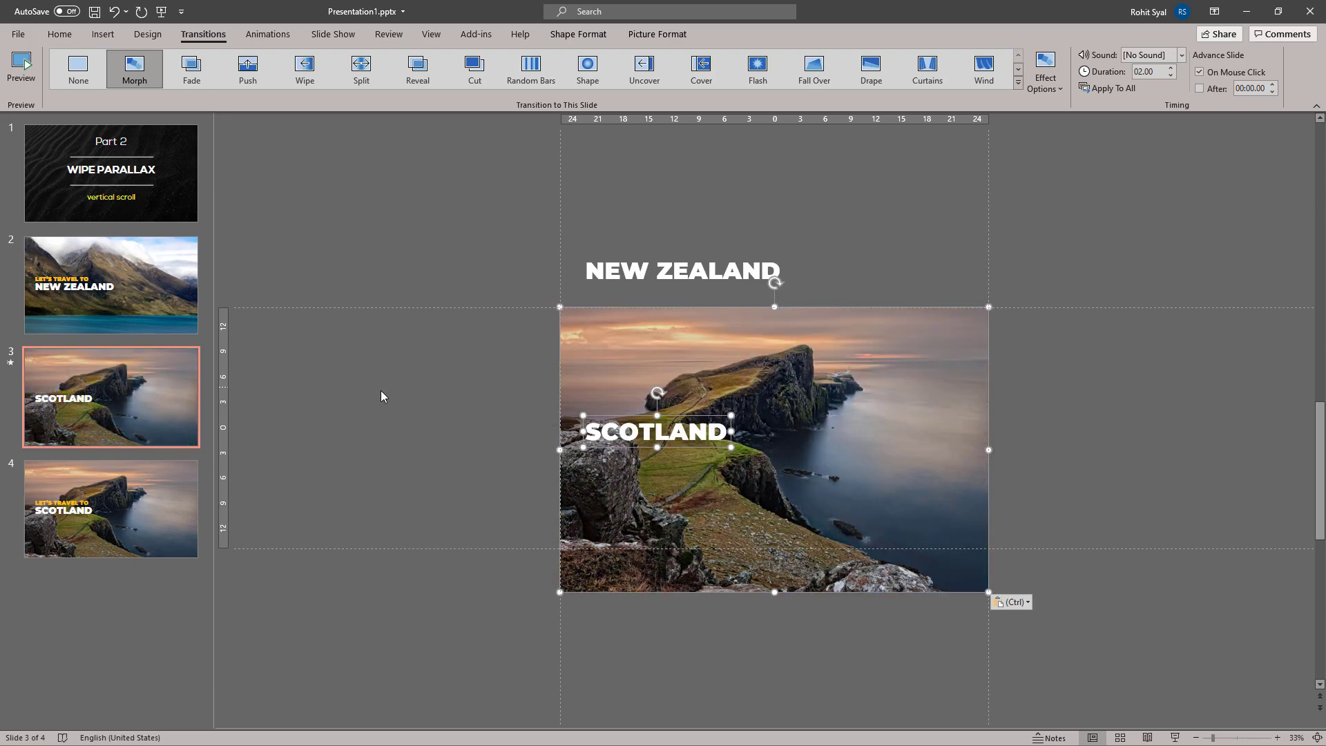
click(442, 413)
click(621, 435)
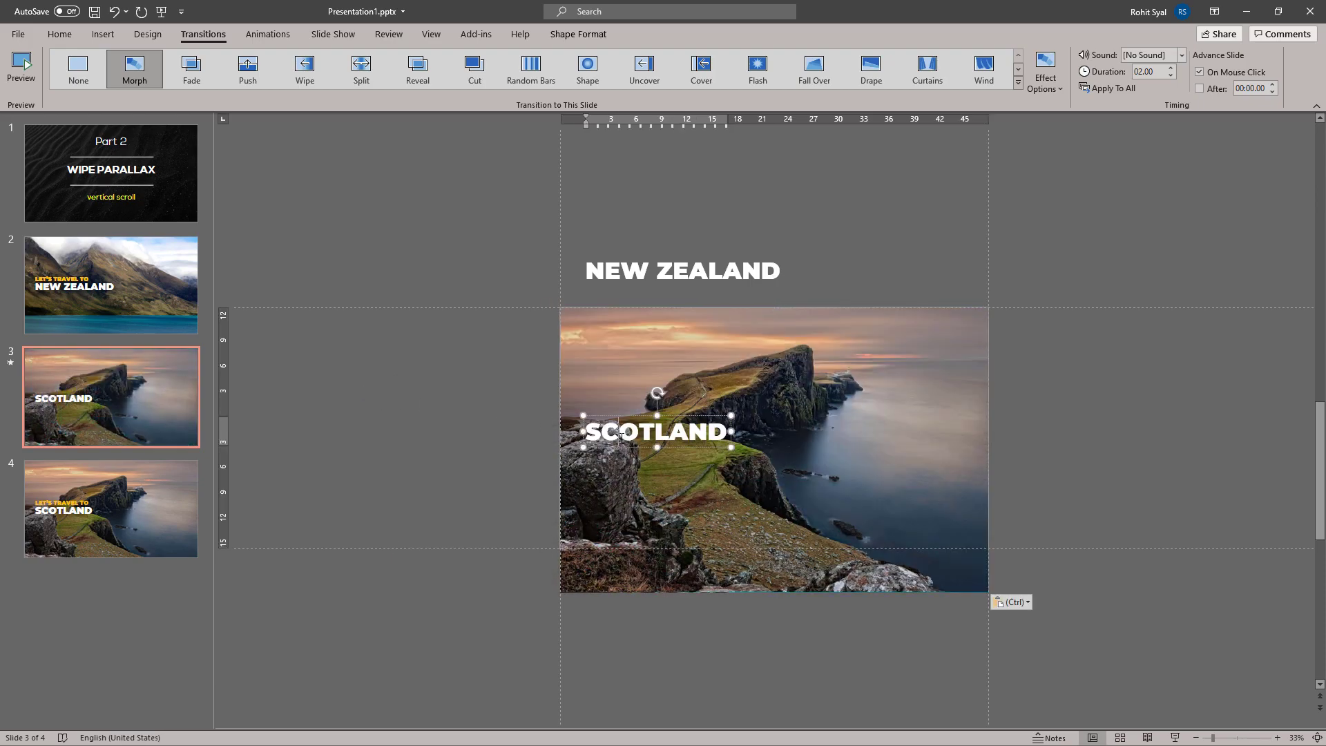
click(619, 446)
key(Down)
key(Down)
key(Down)
key(Down)
key(Down)
key(Down)
key(Down)
key(Down)
key(Down)
key(Down)
key(Down)
key(Down)
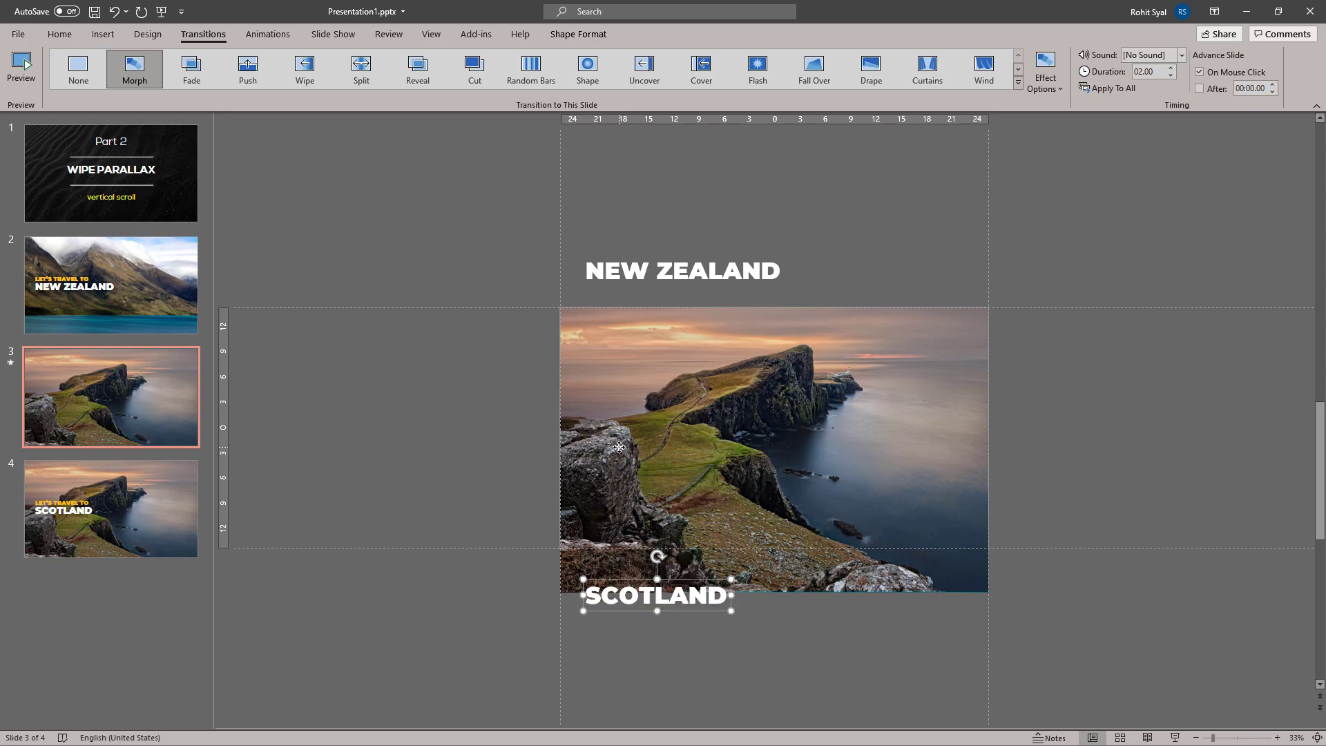
key(Down)
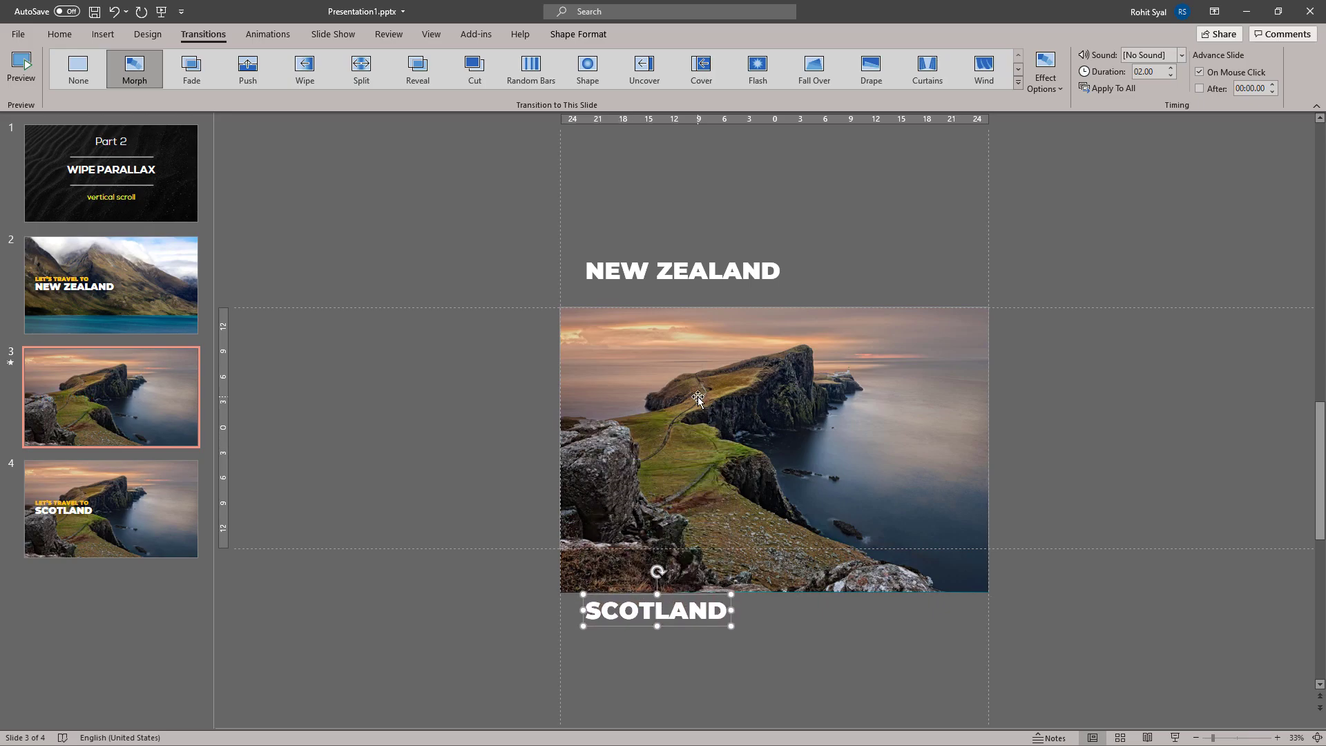
Step: Crop the Scotland picture's top edge down to a strip along the slide's bottom
double_click(698, 400)
click(1178, 62)
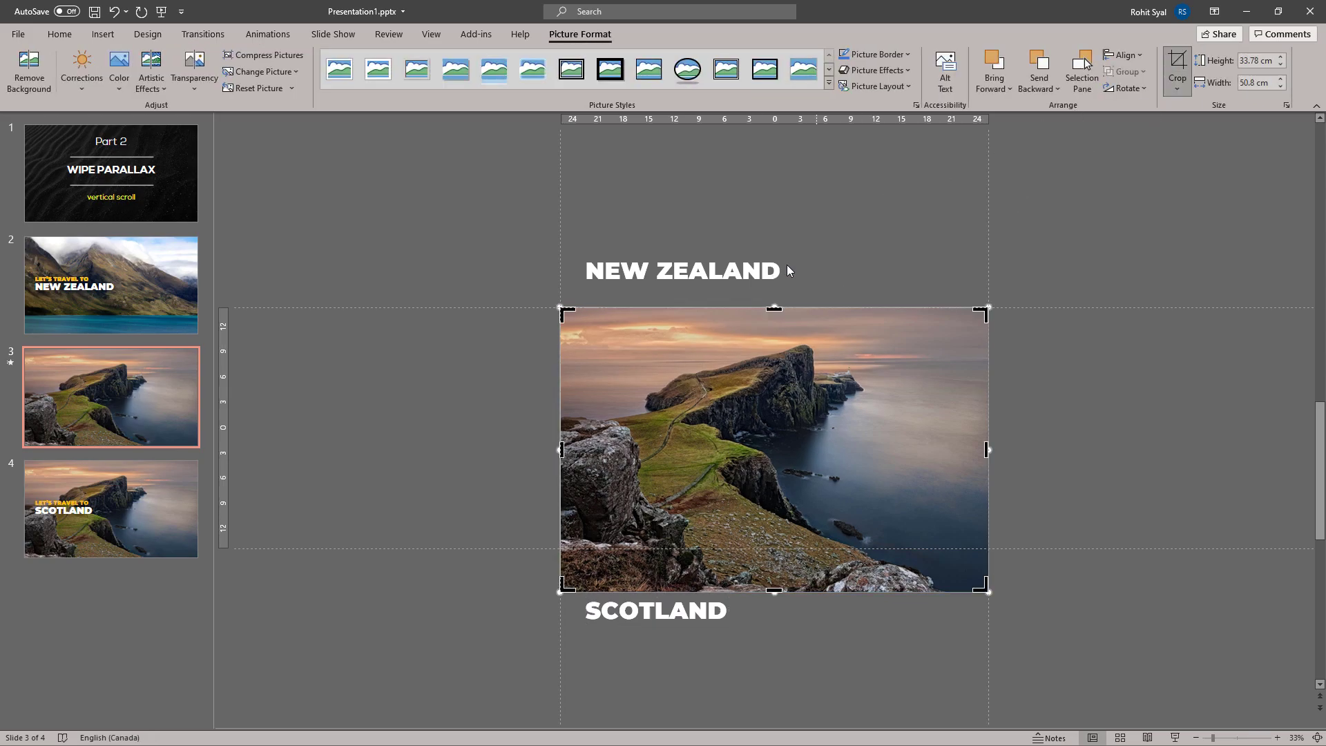
drag(772, 308, 696, 549)
click(495, 491)
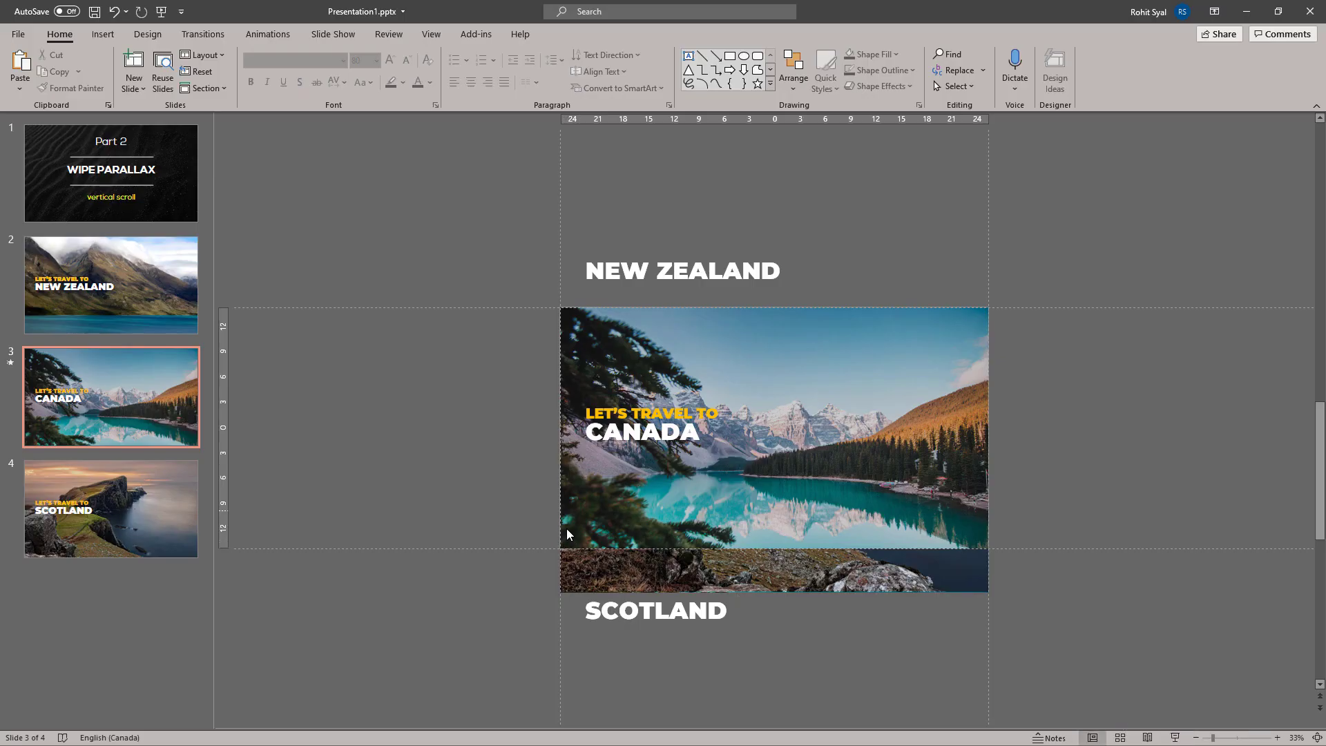
Step: Bring the rock strip and SCOTLAND title to the front
drag(511, 509, 1072, 682)
right_click(621, 558)
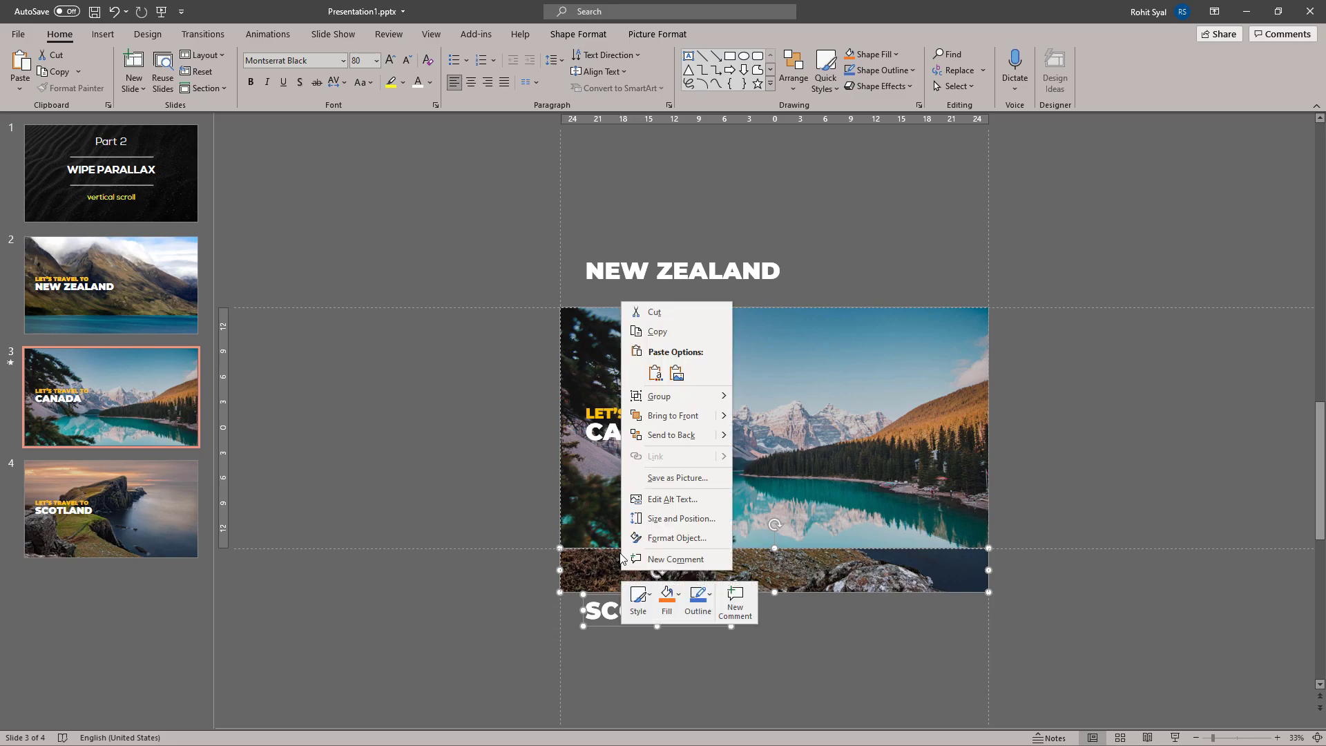
click(672, 416)
click(478, 453)
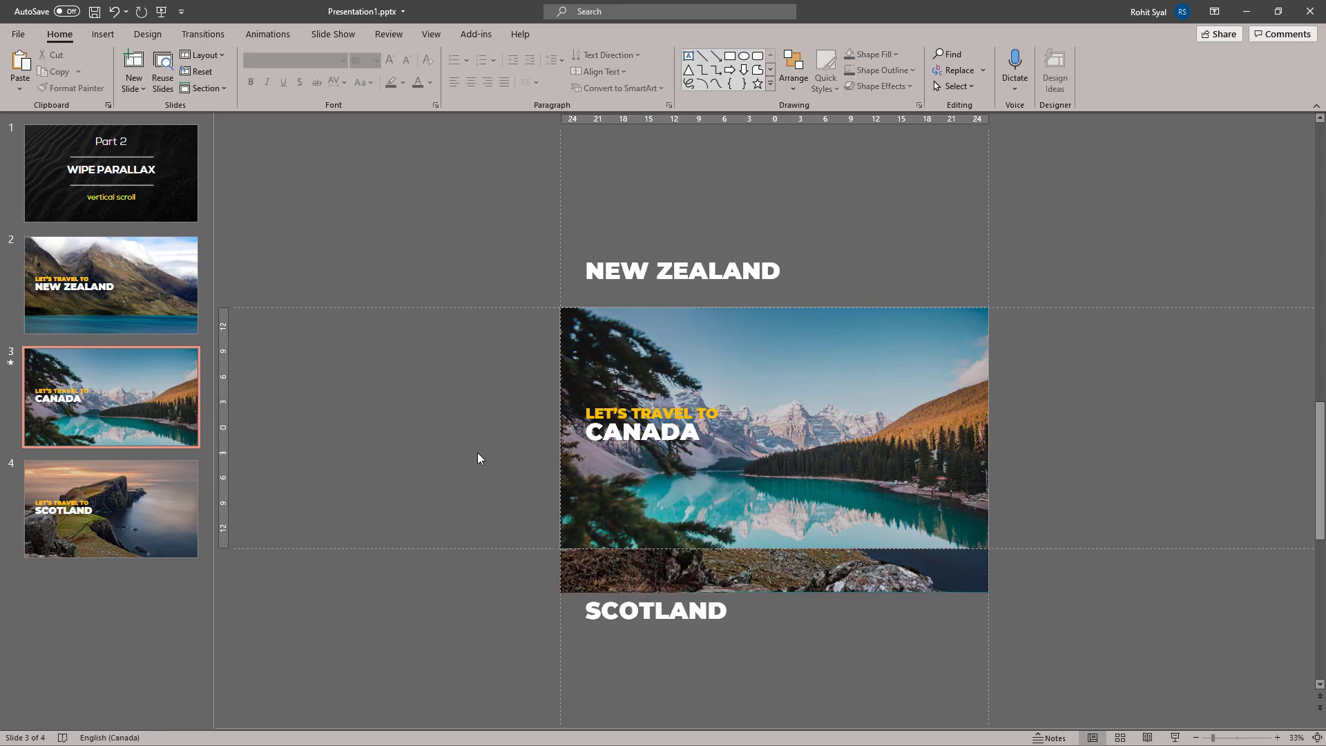
Step: Paste the Canada picture and title onto the Scotland slide, moving CANADA above the slide
click(577, 343)
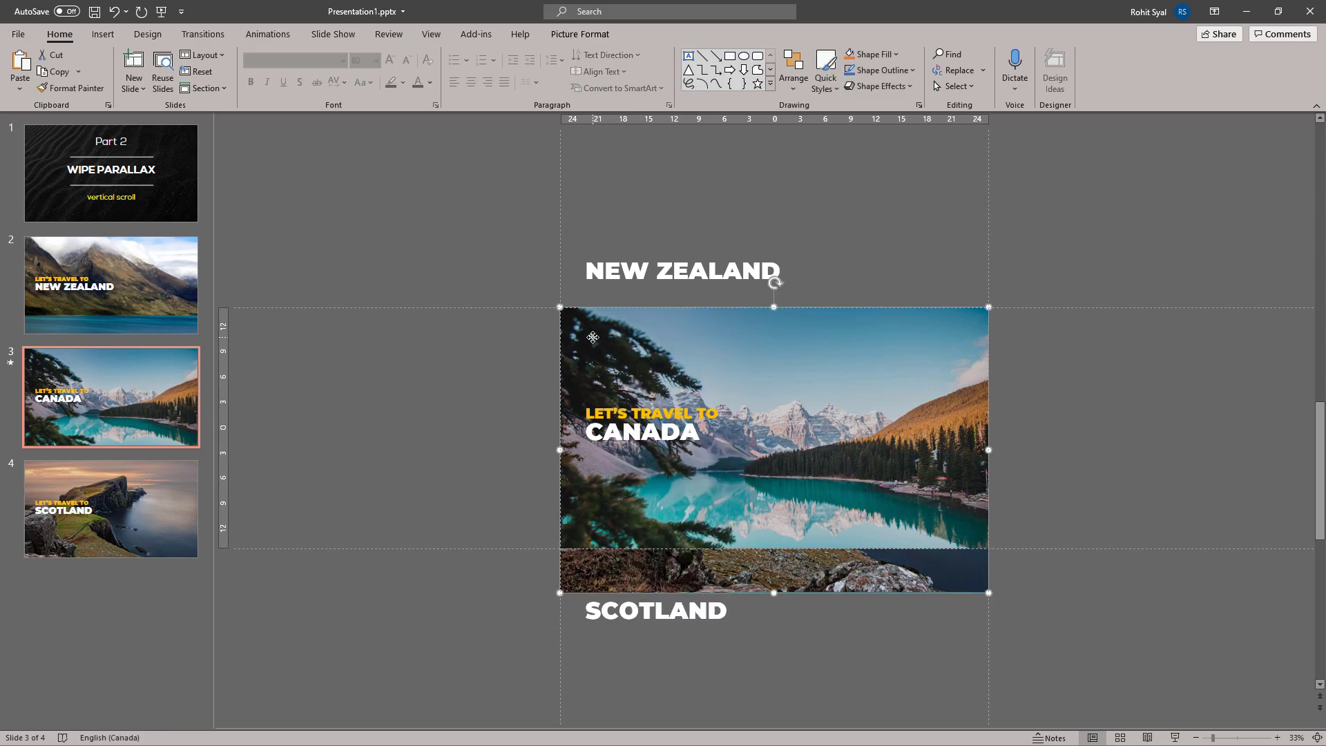
click(622, 425)
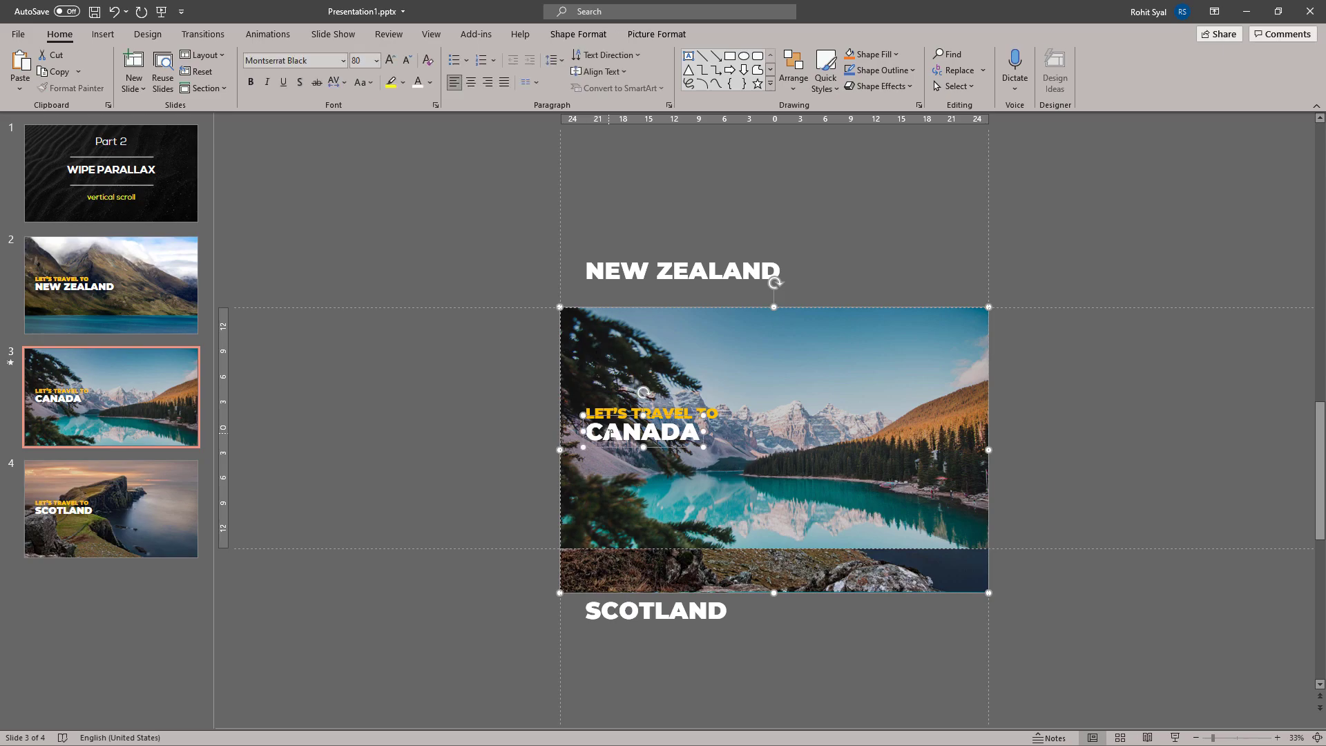
click(134, 496)
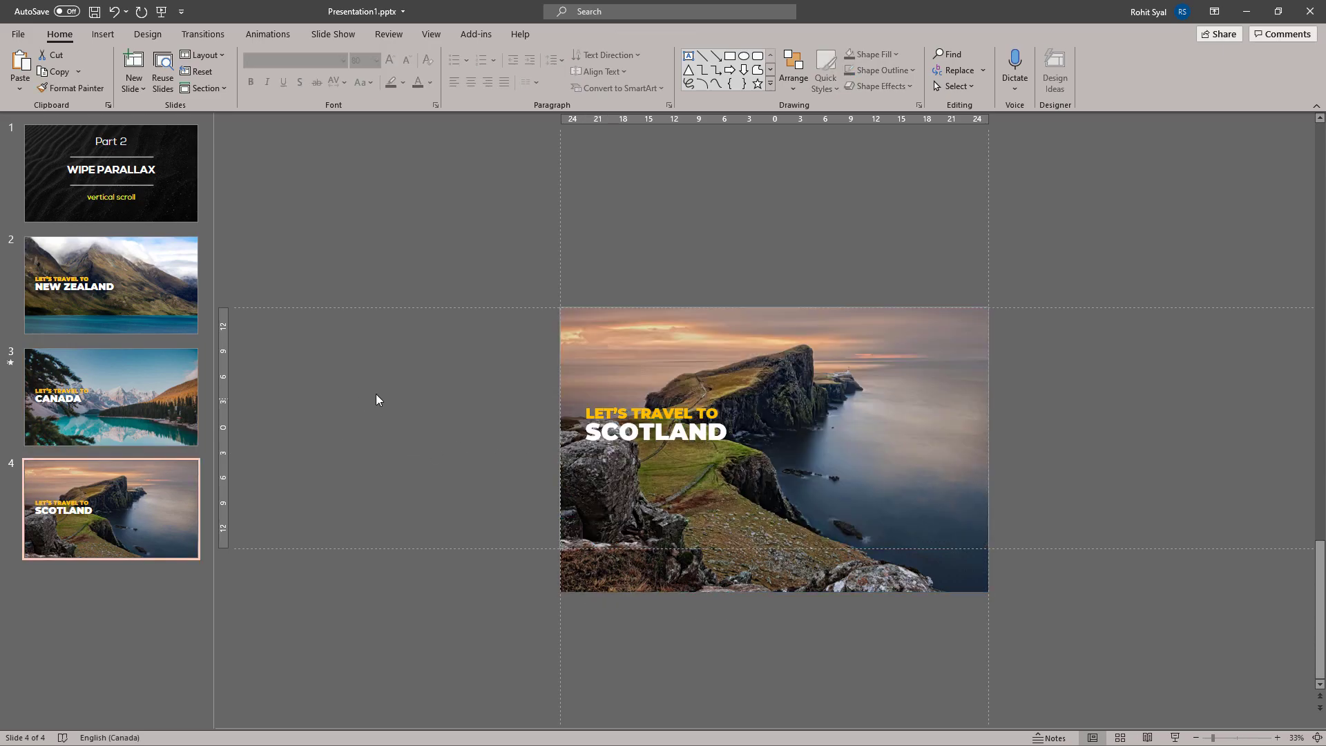
key(ctrl+v)
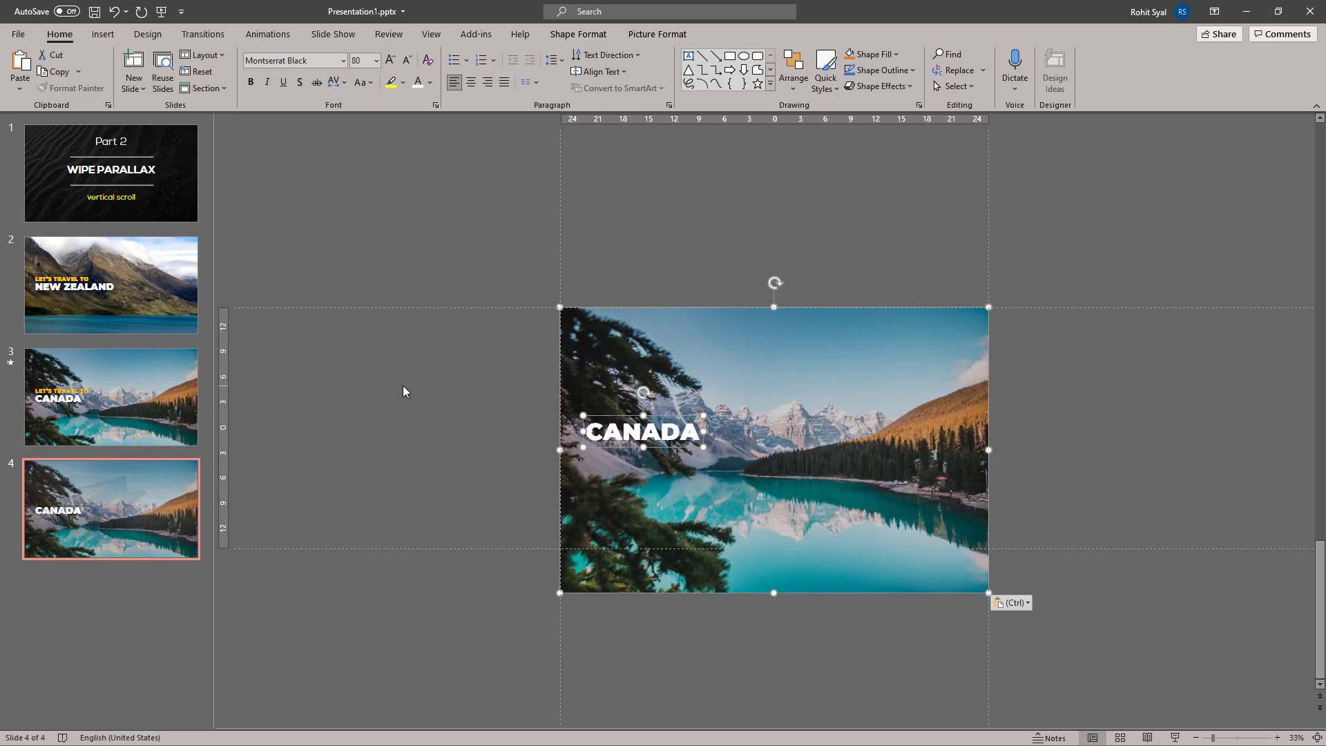
drag(429, 379, 634, 446)
click(583, 417)
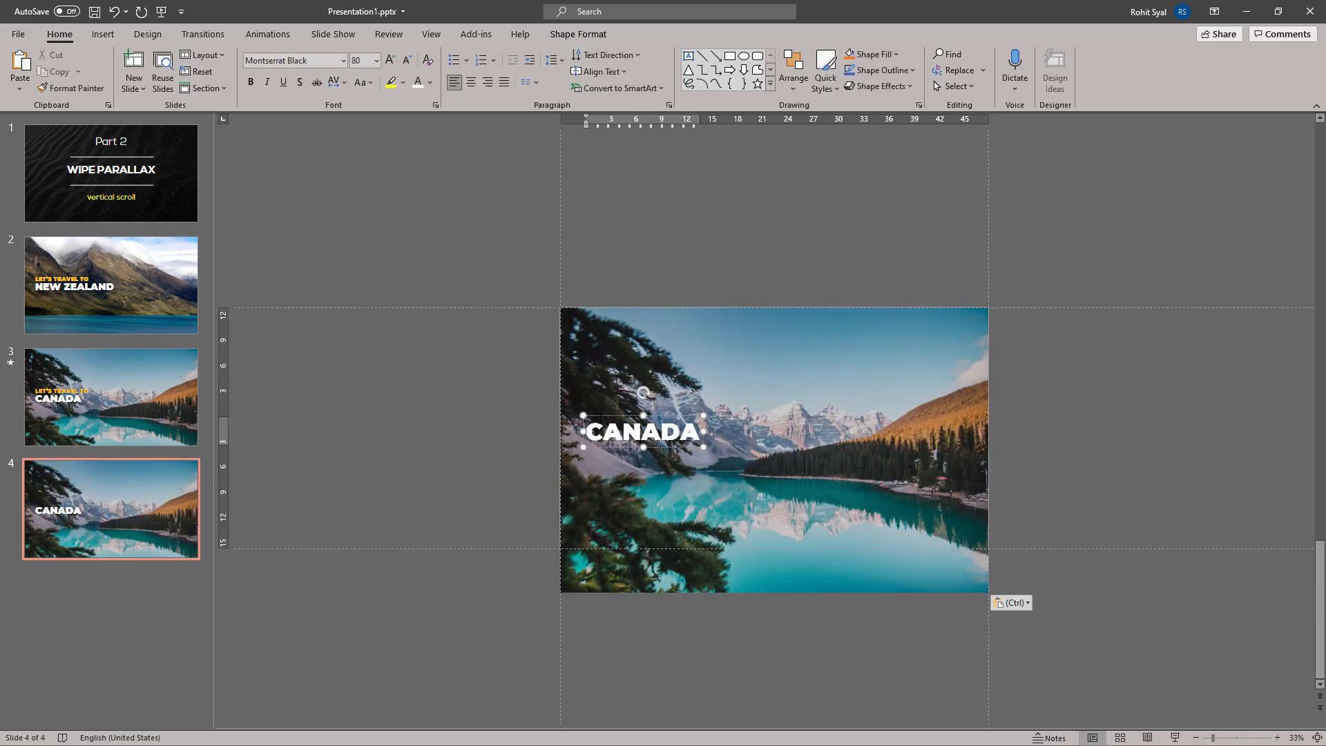
drag(598, 433, 598, 278)
Step: Send the Canada picture and CANADA title to the back, behind the Scotland photo
click(672, 416)
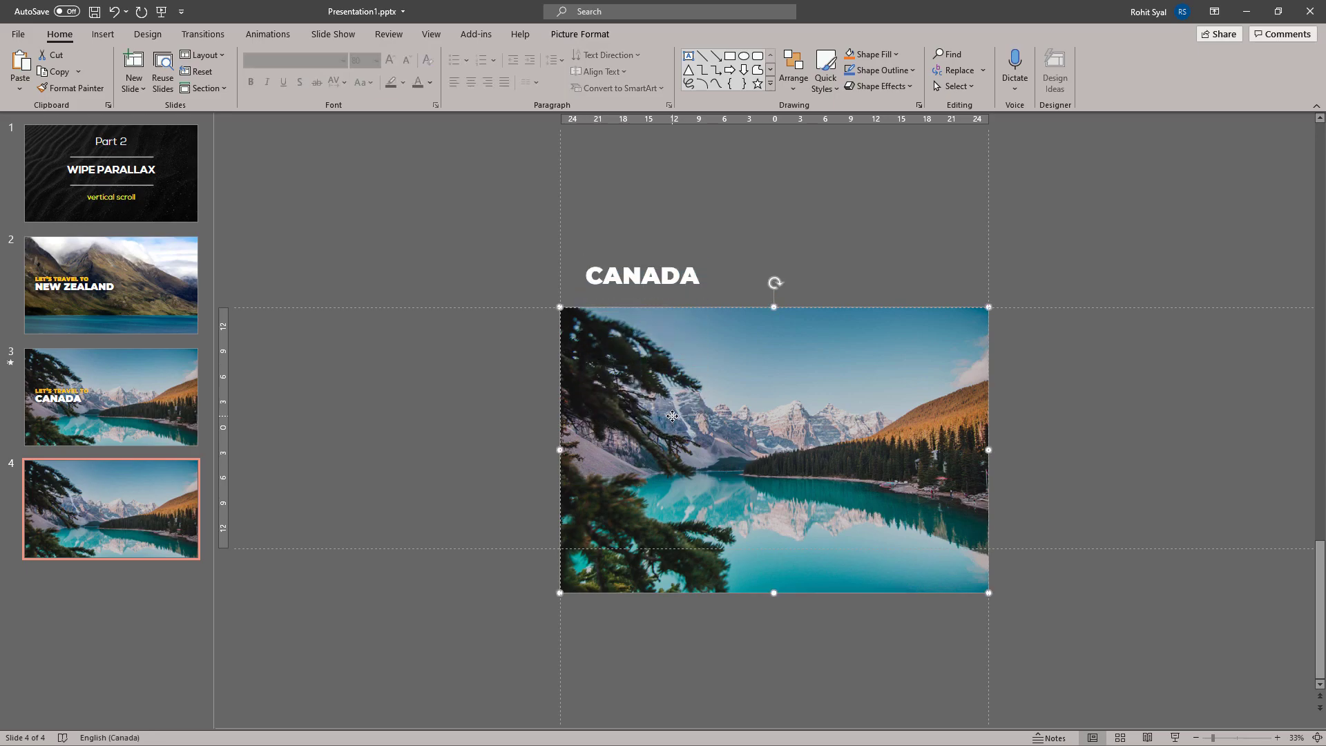
right_click(672, 416)
click(611, 318)
shift+click(613, 286)
right_click(612, 362)
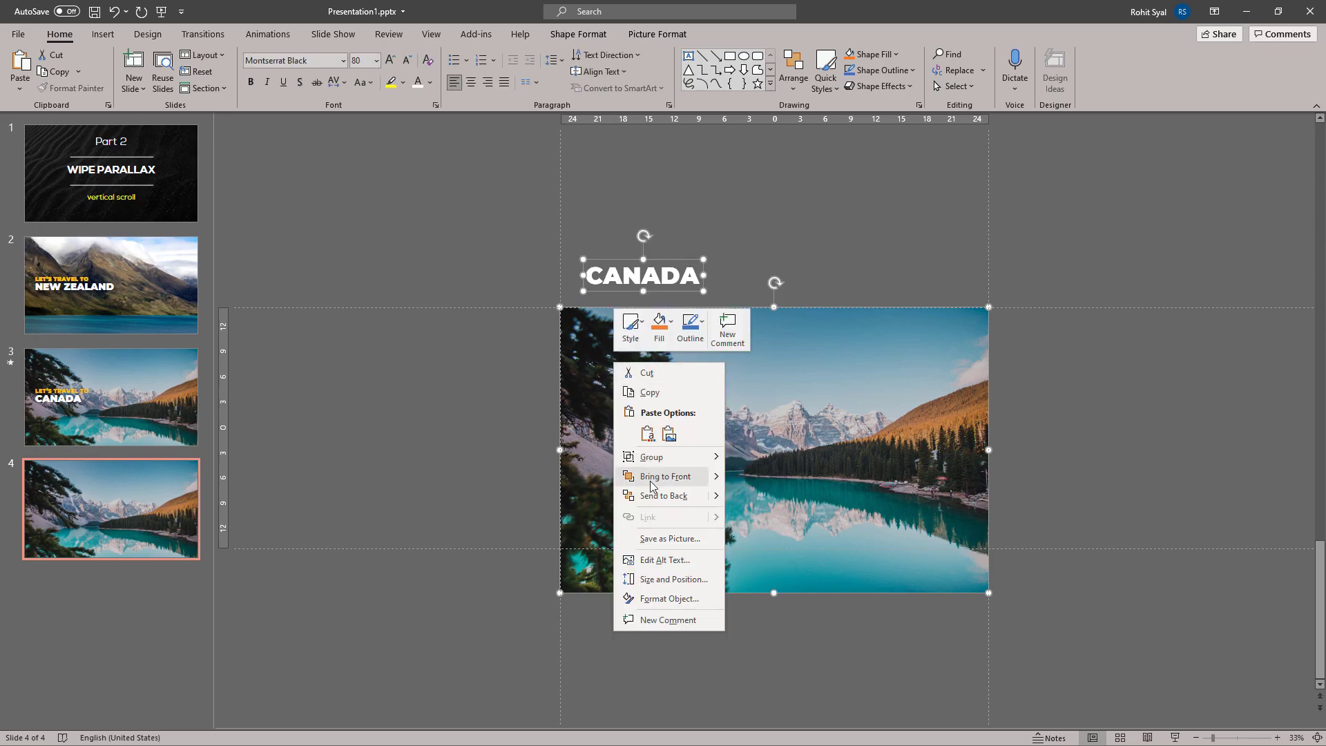
click(649, 496)
click(498, 458)
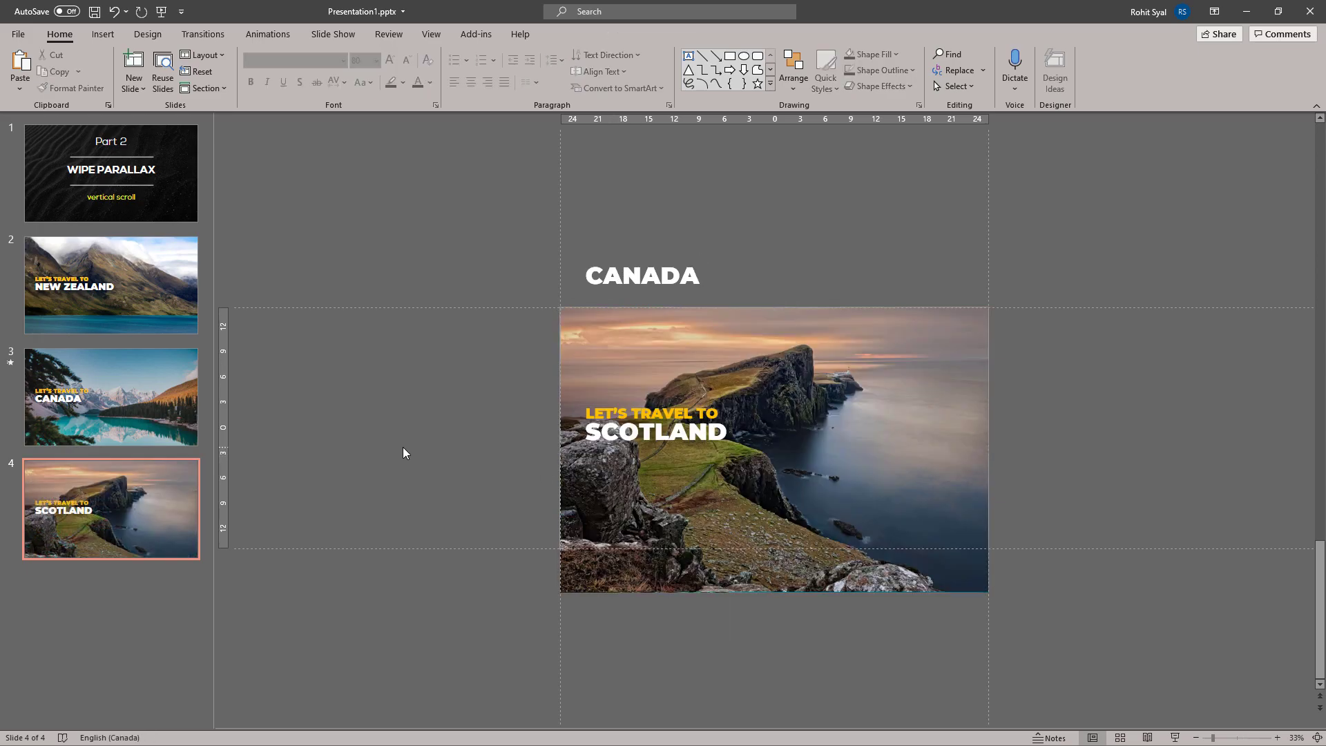
Step: Apply the Morph transition to the Scotland slide (slide 4)
click(207, 34)
click(134, 69)
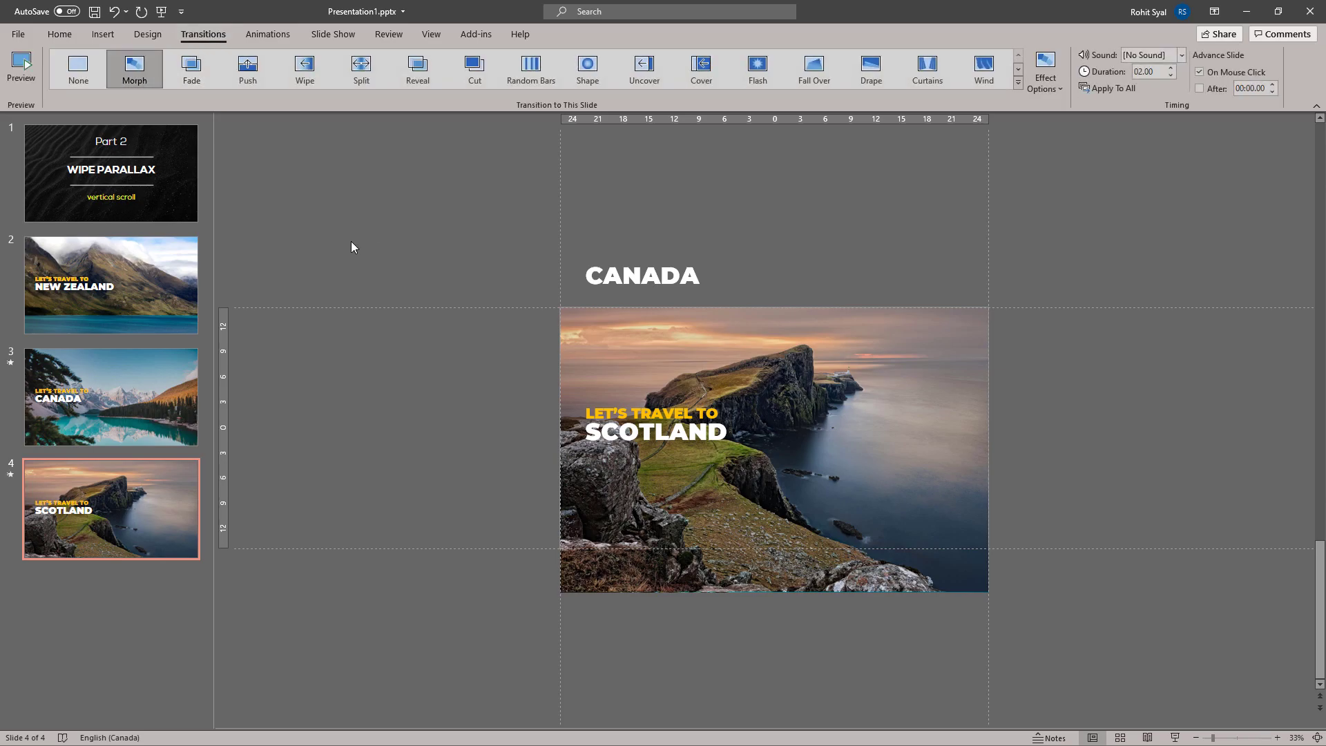
click(143, 279)
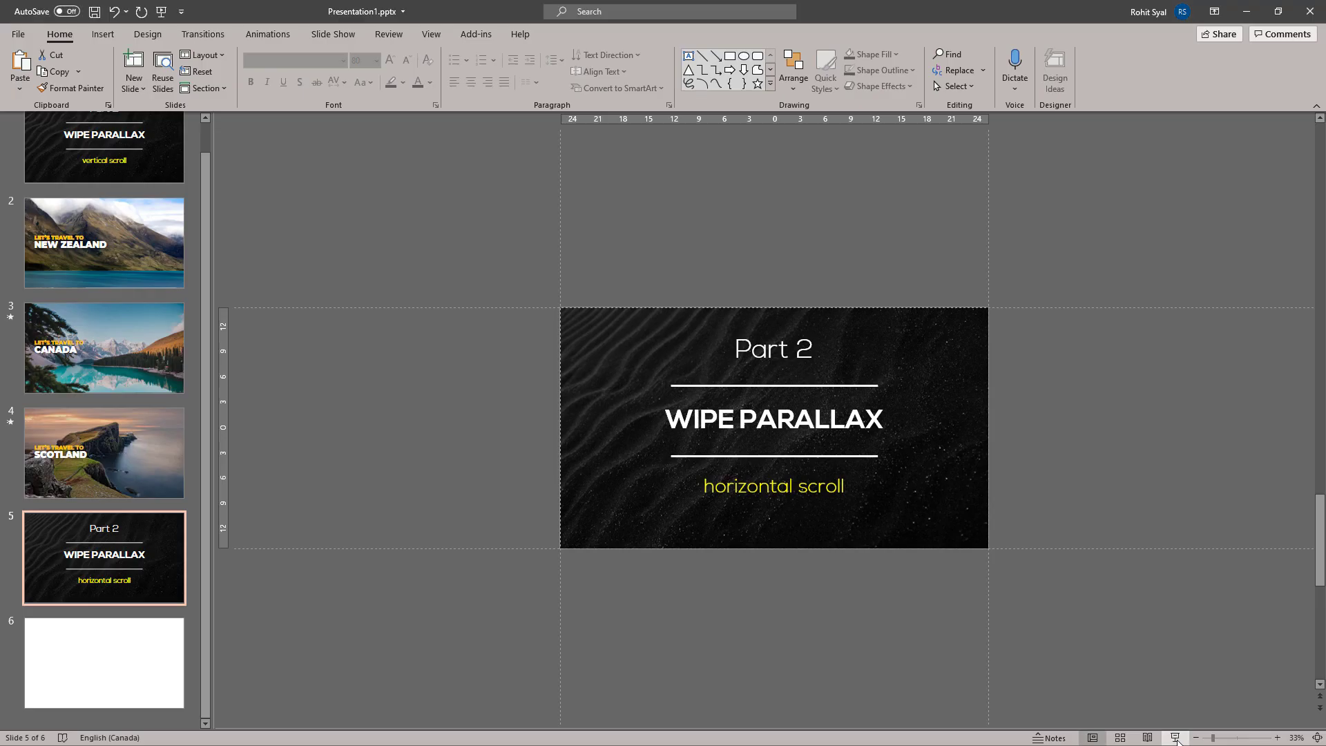
Step: Paste the man-in-jacket photo on slide 6, crop it to 16:9 and enlarge it to fill the slide
click(128, 680)
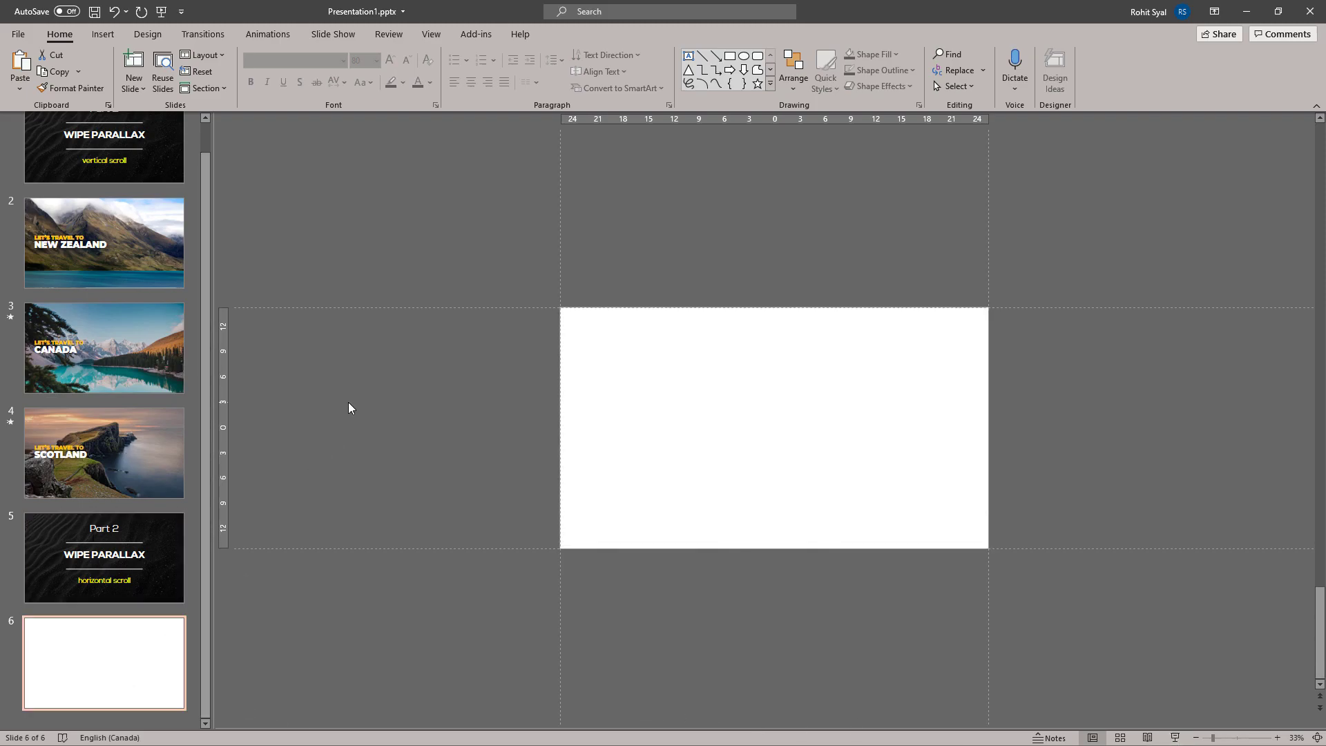
right_click(384, 368)
click(416, 395)
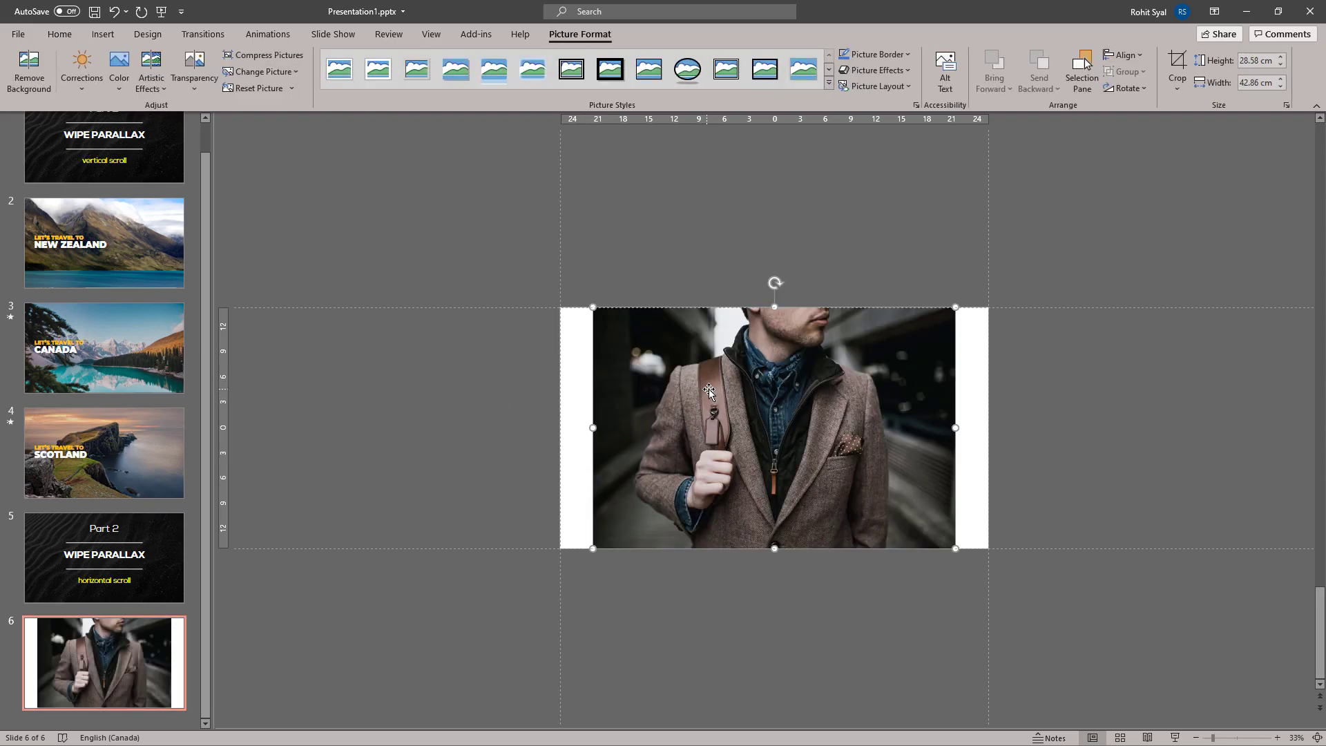
click(1177, 83)
mouse_move(1220, 146)
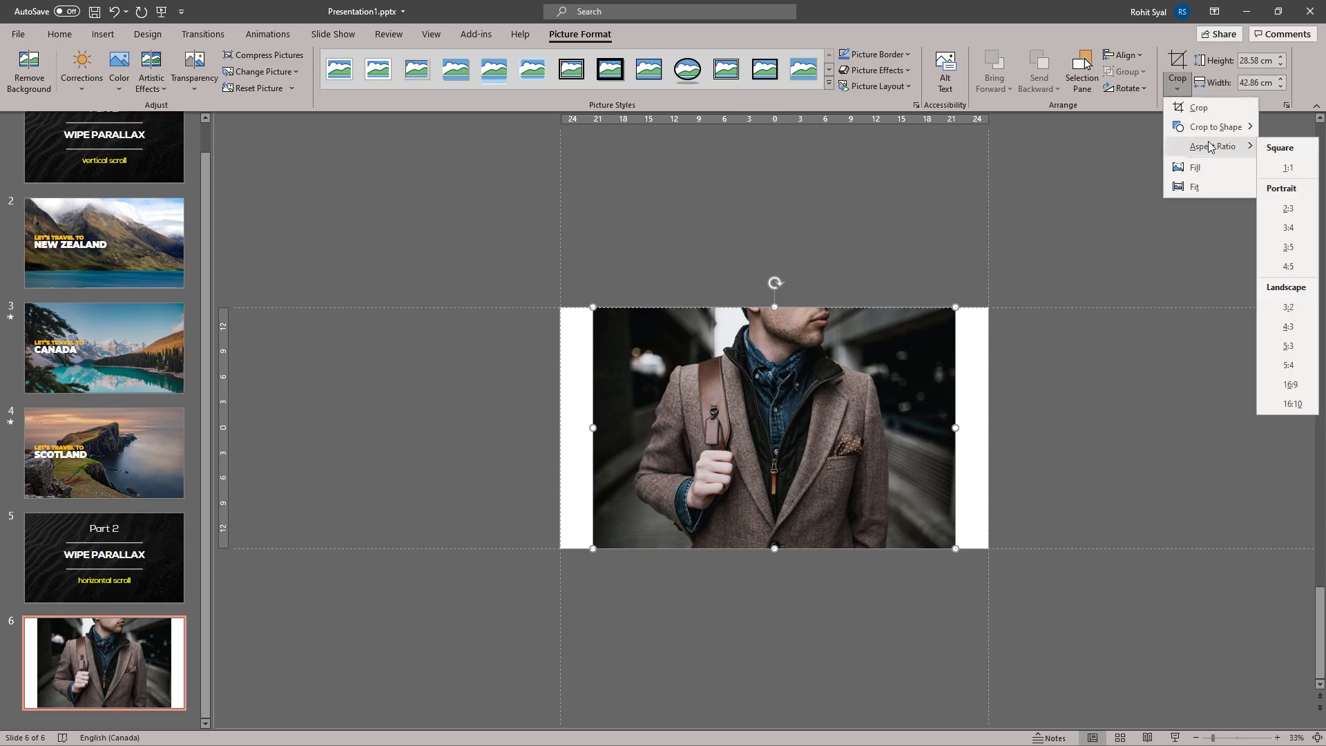
click(1292, 385)
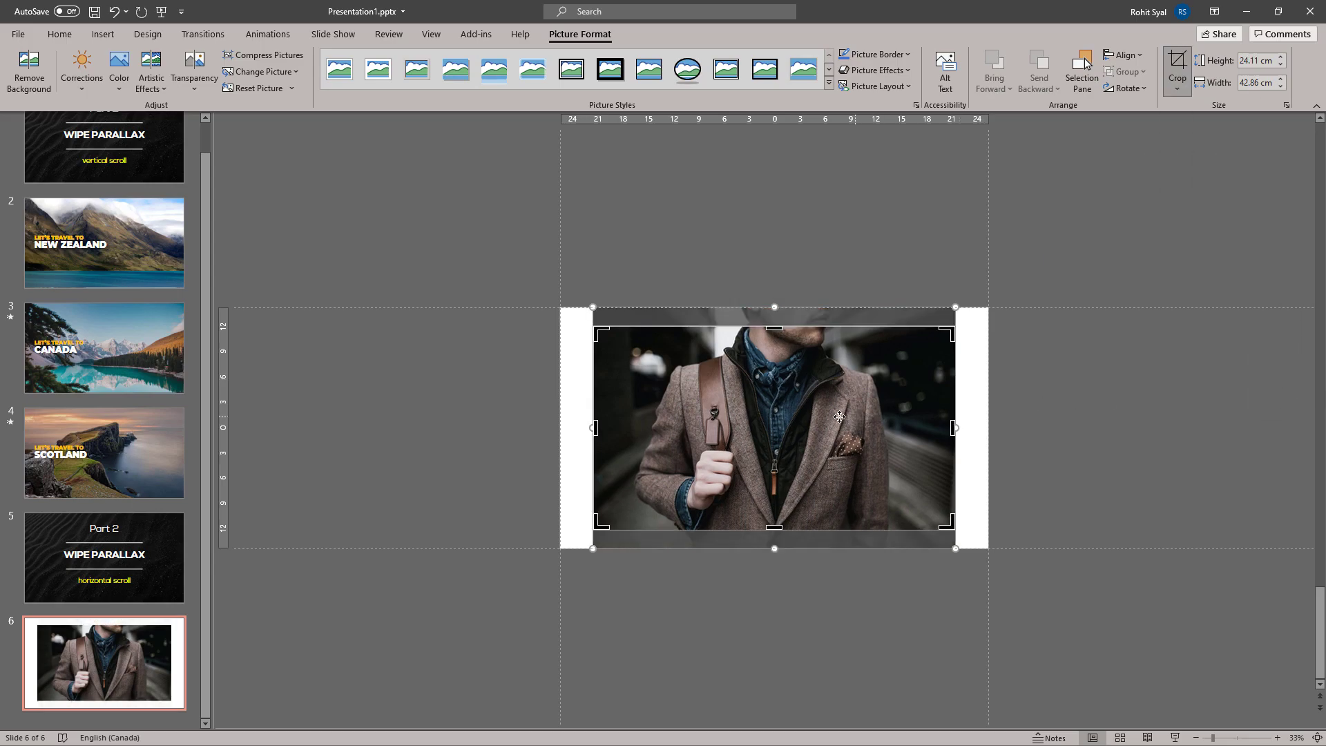
click(561, 390)
click(726, 338)
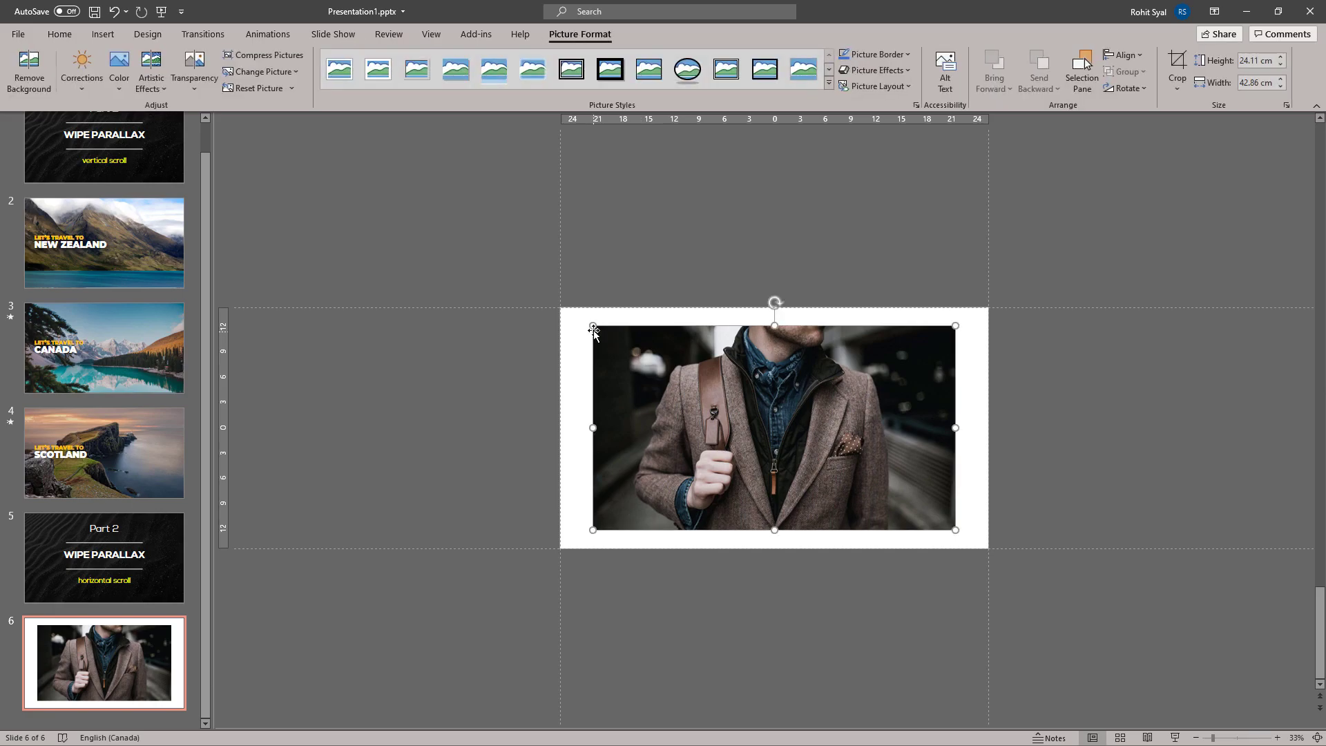
drag(592, 323, 561, 308)
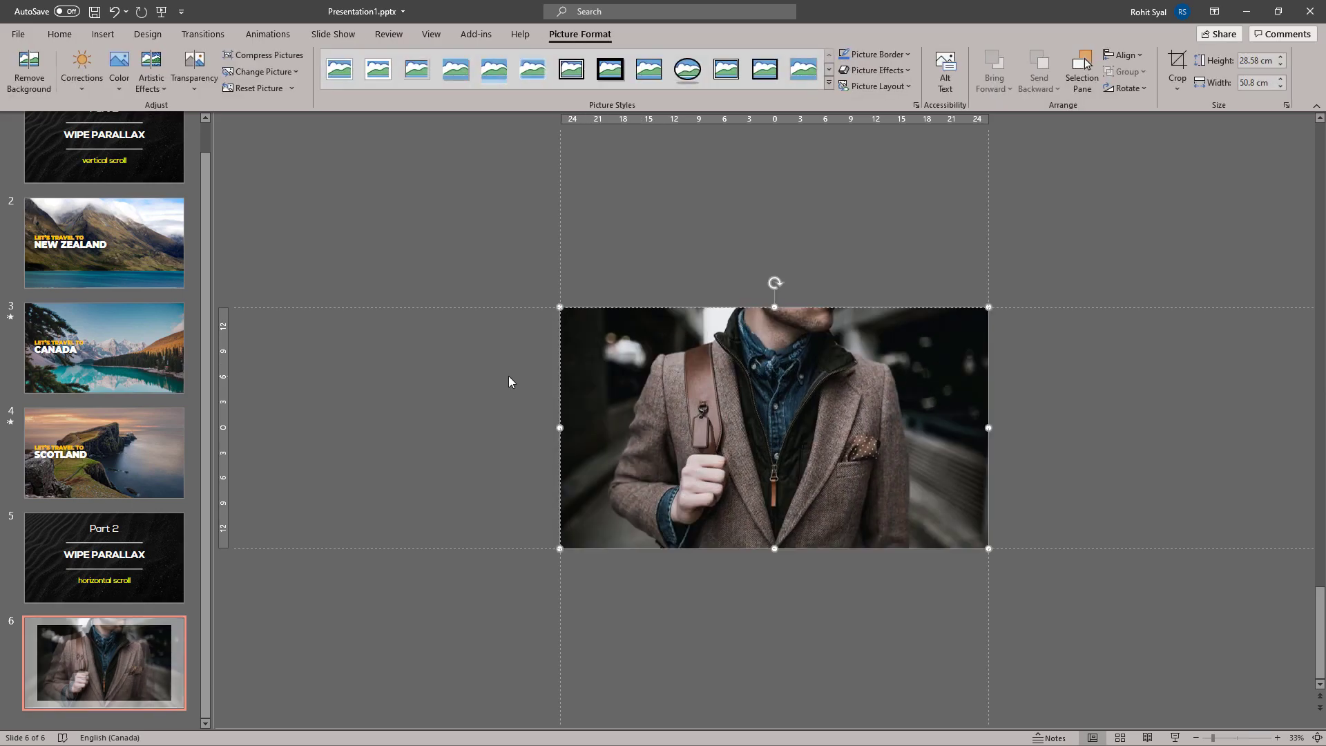
click(508, 377)
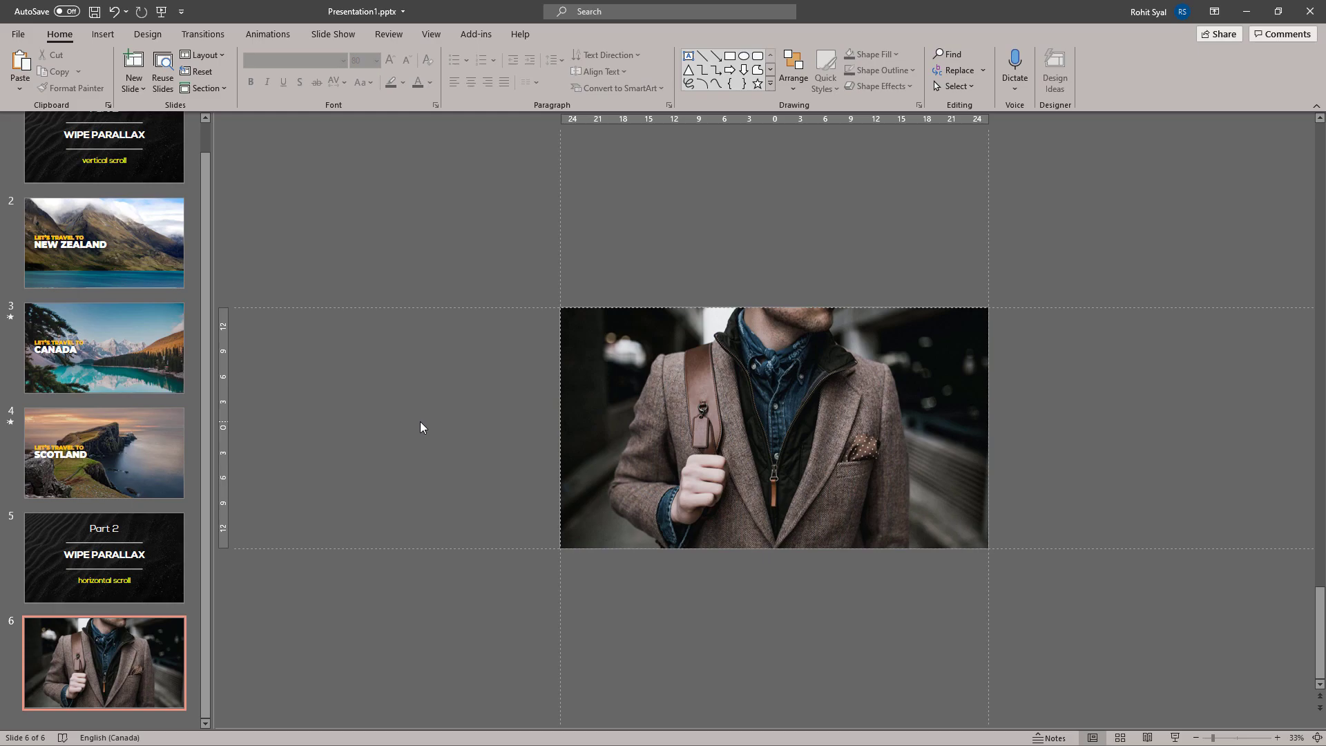
Step: Paste the Scotland slide's title onto slide 6 and retype it as HIGH END FASHION
click(114, 450)
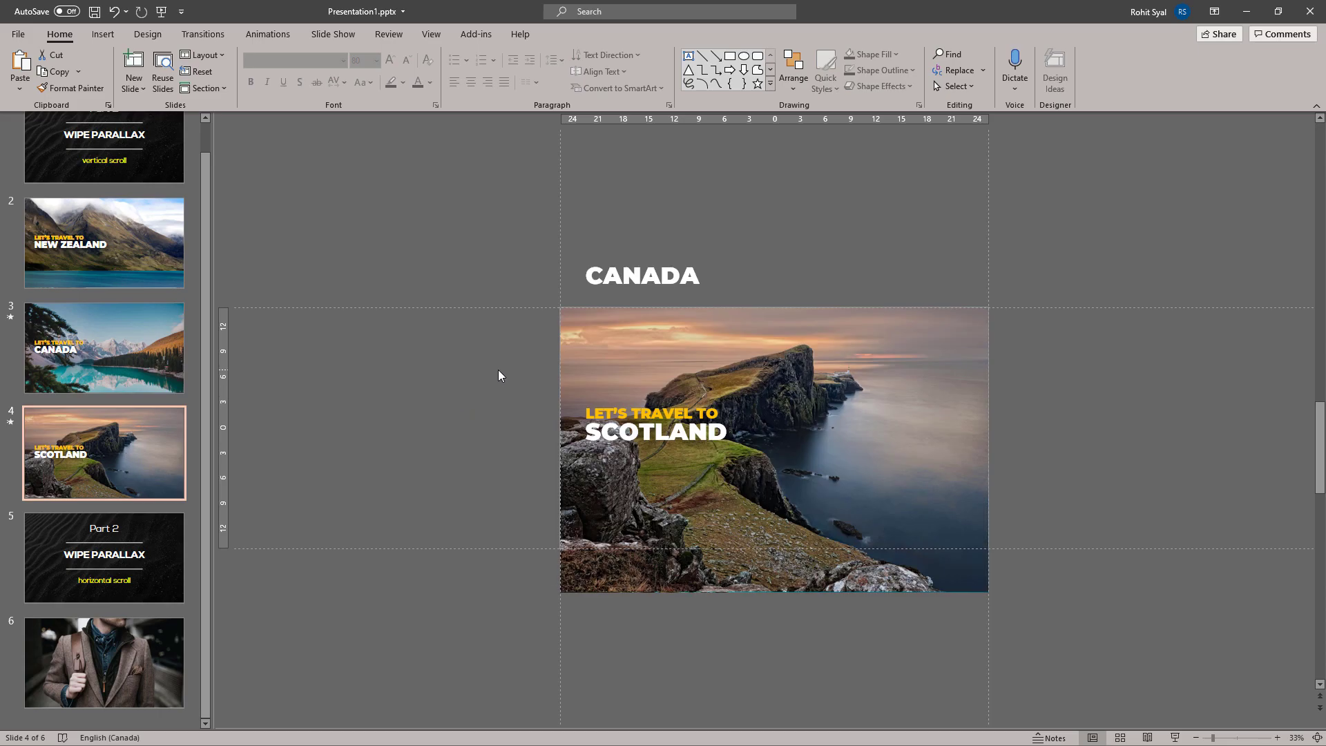
drag(499, 371, 808, 473)
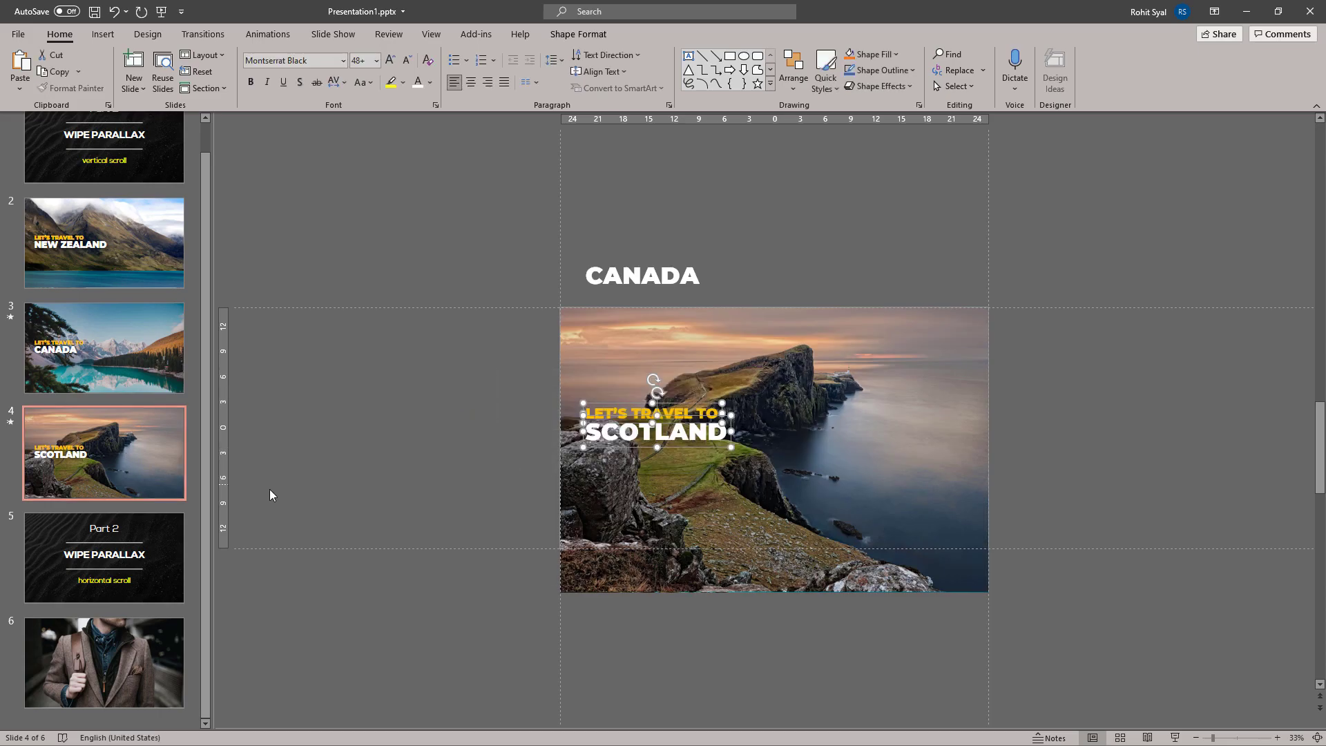
click(143, 641)
key(ctrl+v)
click(512, 415)
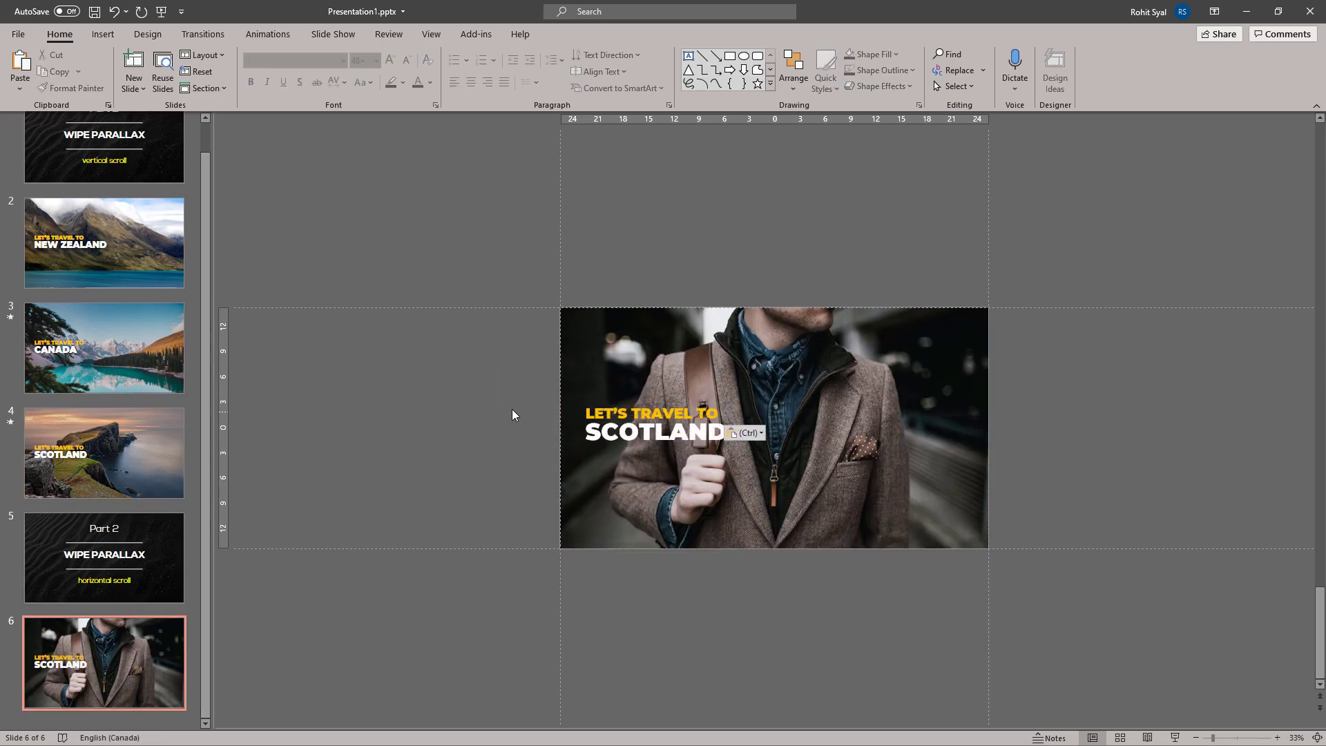
triple_click(622, 413)
text(HI)
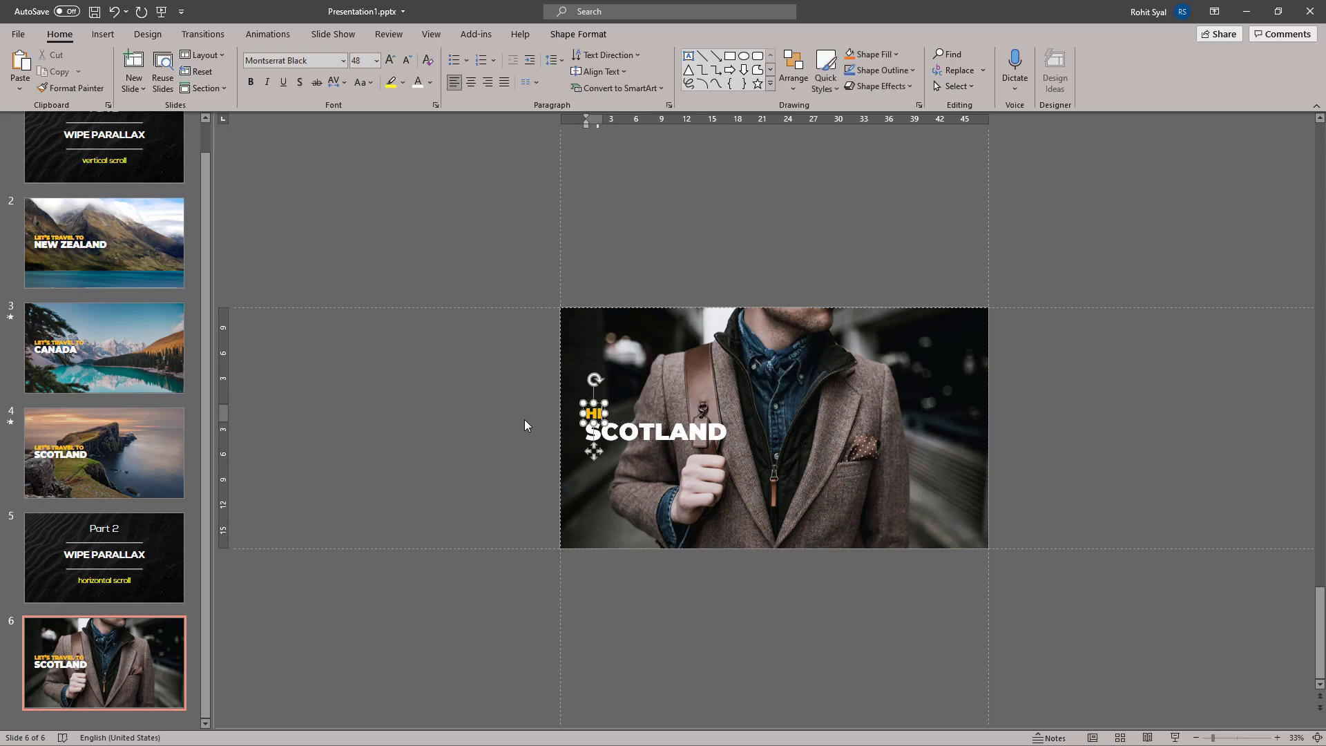
text(GH END)
double_click(612, 433)
text(FA)
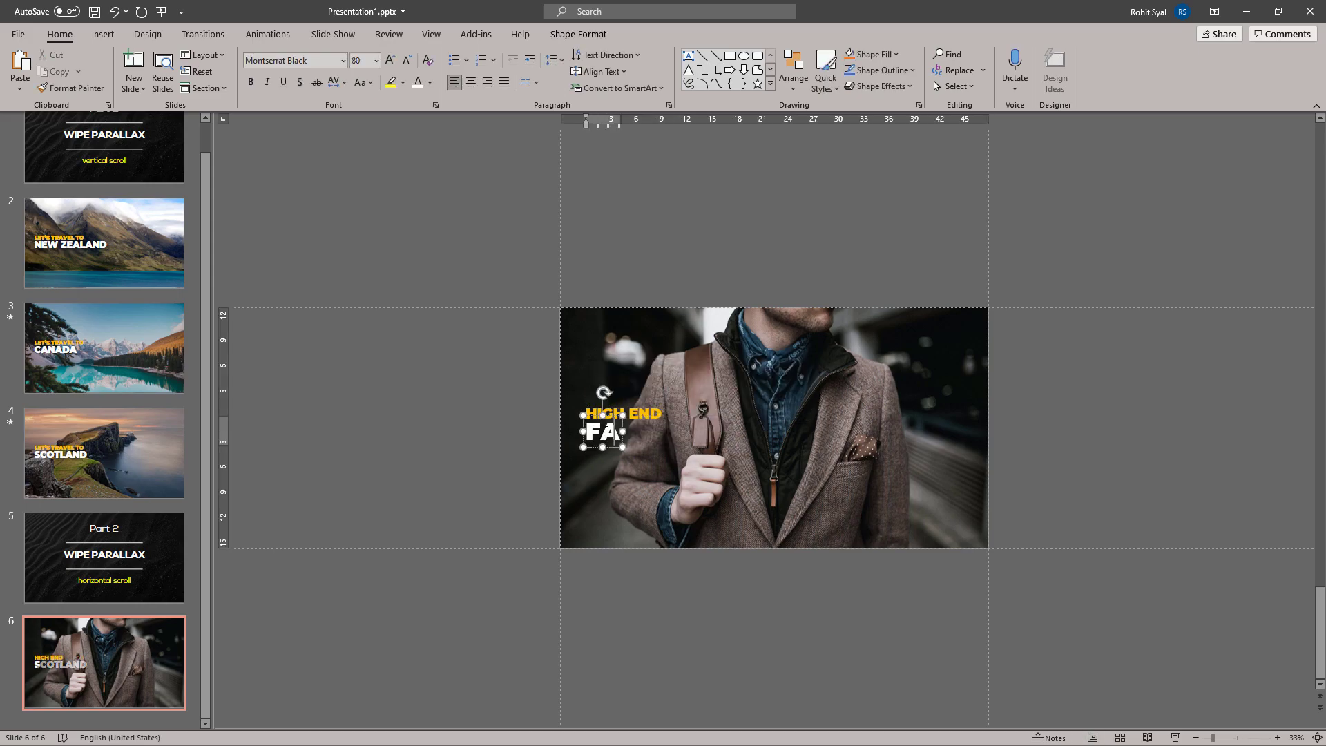
text(SHION)
click(500, 429)
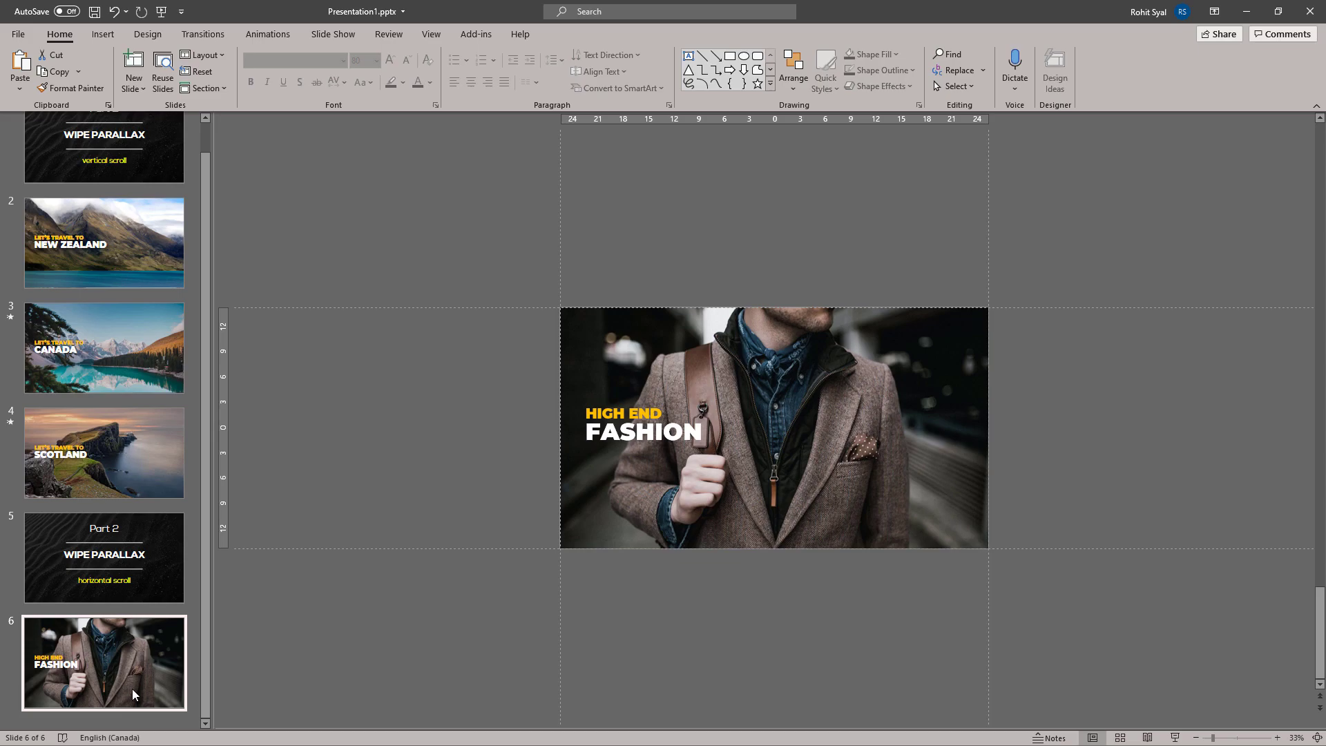
Step: Add a new blank slide 7 after slide 6
click(131, 716)
right_click(131, 716)
click(162, 668)
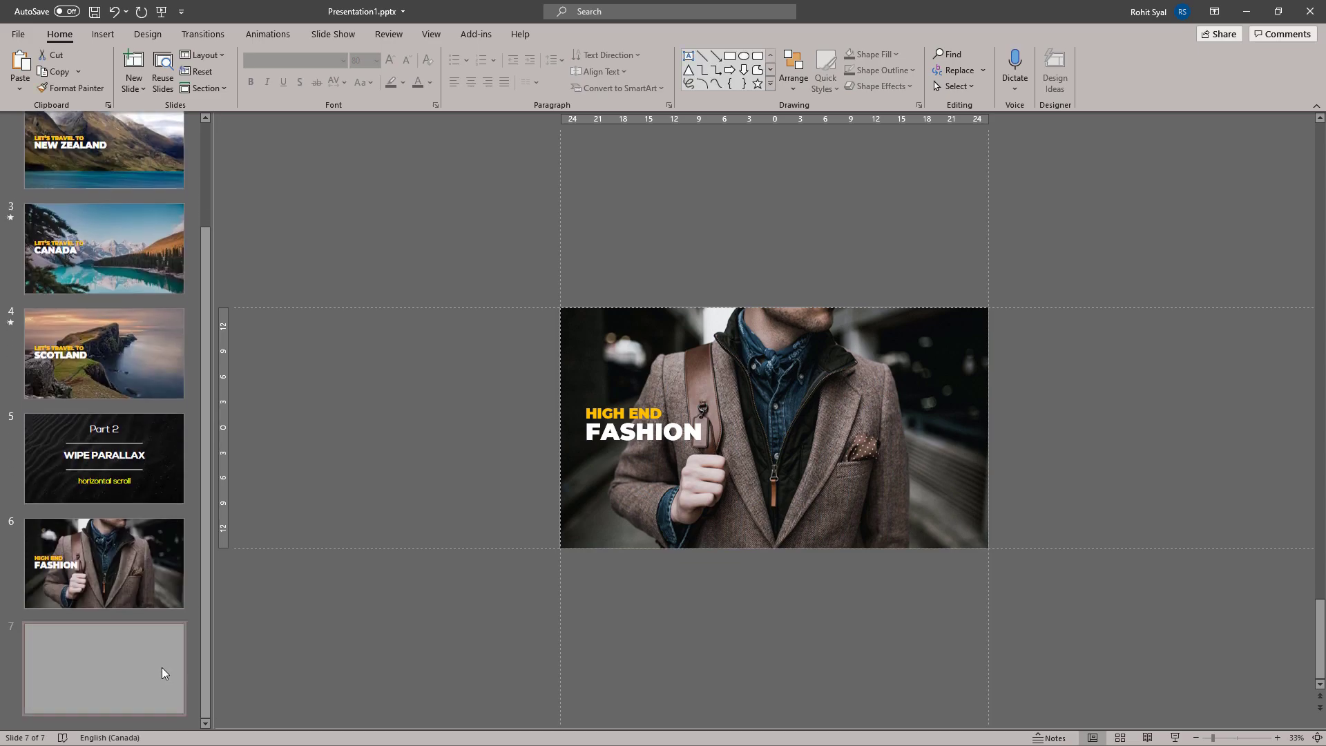
Step: Paste the watch photo from File Explorer onto slide 7 and enlarge it past the slide edges
key(alt+Tab)
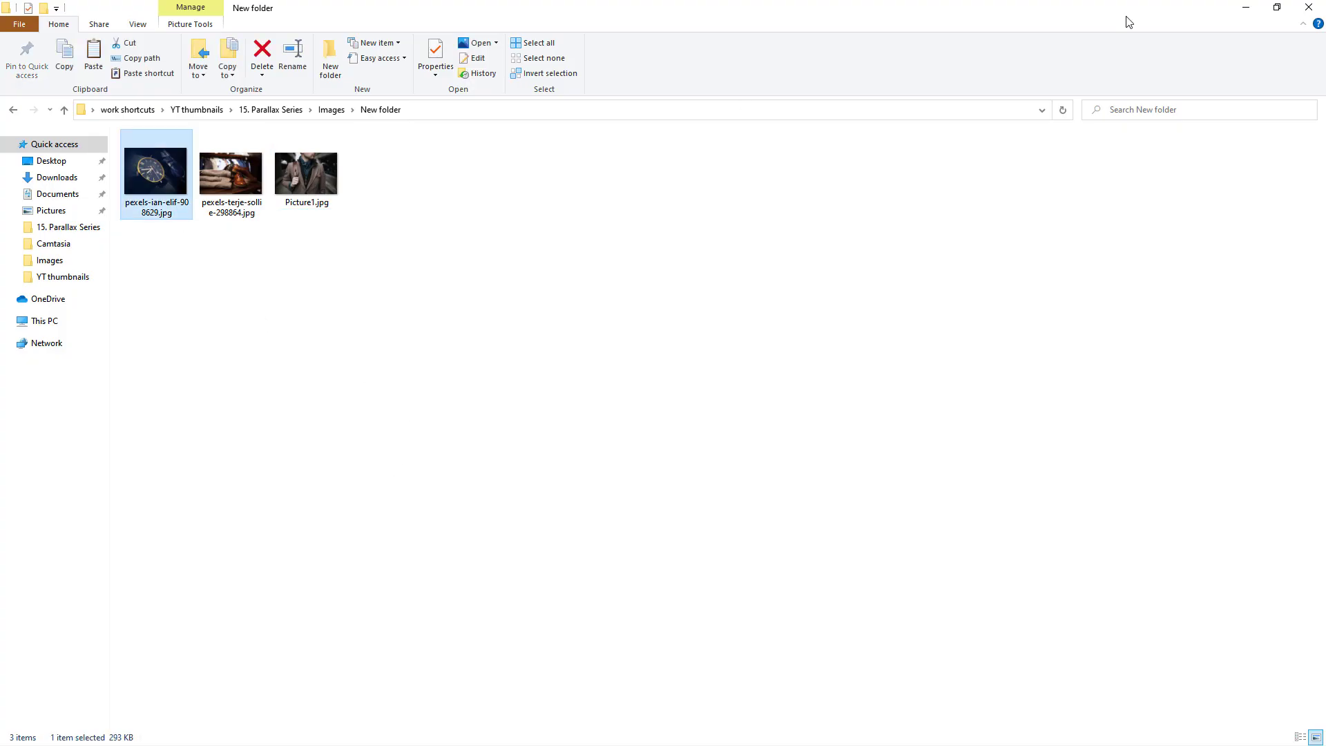
key(ctrl+c)
key(alt+Tab)
right_click(448, 365)
click(495, 399)
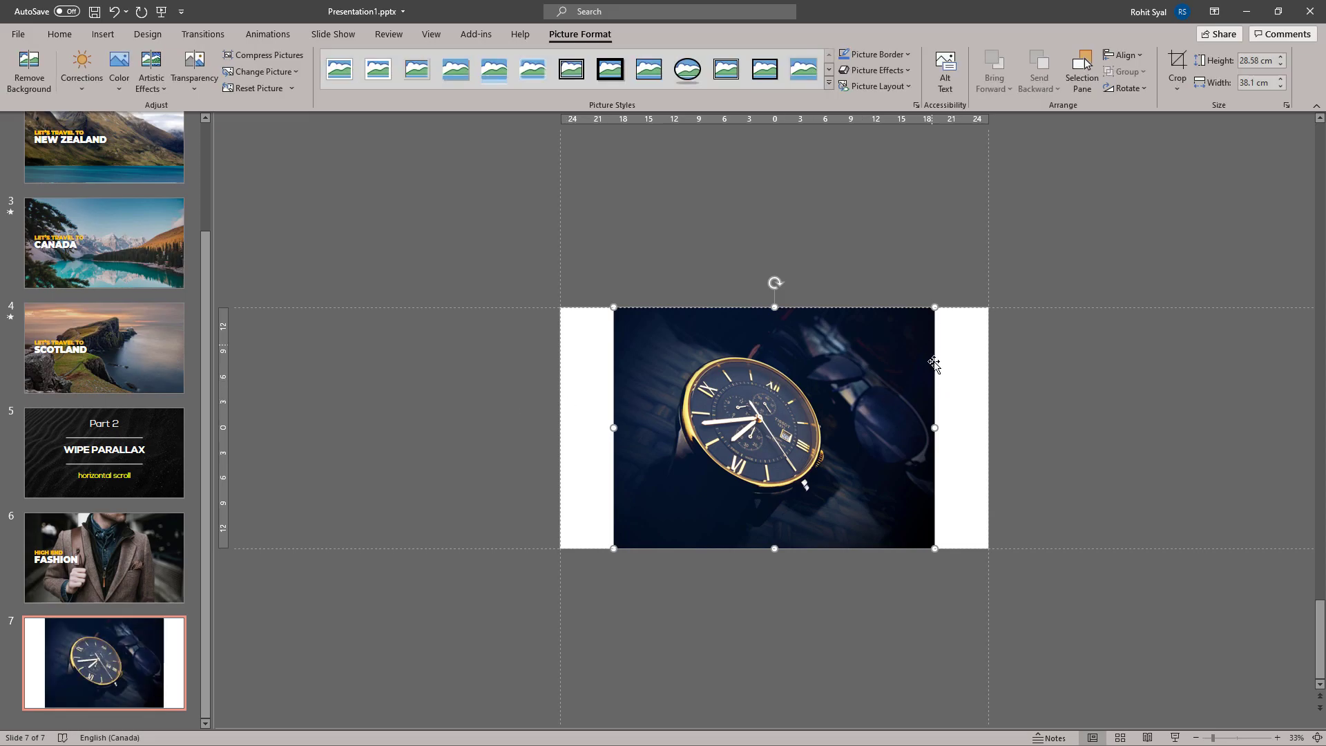
drag(1025, 243, 1126, 629)
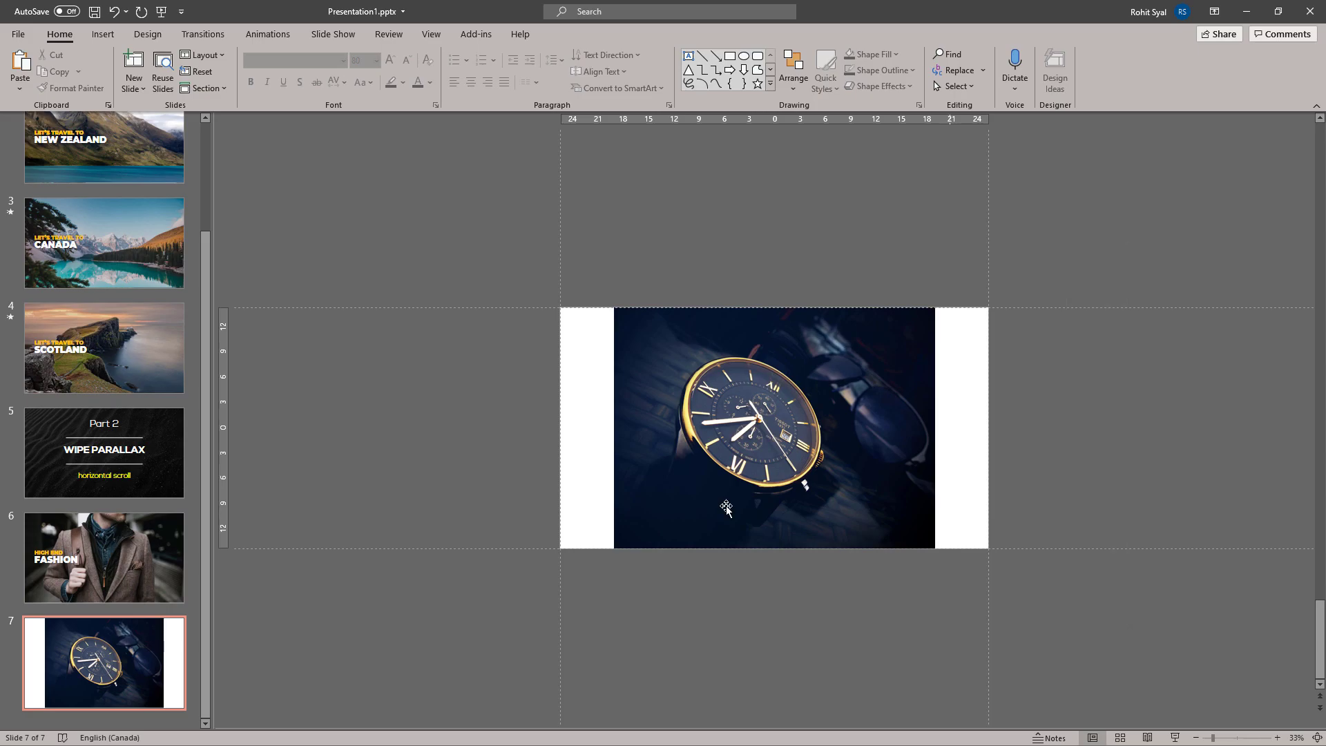
click(111, 364)
drag(491, 507, 1123, 654)
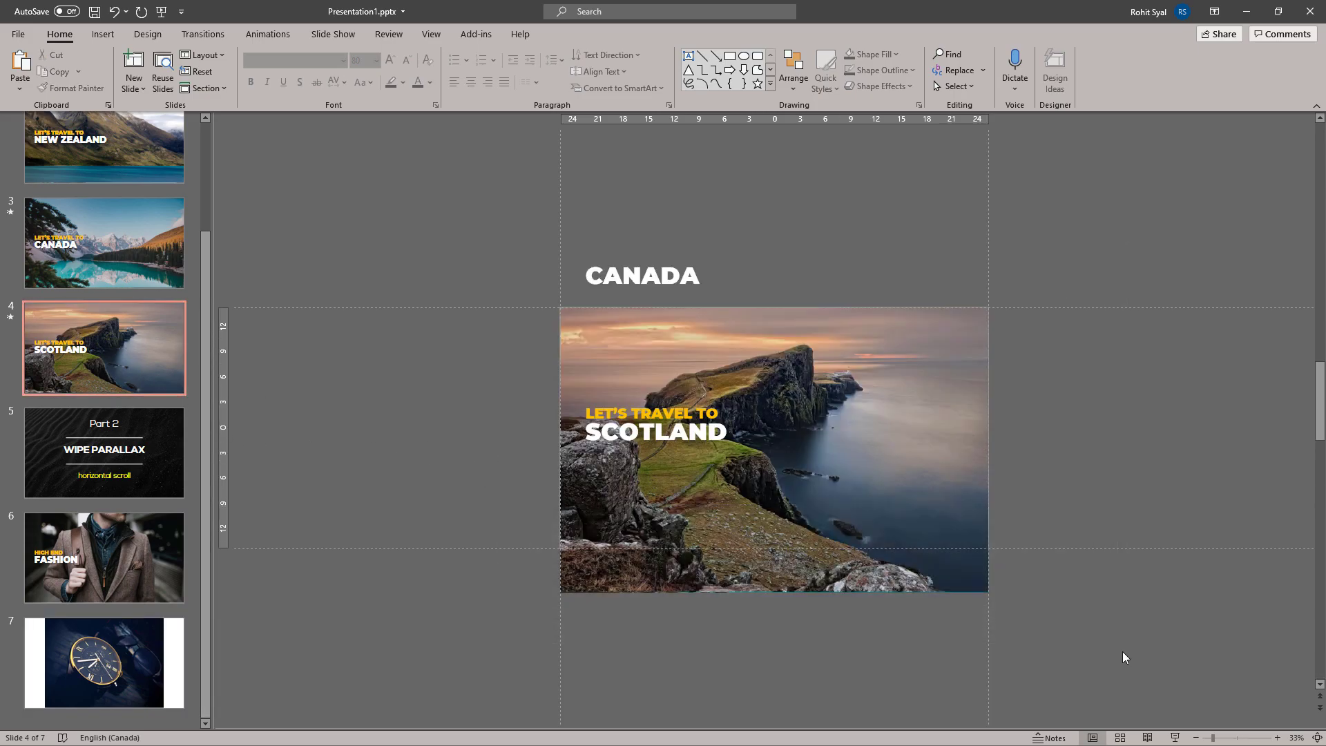
click(104, 661)
click(668, 420)
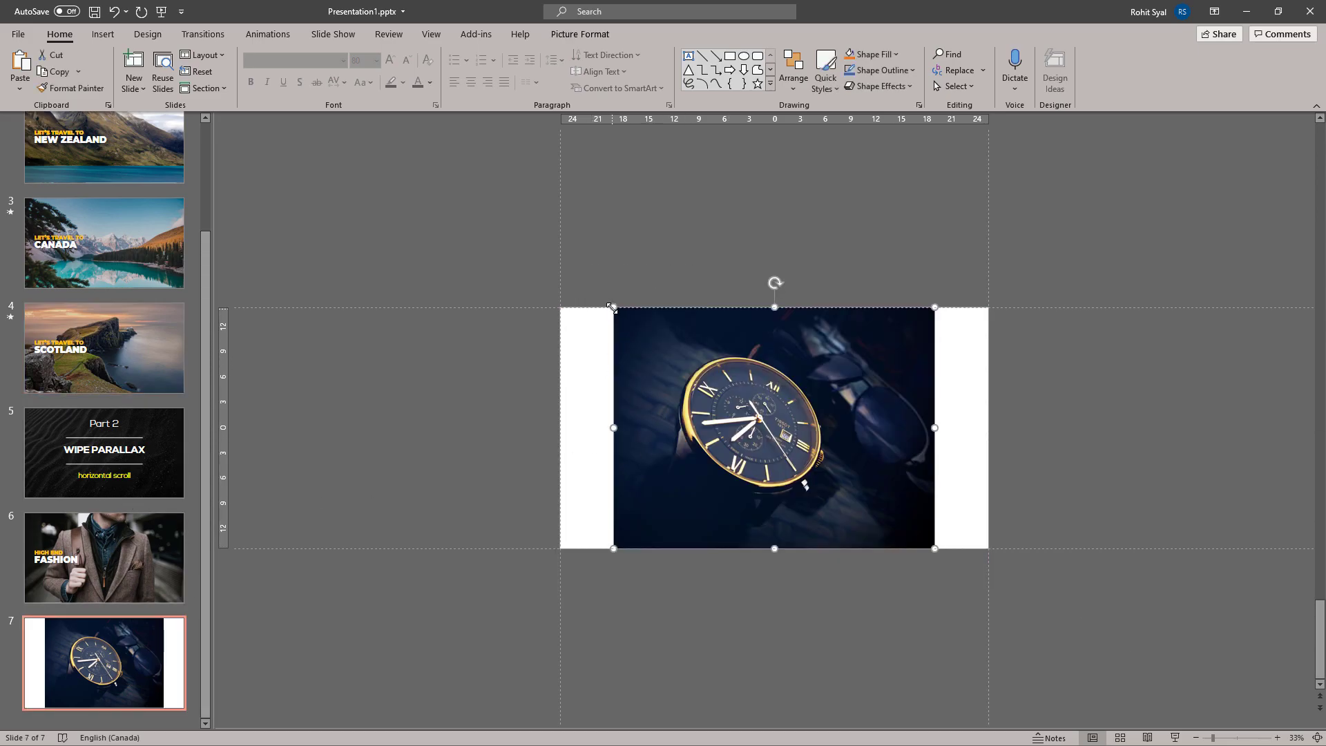
drag(612, 308, 559, 267)
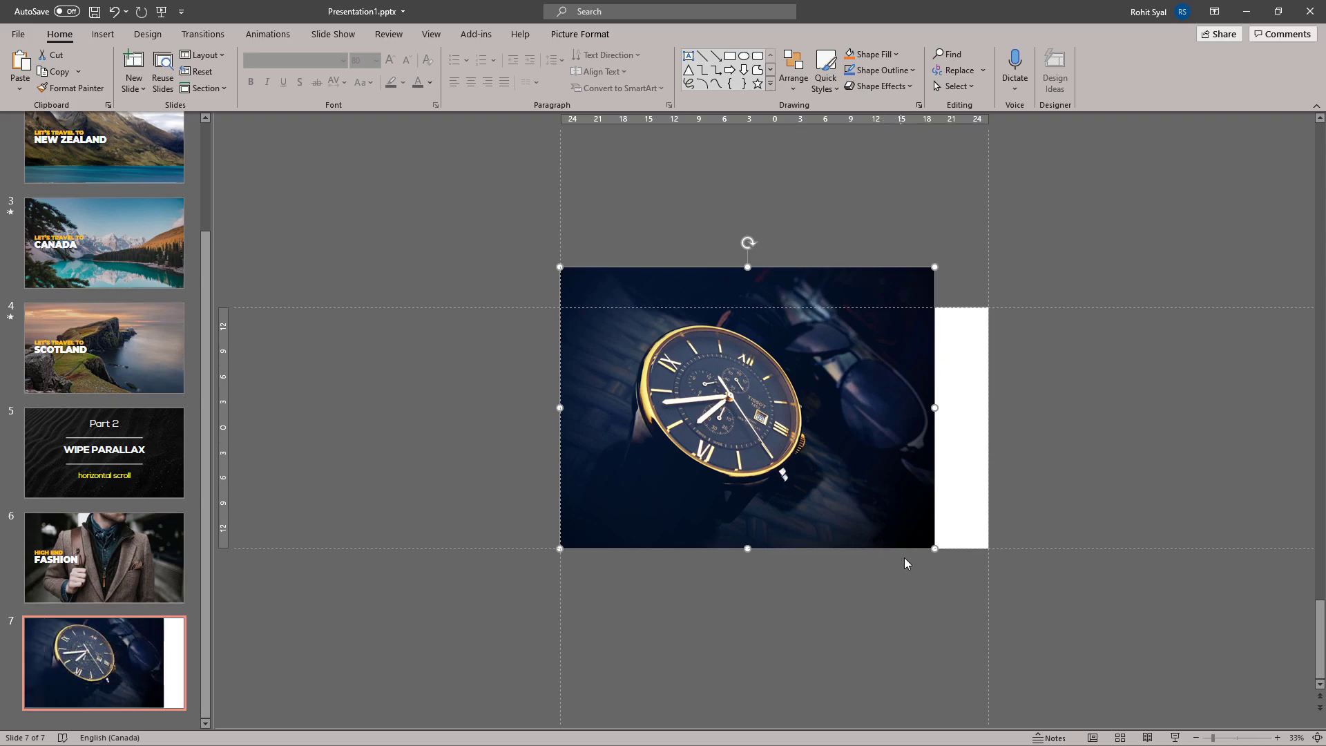
drag(935, 548, 1062, 625)
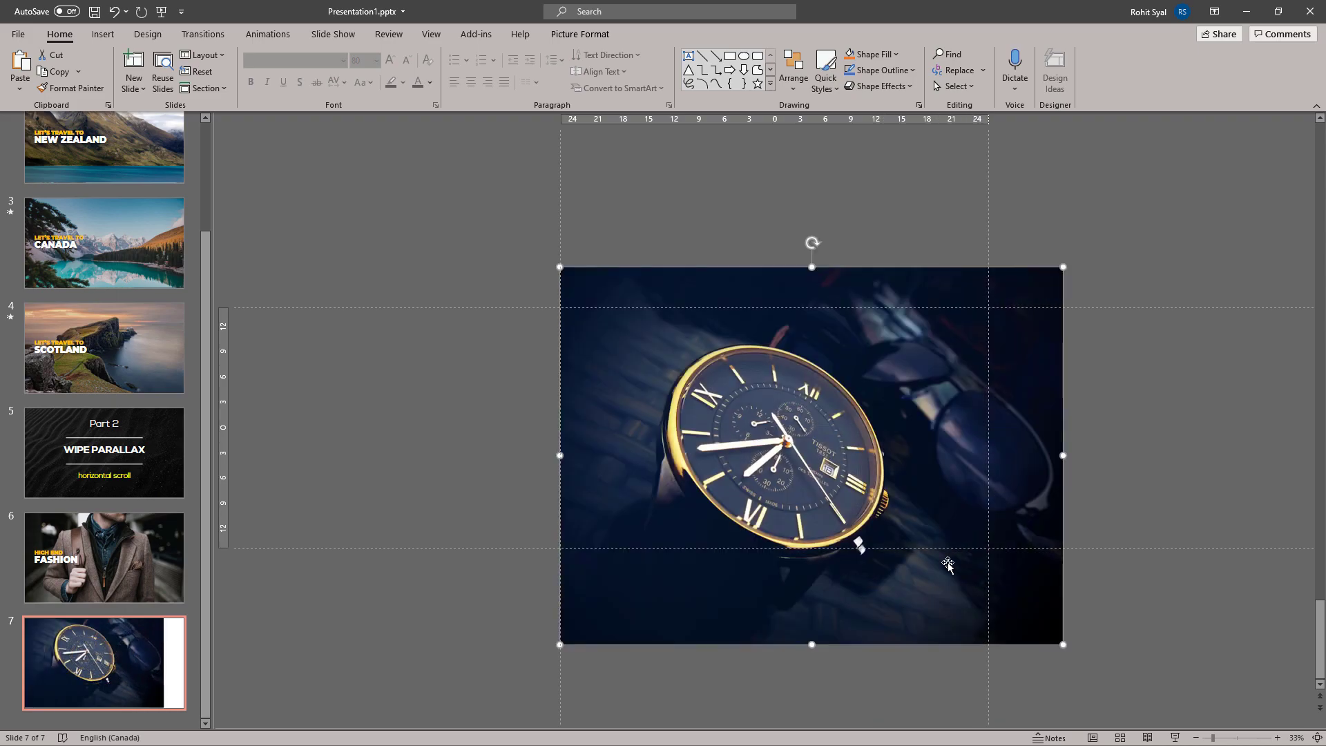
Step: Align the watch photo middle, crop its top and bottom to slide height, and apply a Corrections preset
double_click(822, 466)
click(1125, 55)
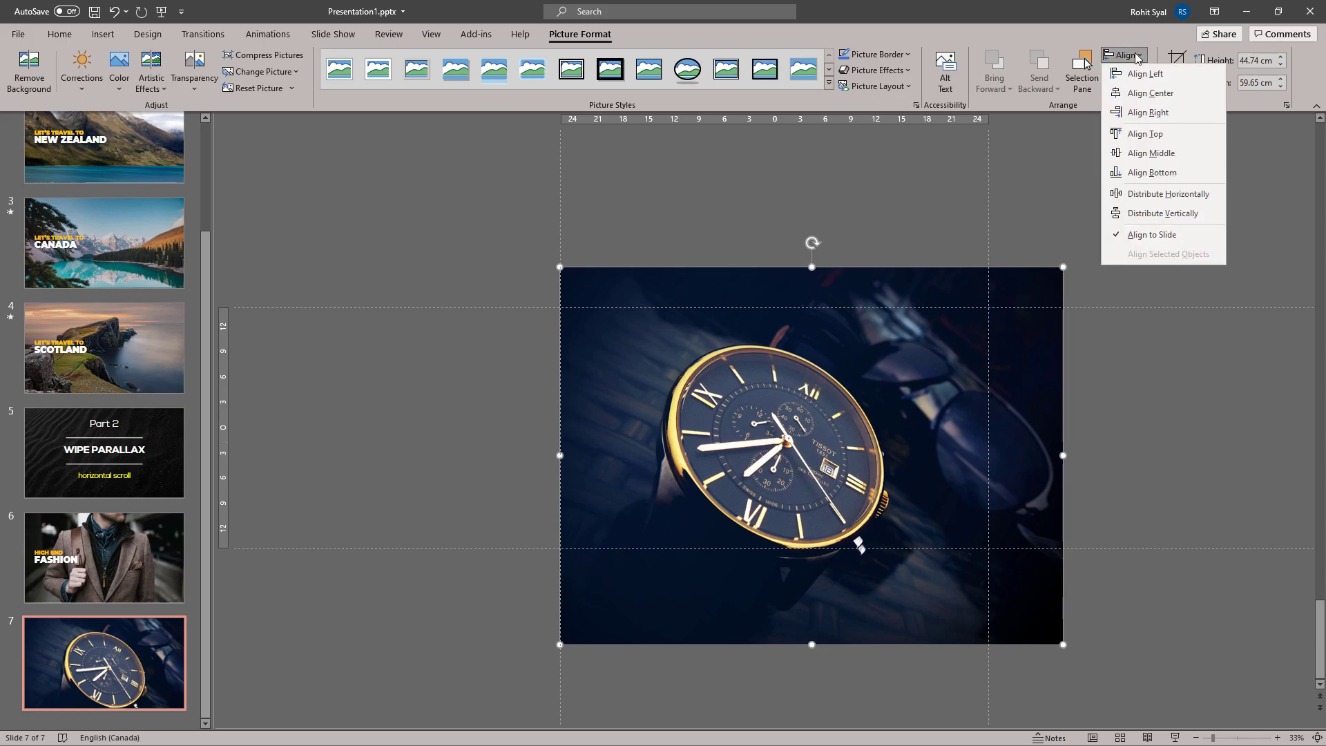
click(1133, 154)
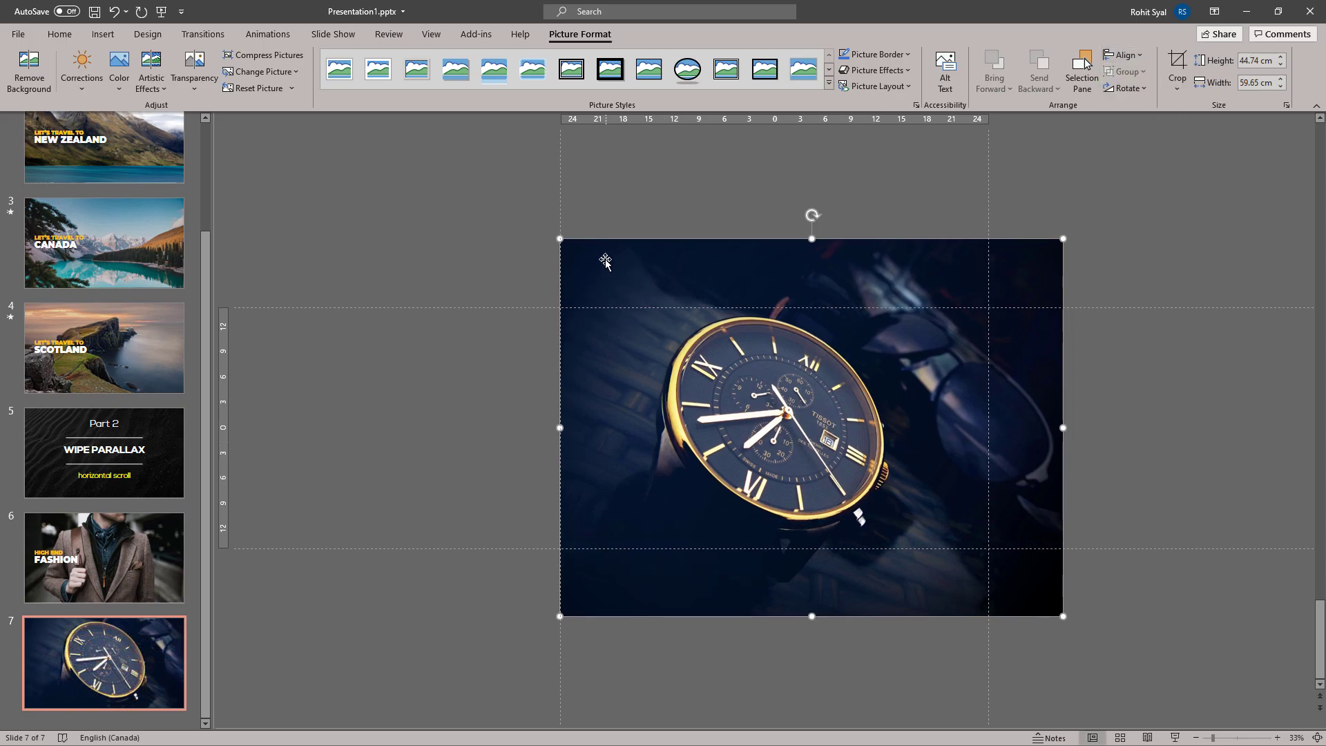
click(1177, 67)
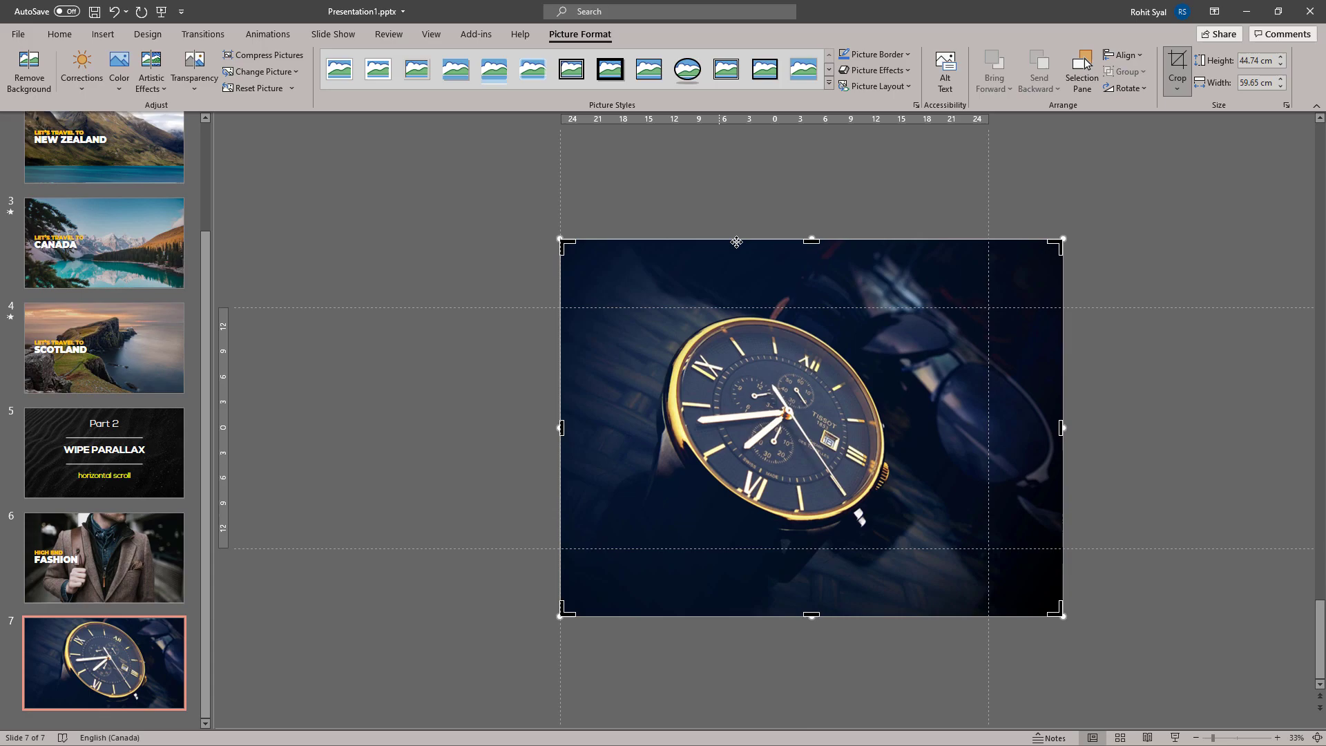
drag(806, 241, 778, 311)
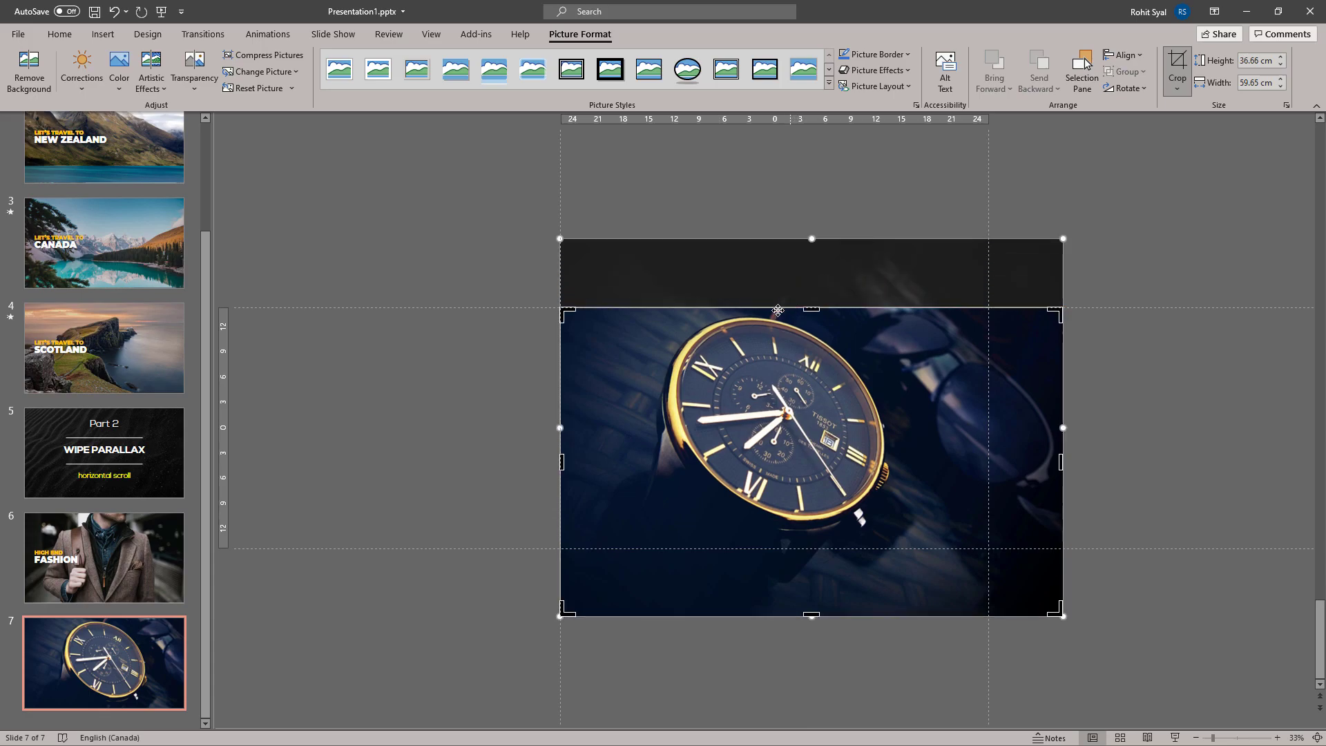
drag(811, 615, 811, 548)
click(438, 449)
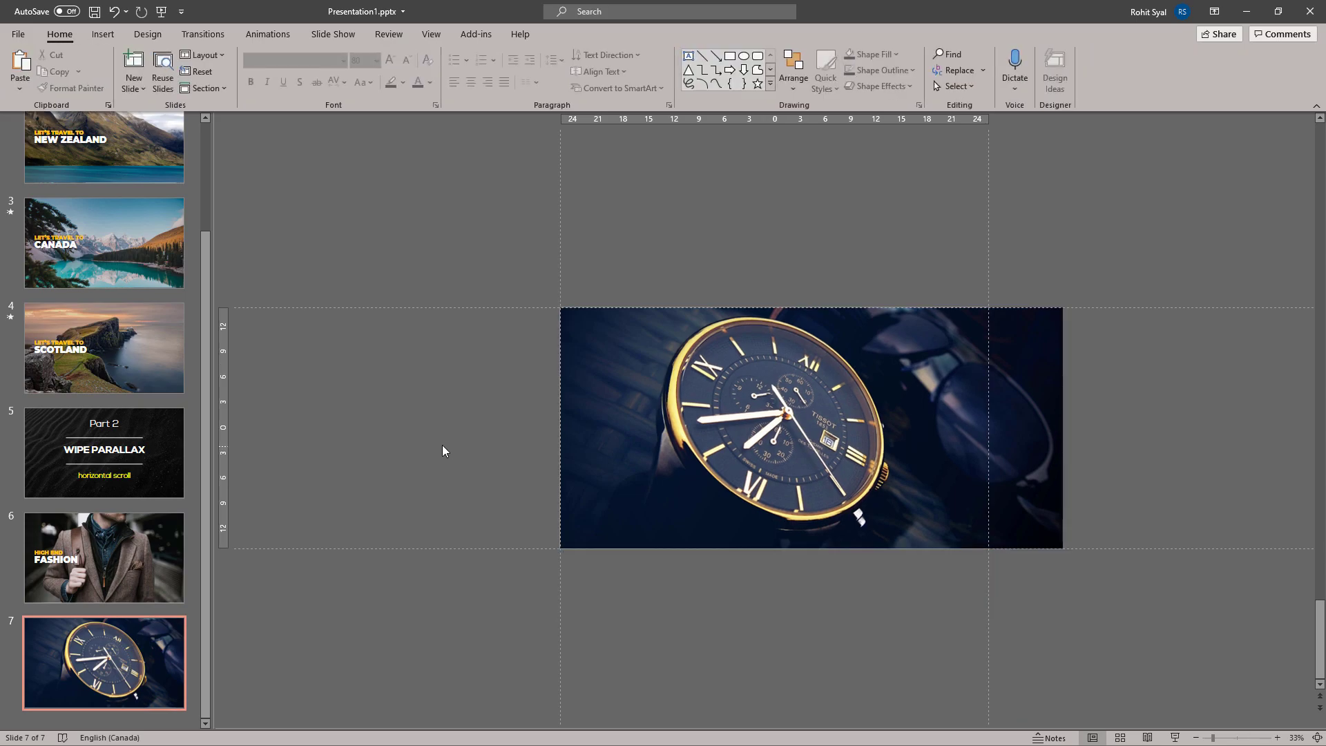
click(622, 439)
click(81, 67)
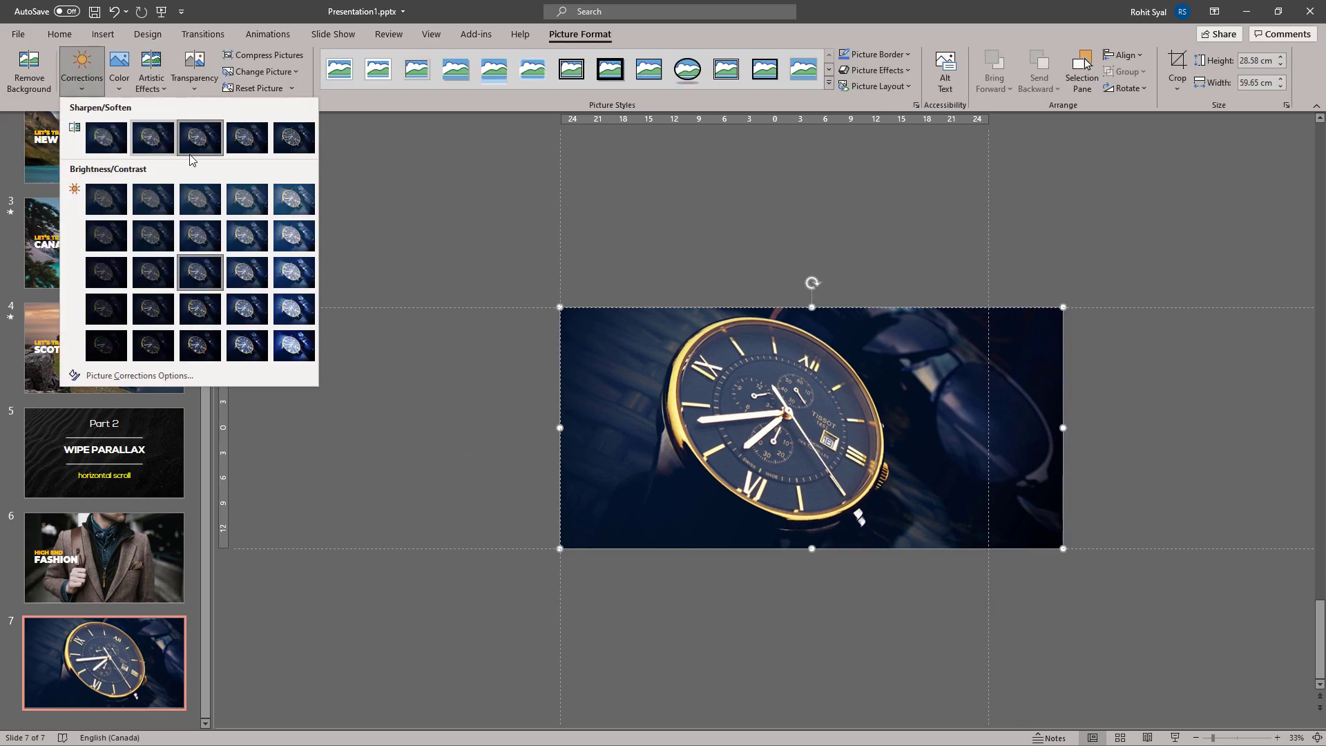
click(159, 271)
Step: Copy the HIGH END FASHION title from slide 6 onto slide 7 and retype it as WATCHES
key(Page_Up)
key(Tab)
key(ctrl+c)
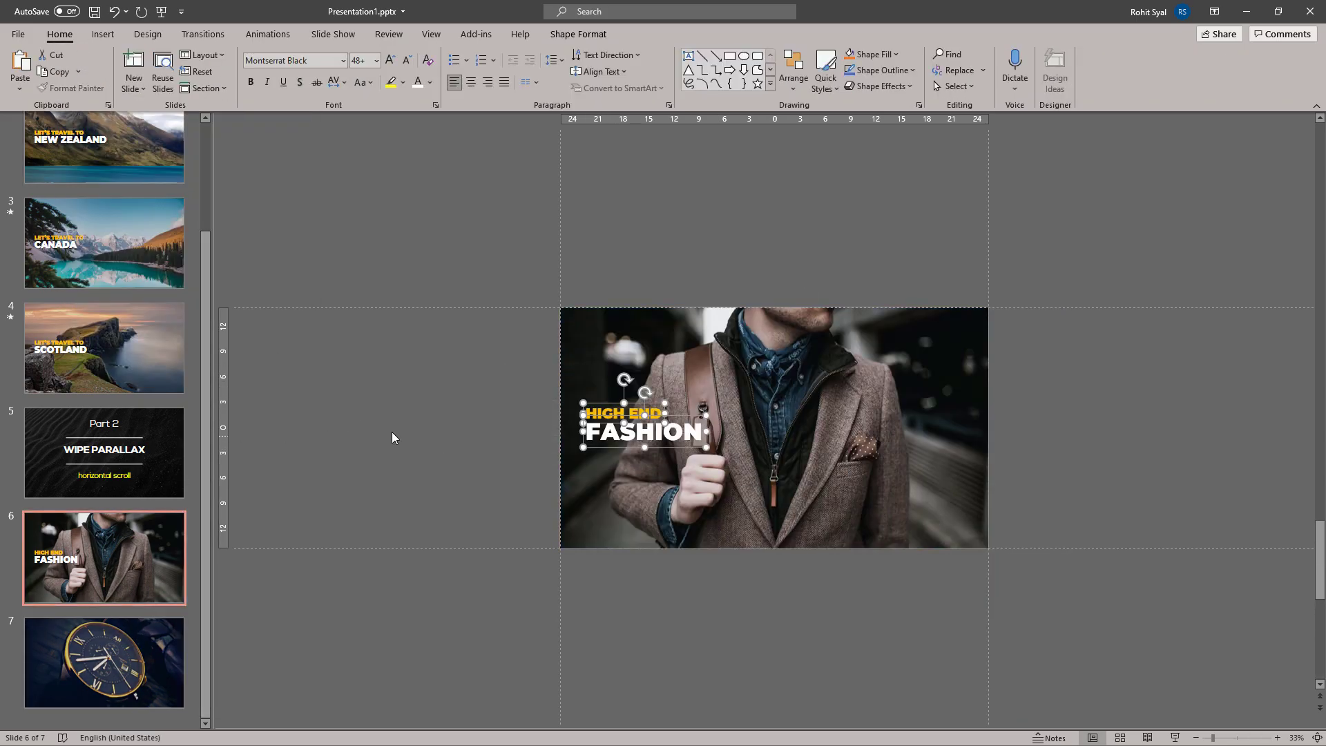
key(Page_Down)
key(ctrl+v)
text(WATCHES)
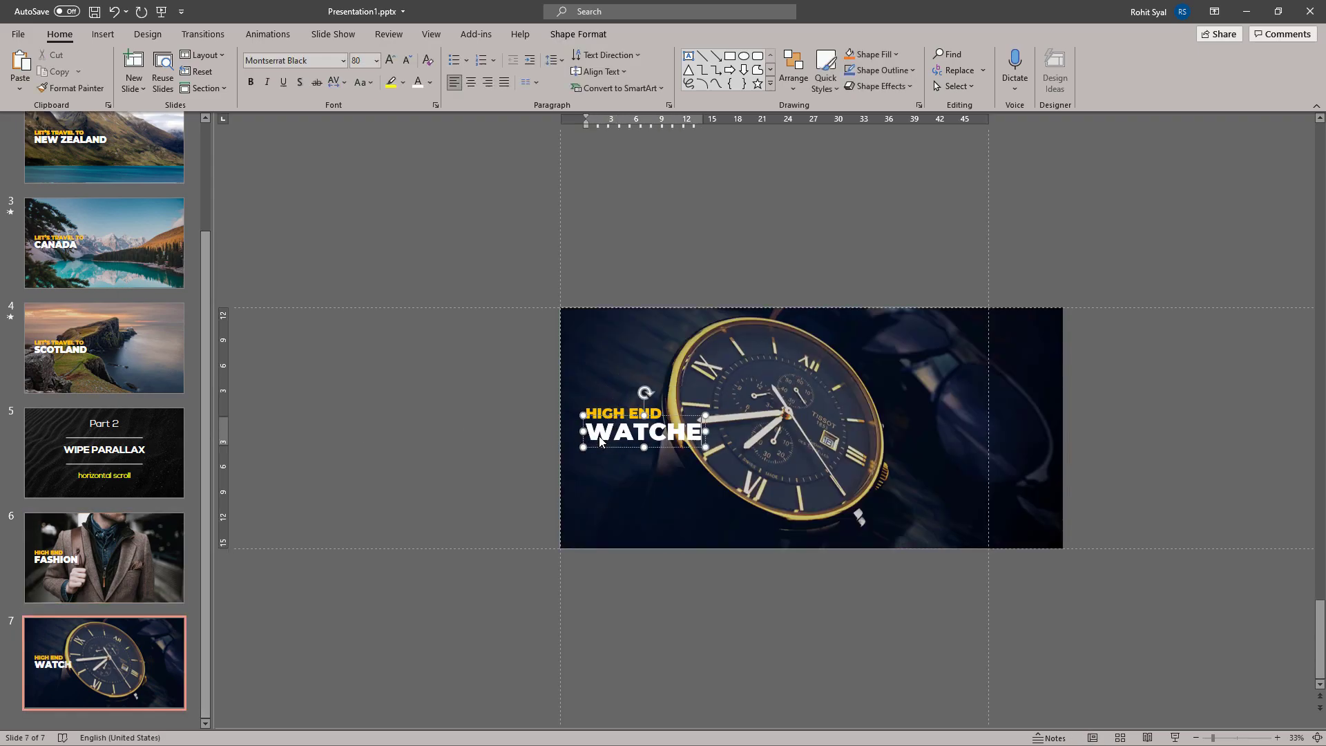
click(487, 402)
Step: Add a blank slide 8 and paste the folded clothes and brogues photo onto it
right_click(128, 708)
click(161, 670)
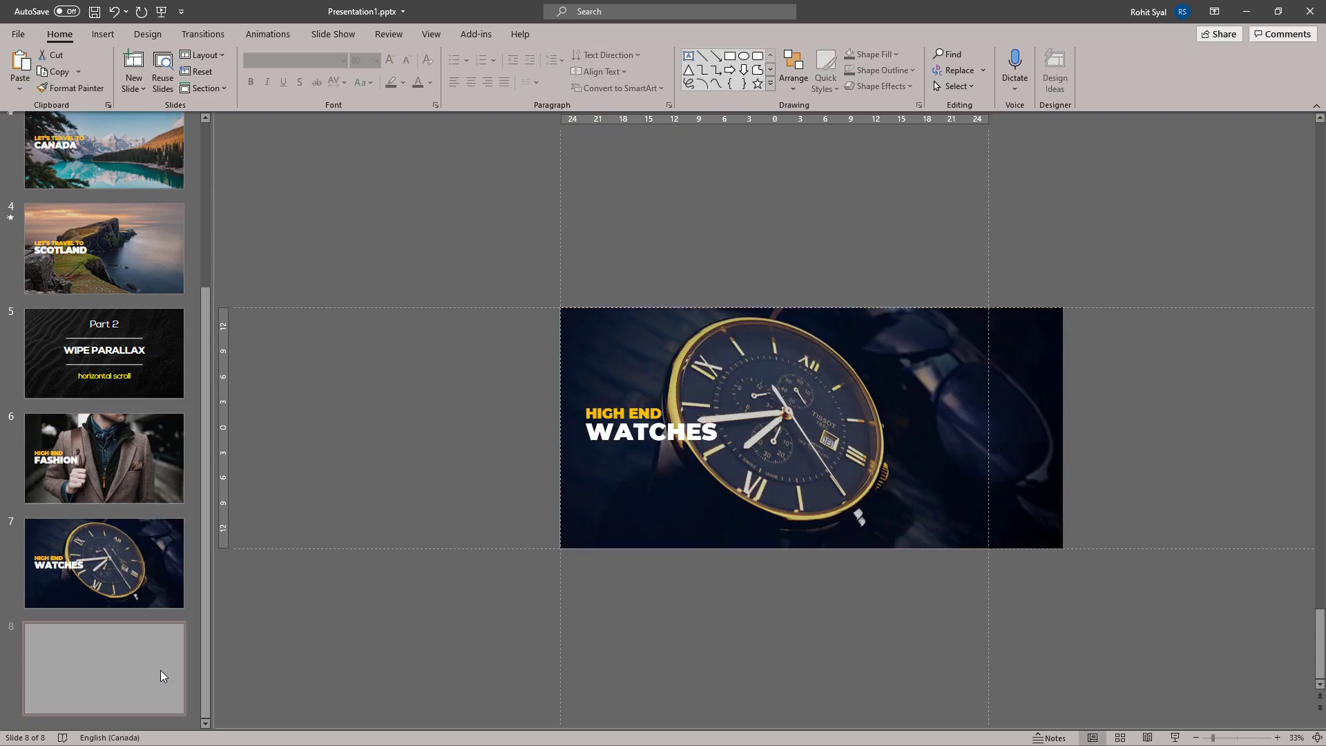
key(alt+Tab)
key(ctrl+c)
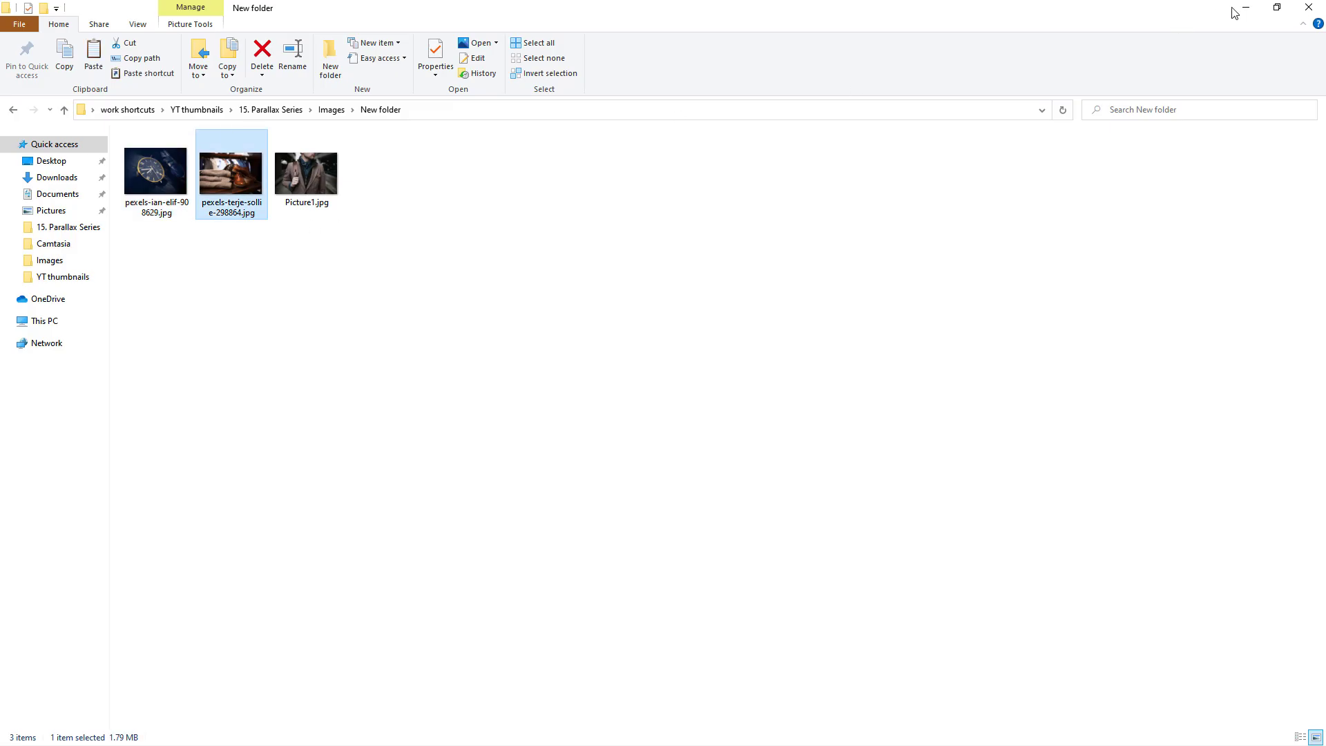
key(alt+Tab)
right_click(468, 344)
click(501, 375)
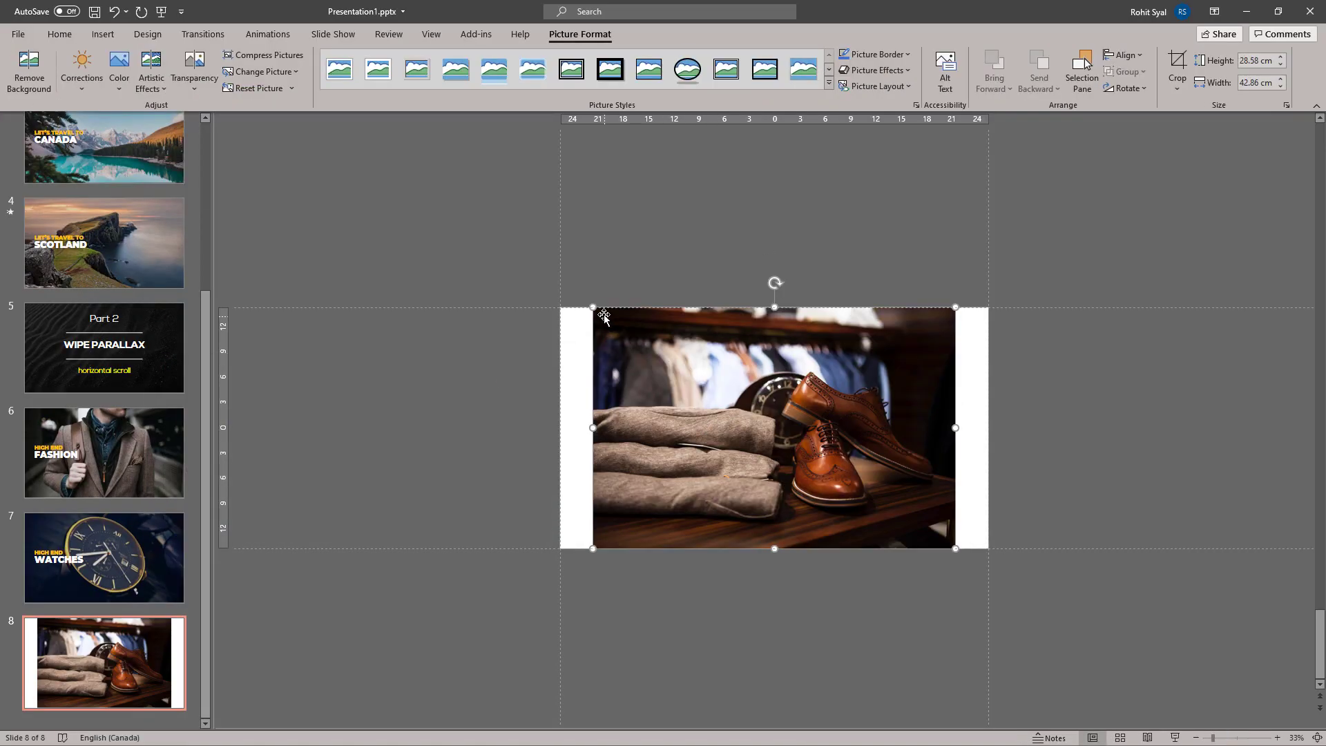
Step: Enlarge the photo with its left side on the slide edge, overhanging the right edge
drag(594, 306, 559, 284)
drag(956, 548, 1056, 593)
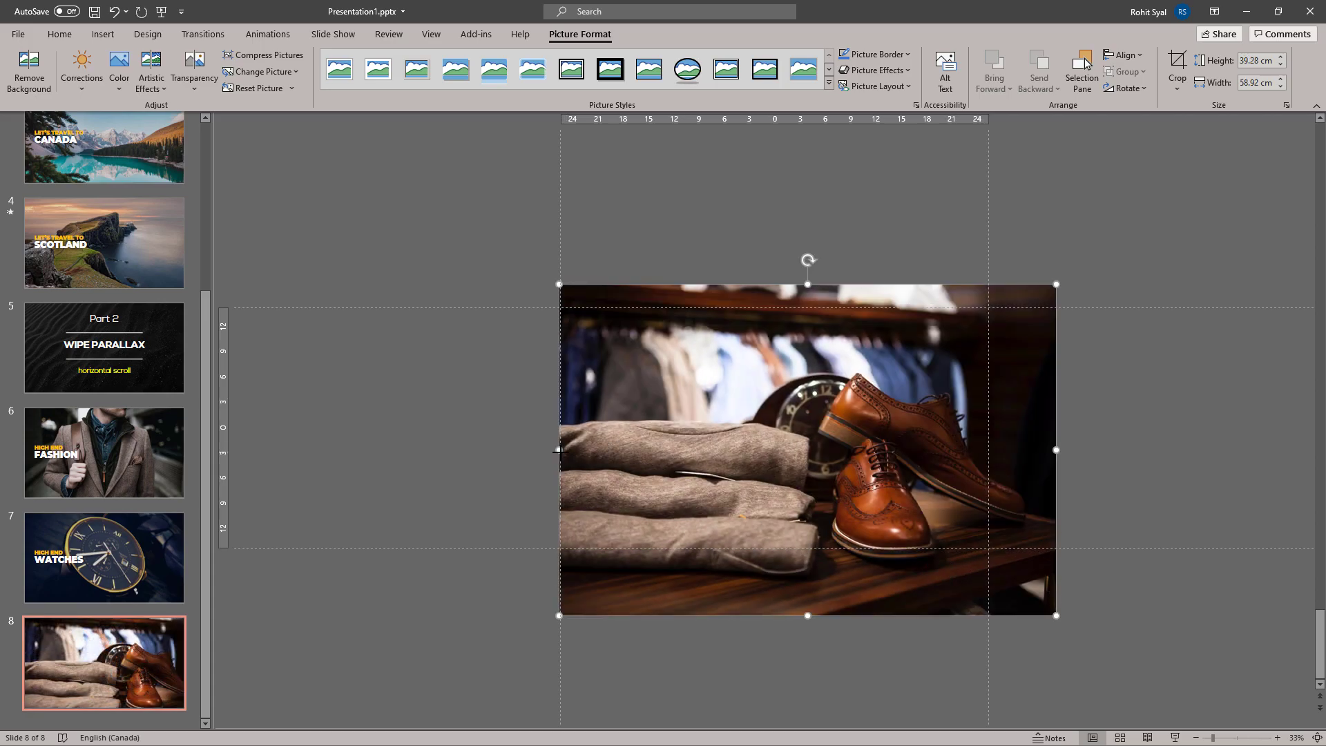
mouse_move(558, 451)
mouse_down()
mouse_move(607, 444)
mouse_move(560, 450)
mouse_up()
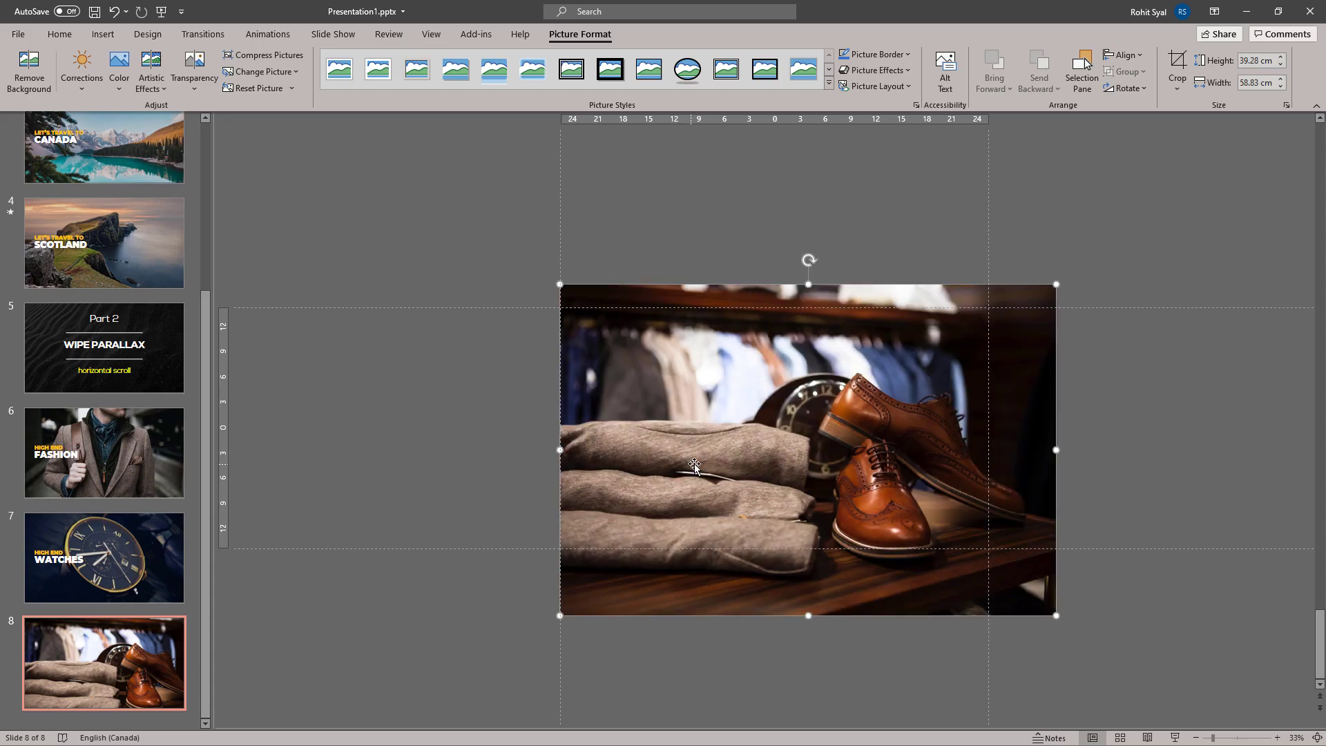
mouse_move(700, 459)
mouse_down()
mouse_move(699, 427)
mouse_move(698, 439)
mouse_up()
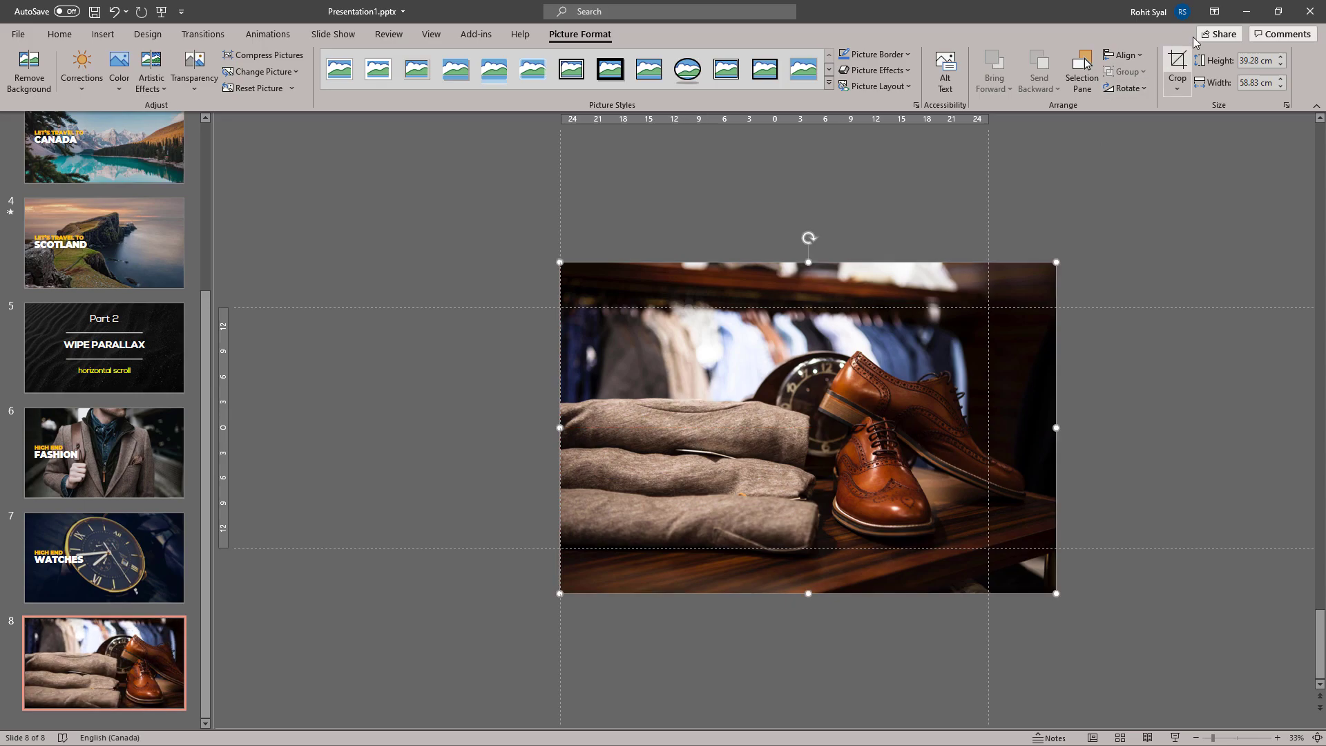
Step: Crop the photo's top and bottom to match the slide's height
click(1176, 67)
drag(802, 263, 787, 308)
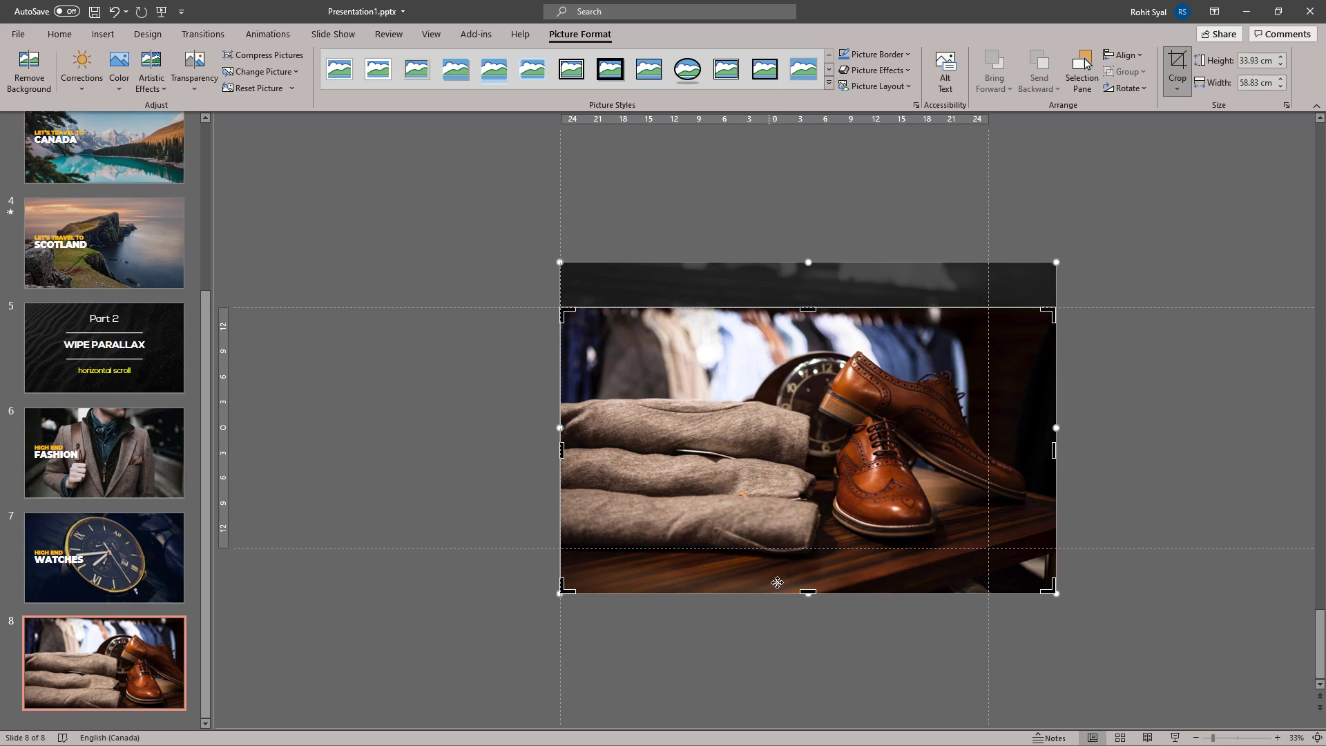
drag(809, 590, 808, 549)
click(500, 439)
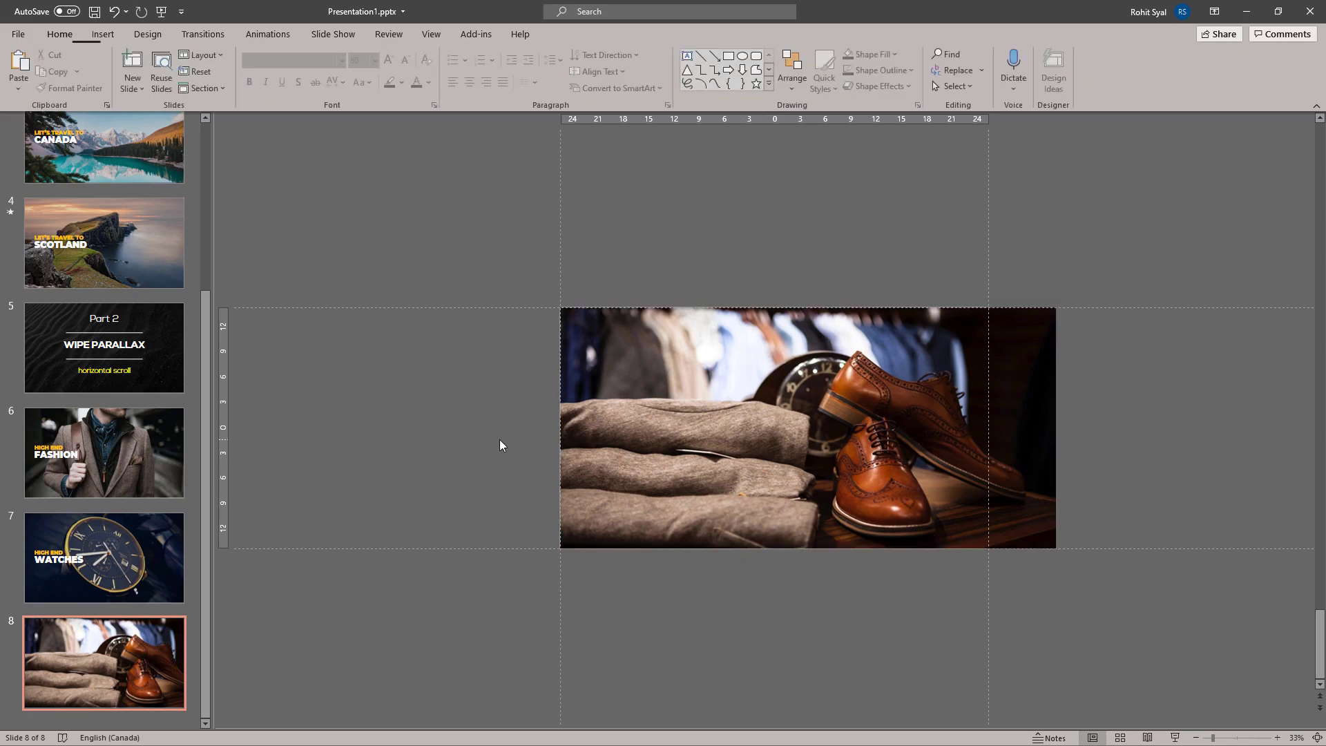
scroll(438, 456, up, 1)
Step: Copy the HIGH END and WATCHES titles from slide 7 onto slide 8
drag(478, 375, 761, 473)
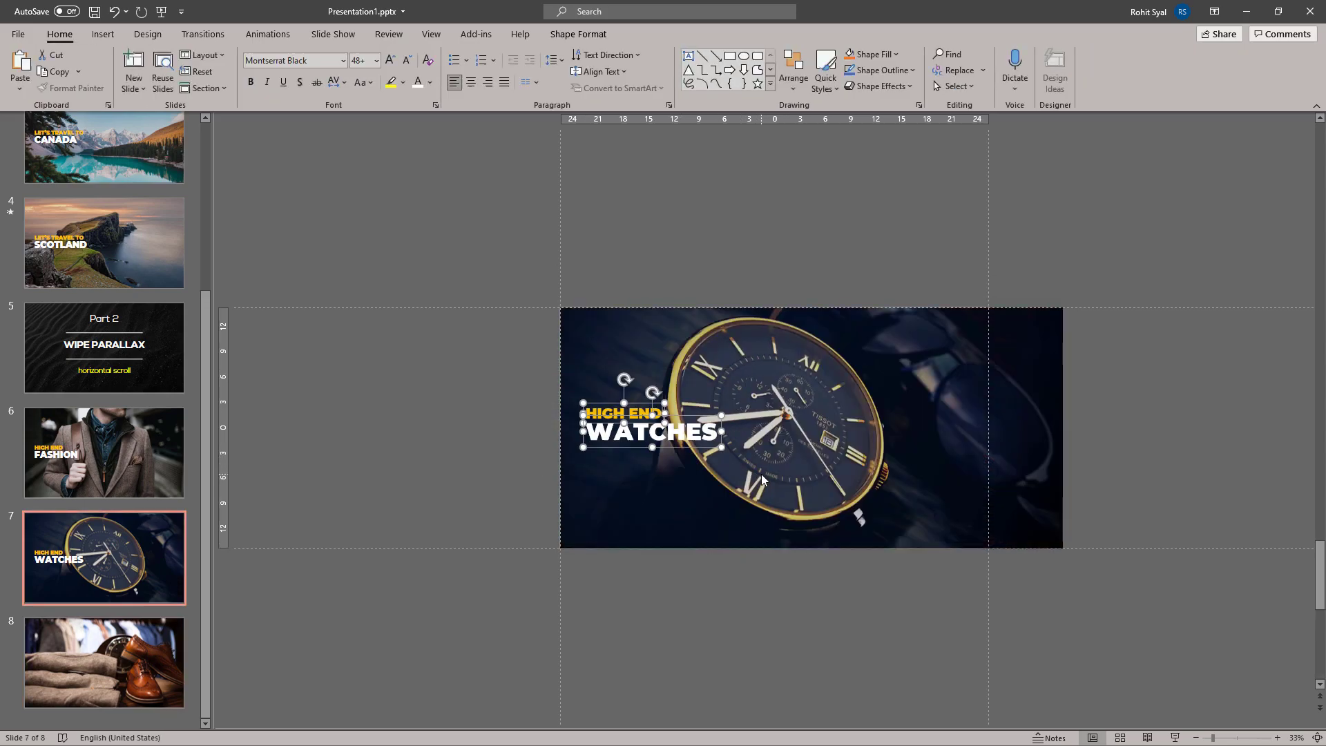
scroll(416, 440, down, 1)
key(ctrl+v)
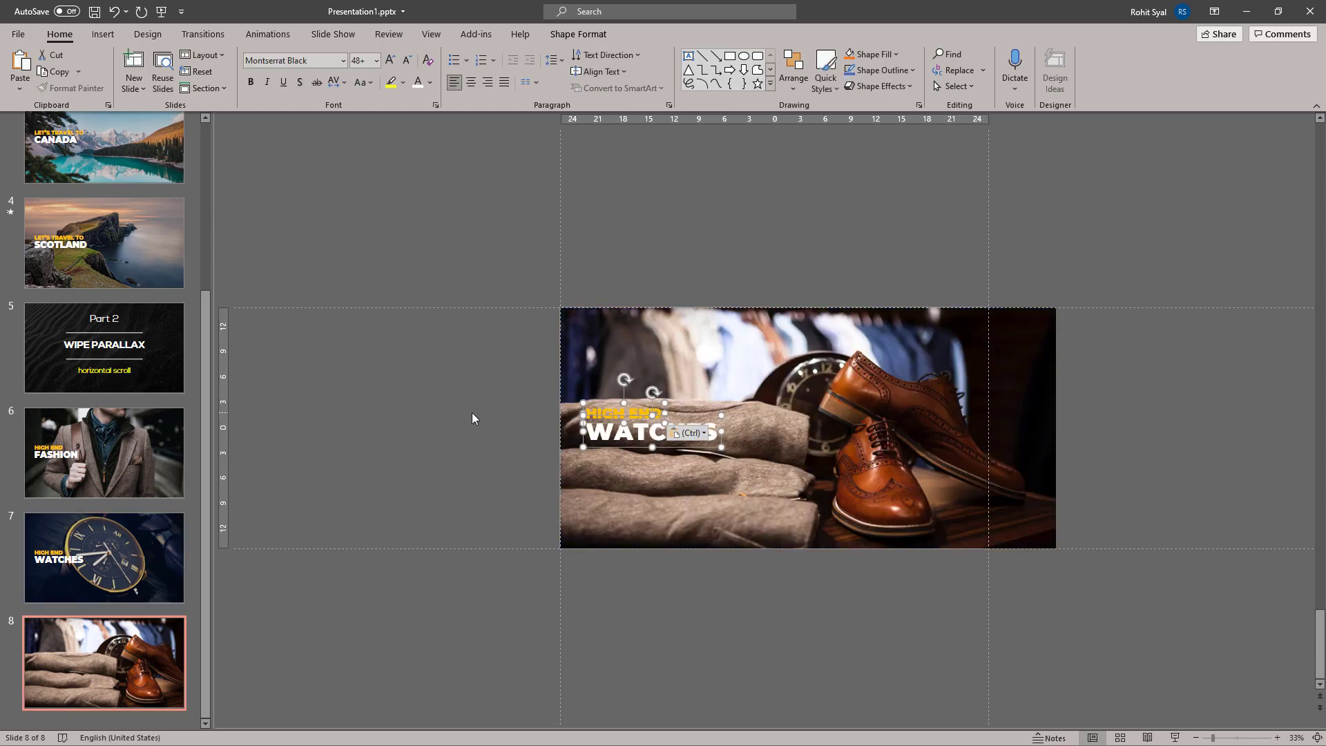
Step: Darken slide 8's background photo with a Corrections brightness preset
click(656, 516)
click(581, 34)
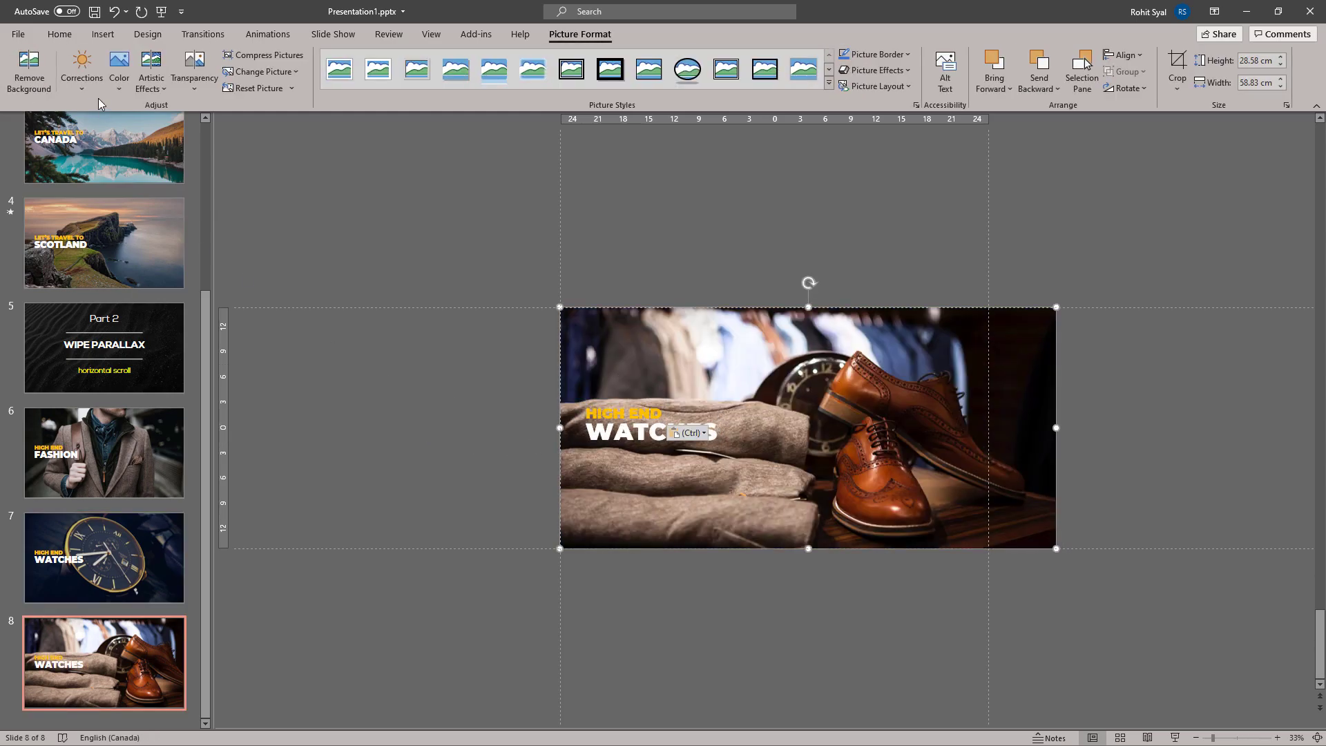
click(82, 70)
click(155, 263)
click(384, 370)
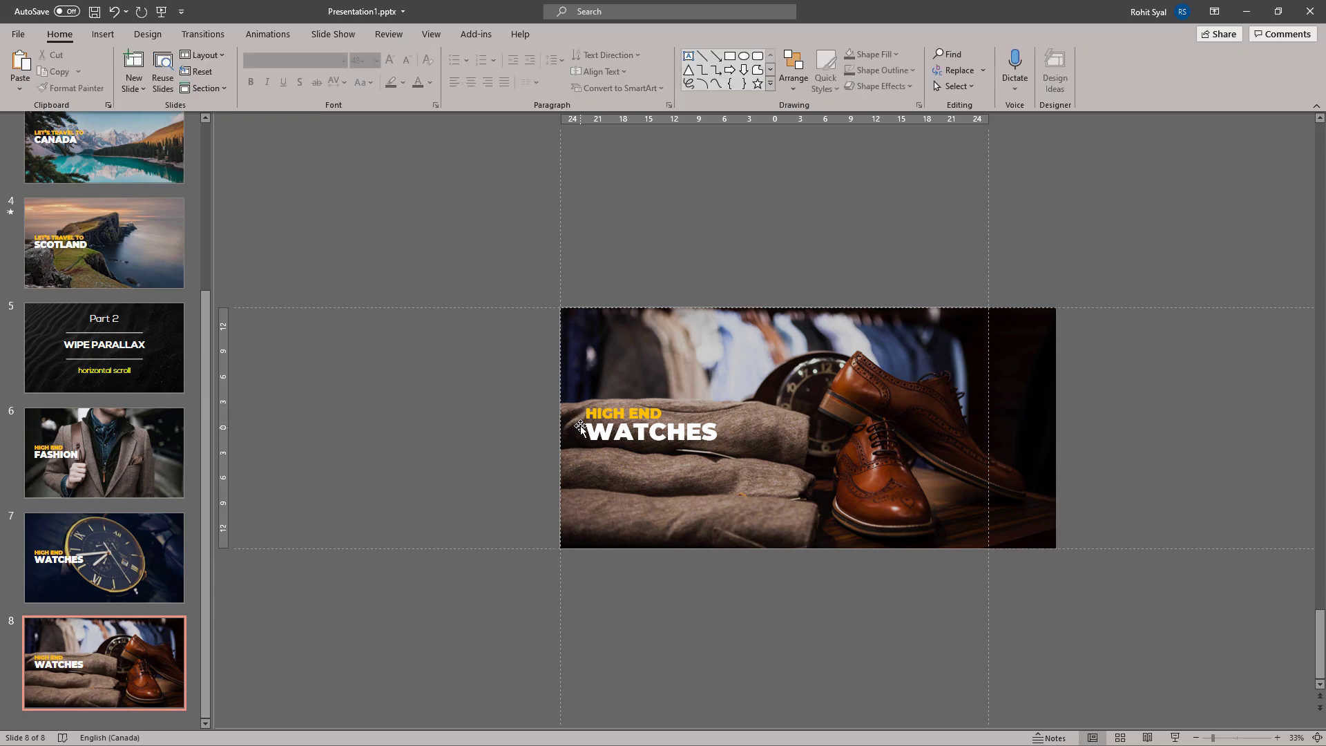
Step: Retype WATCHES as ACCESSORIES, fixing the missing S in the spelling
click(622, 432)
text(ACCESORIES)
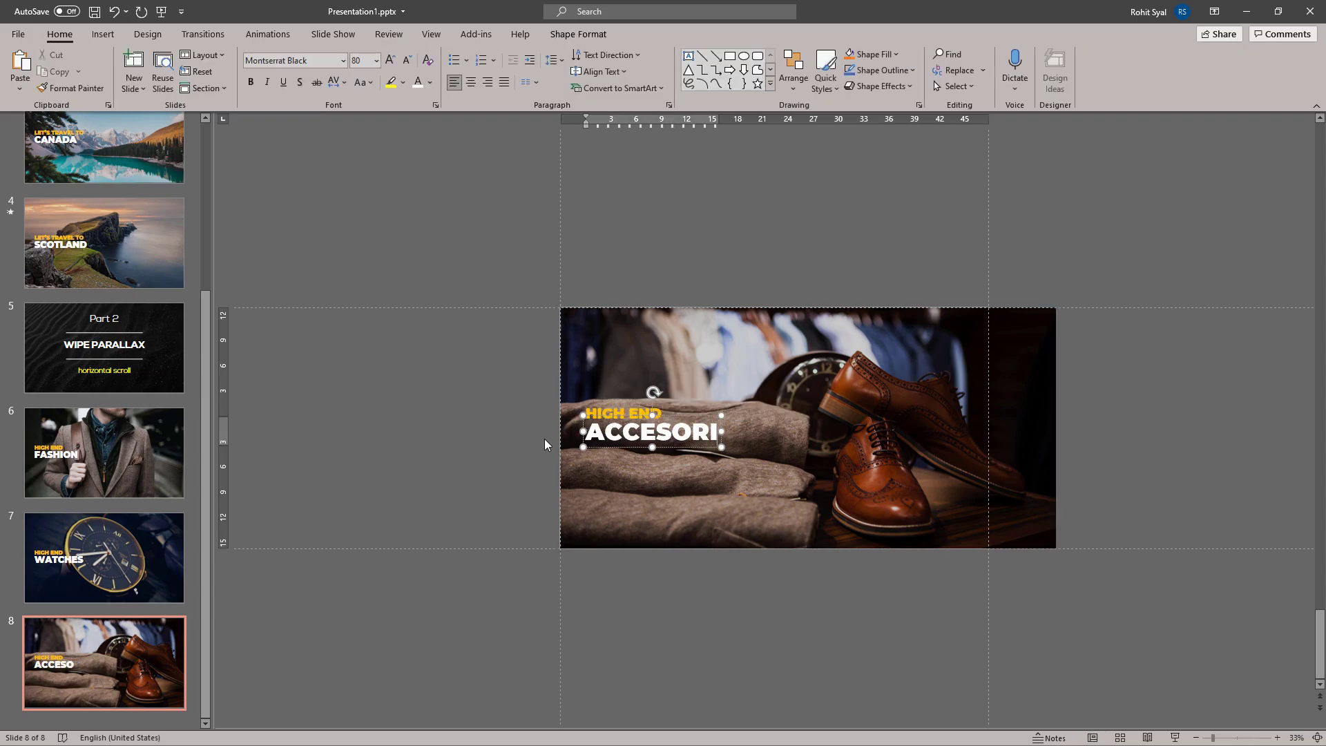
click(455, 429)
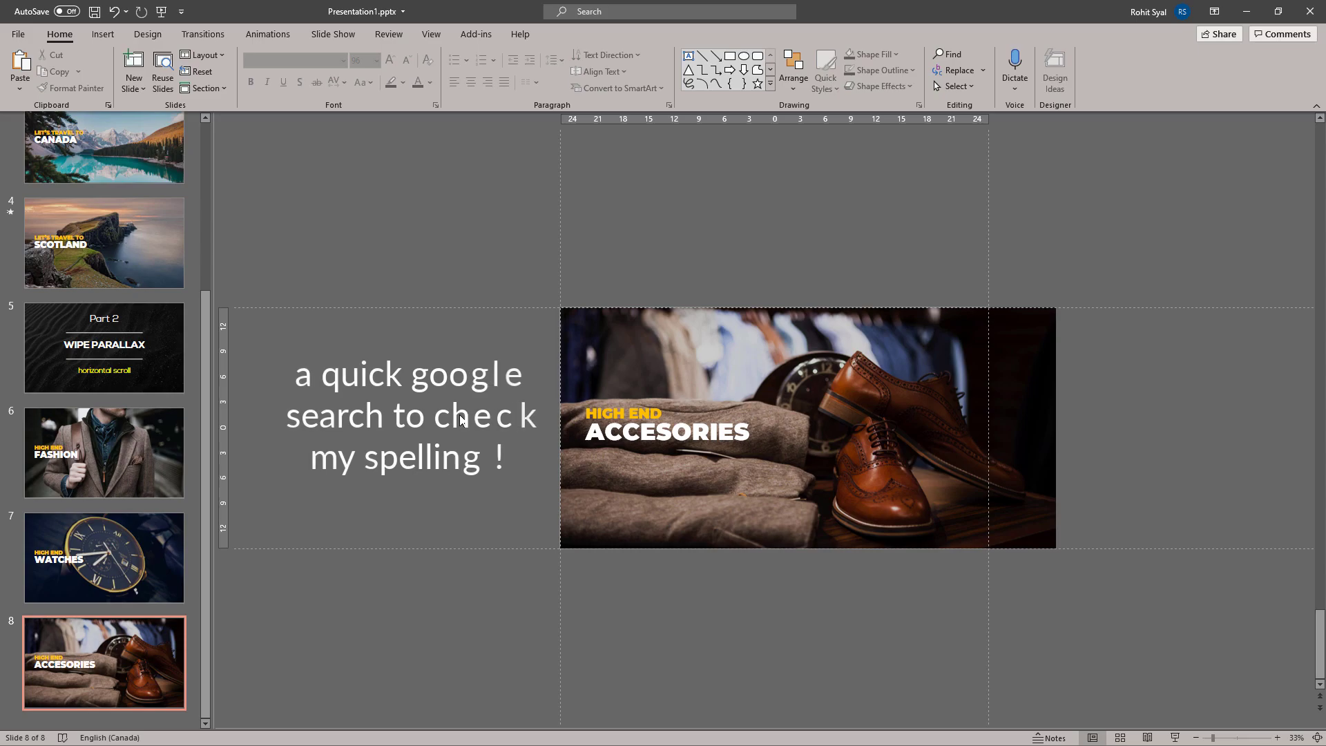
click(667, 434)
text(S)
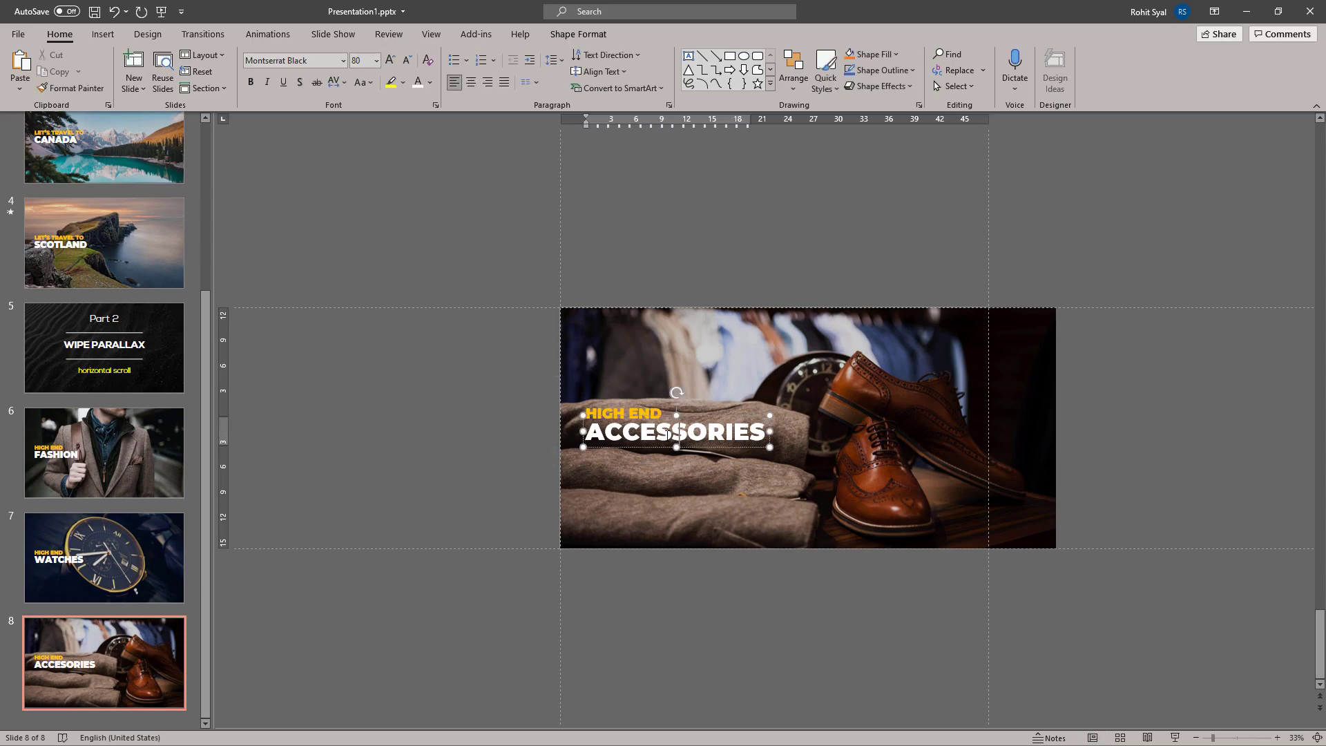
click(543, 431)
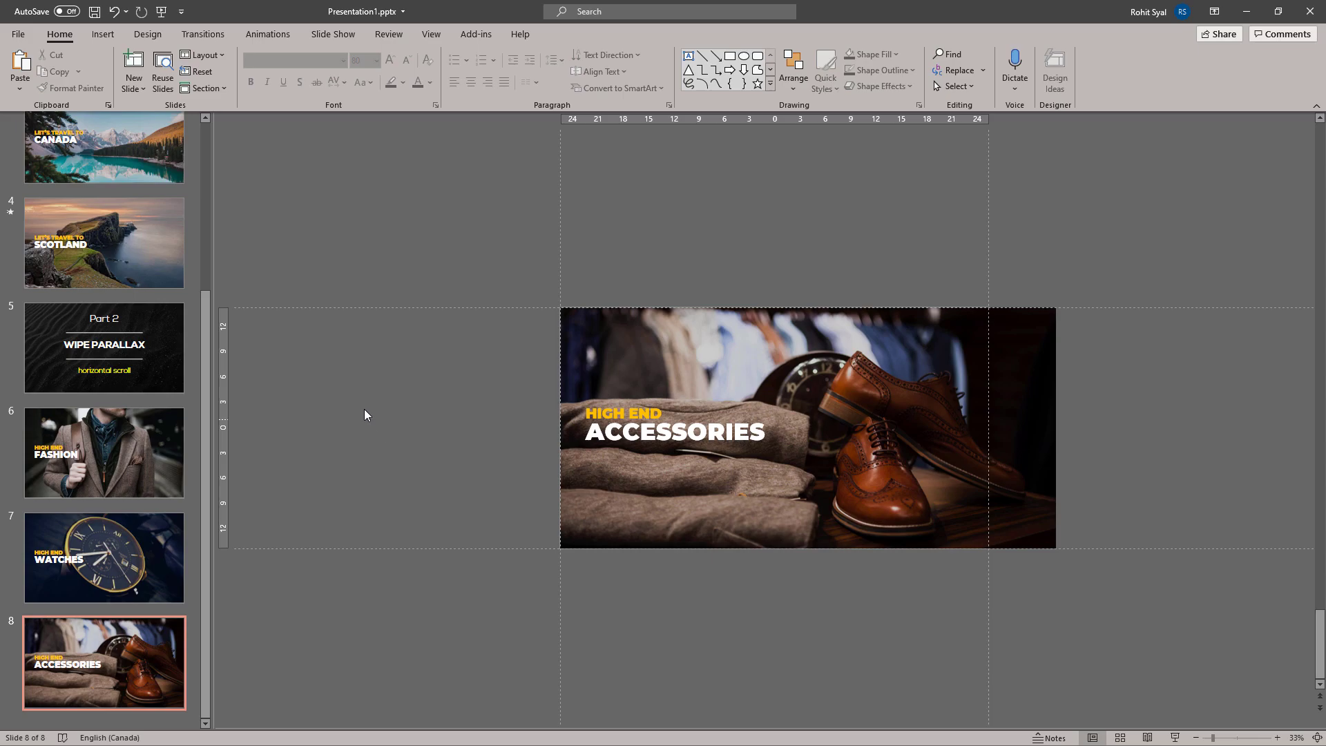
Step: Paste the watch photo and WATCHES title onto the Fashion slide, nudging WATCHES past the right edge
click(110, 541)
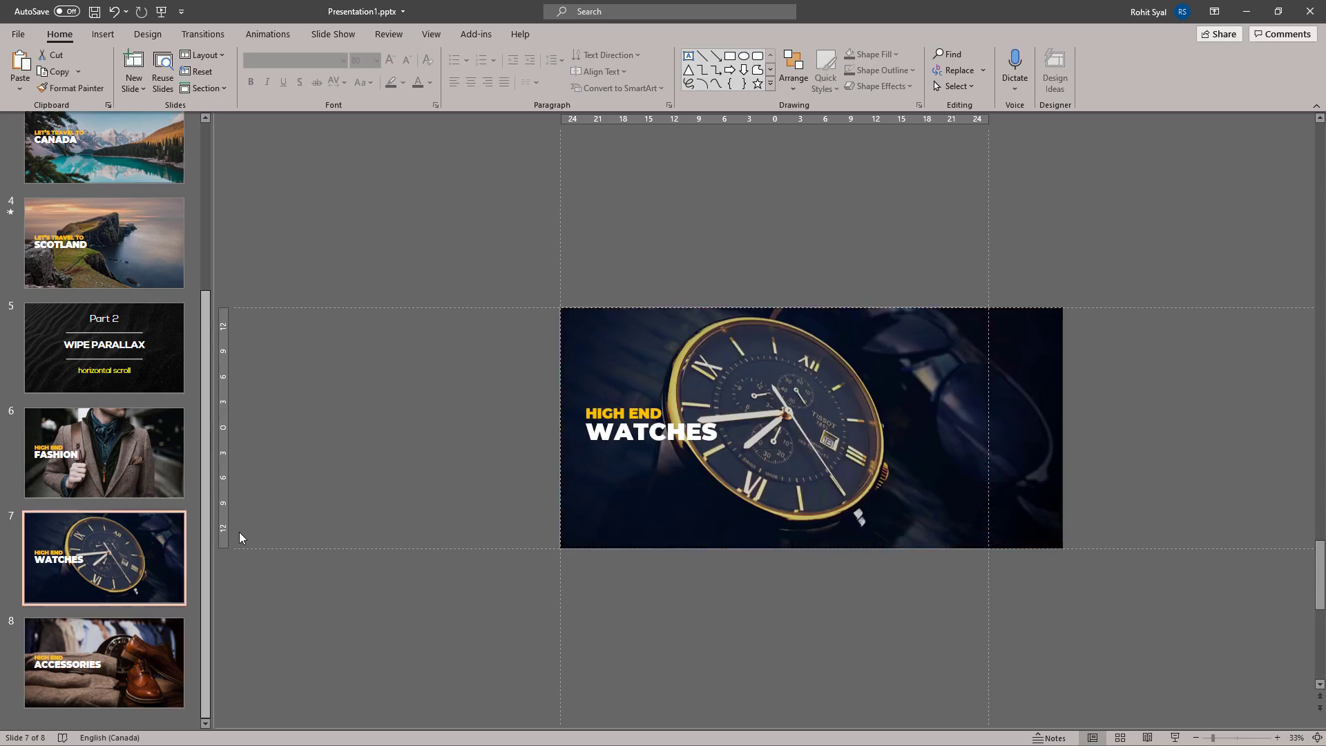
drag(477, 239, 1163, 637)
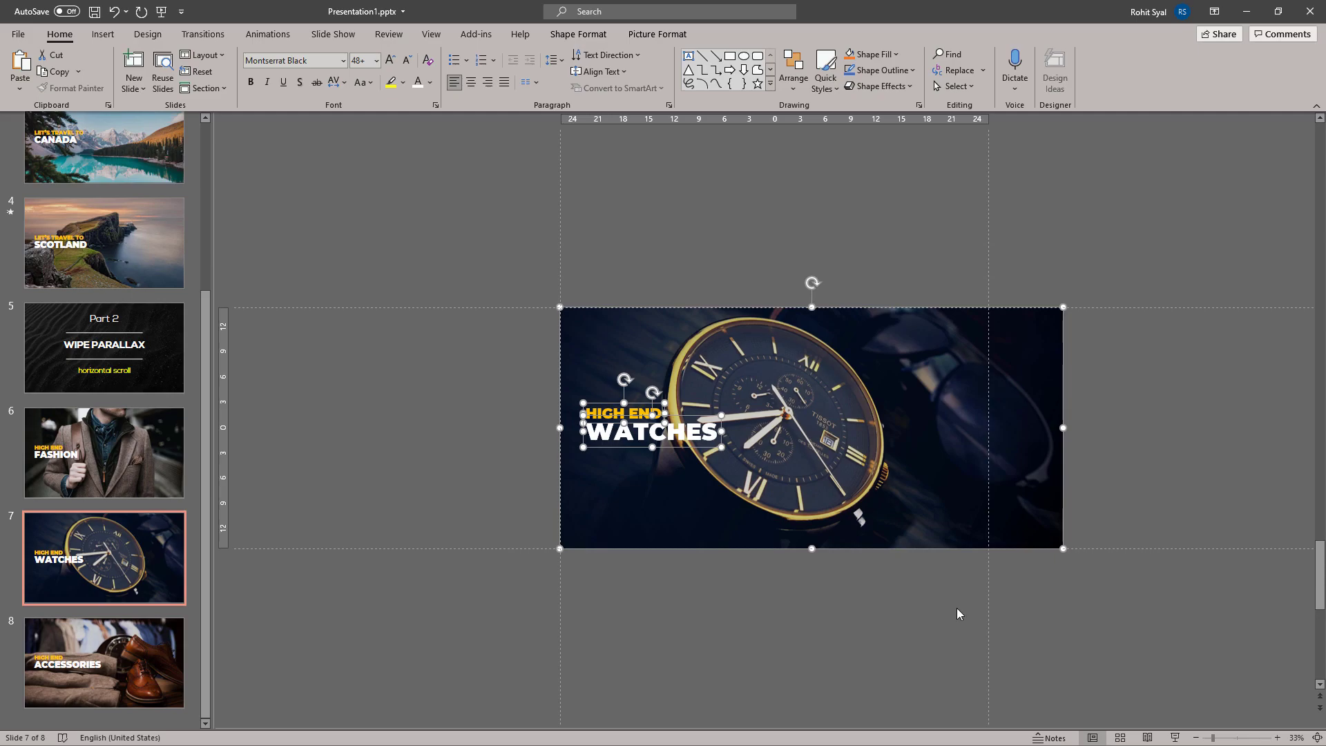
shift+click(583, 403)
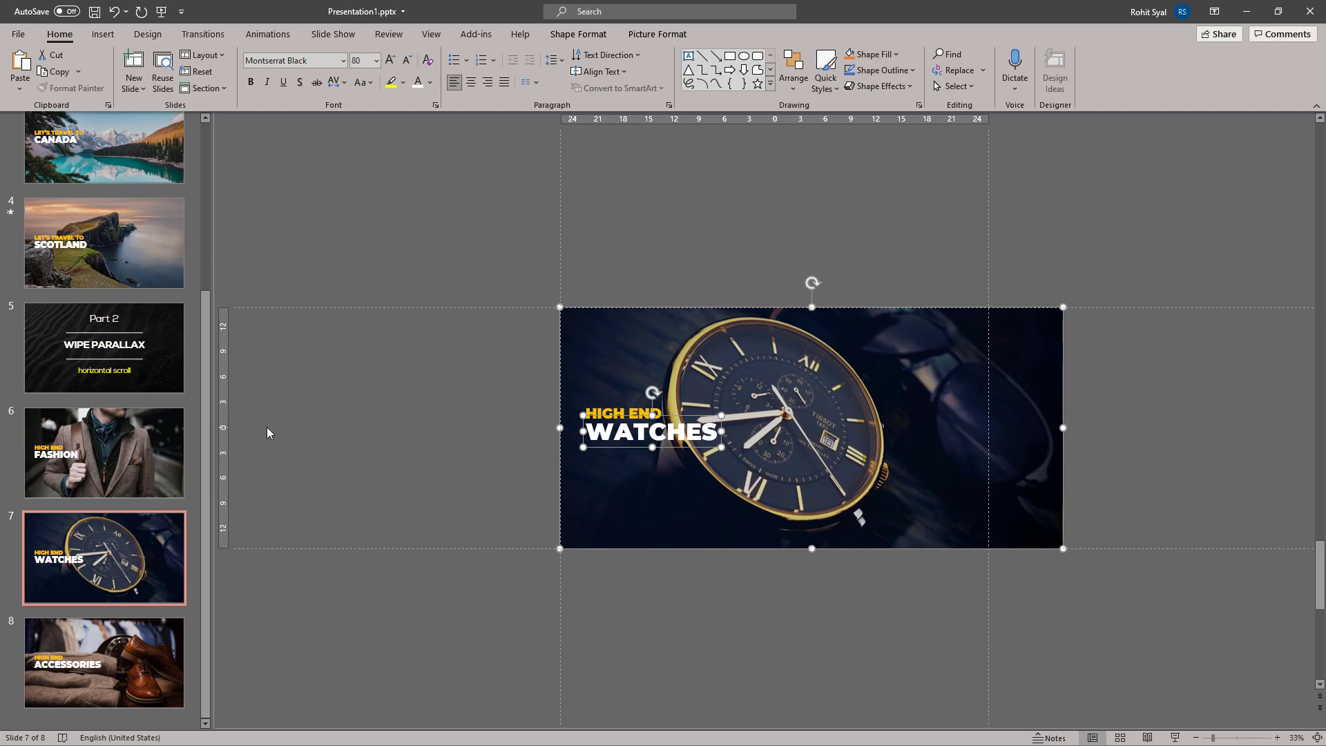
click(139, 458)
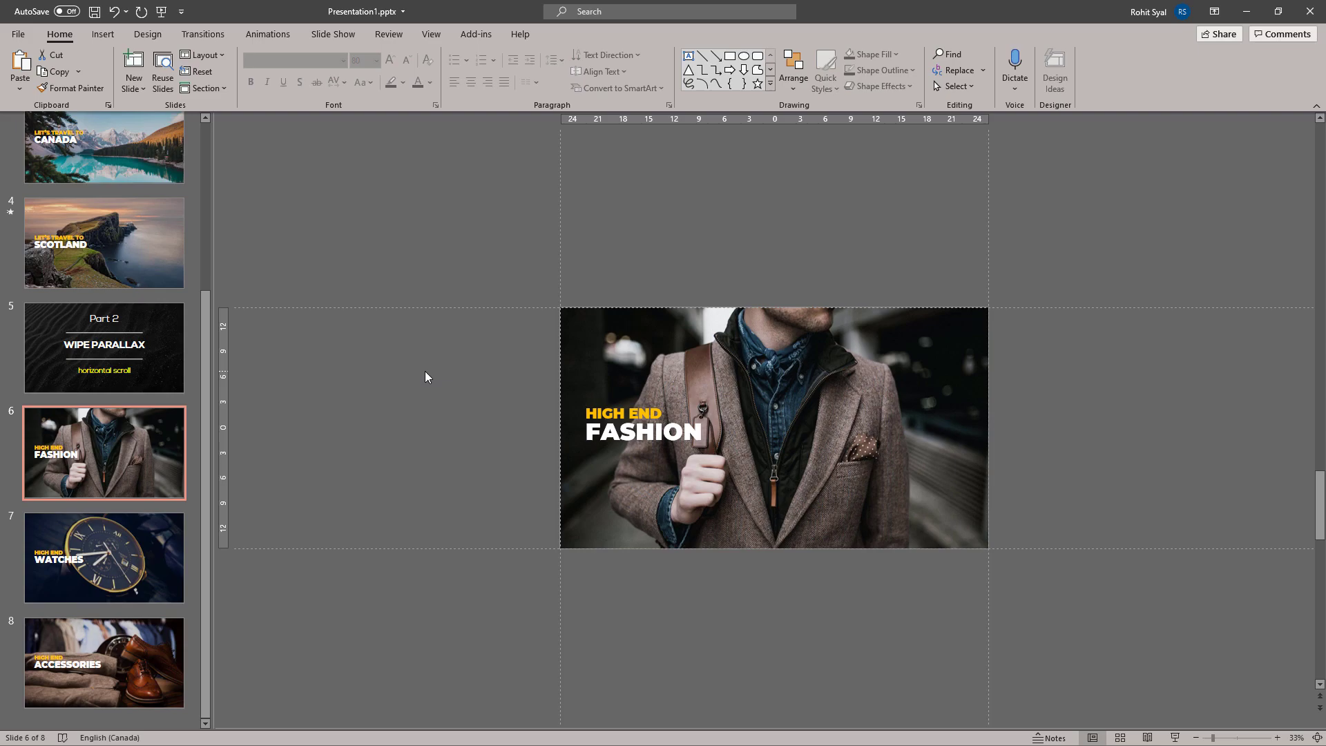
key(ctrl+v)
click(437, 433)
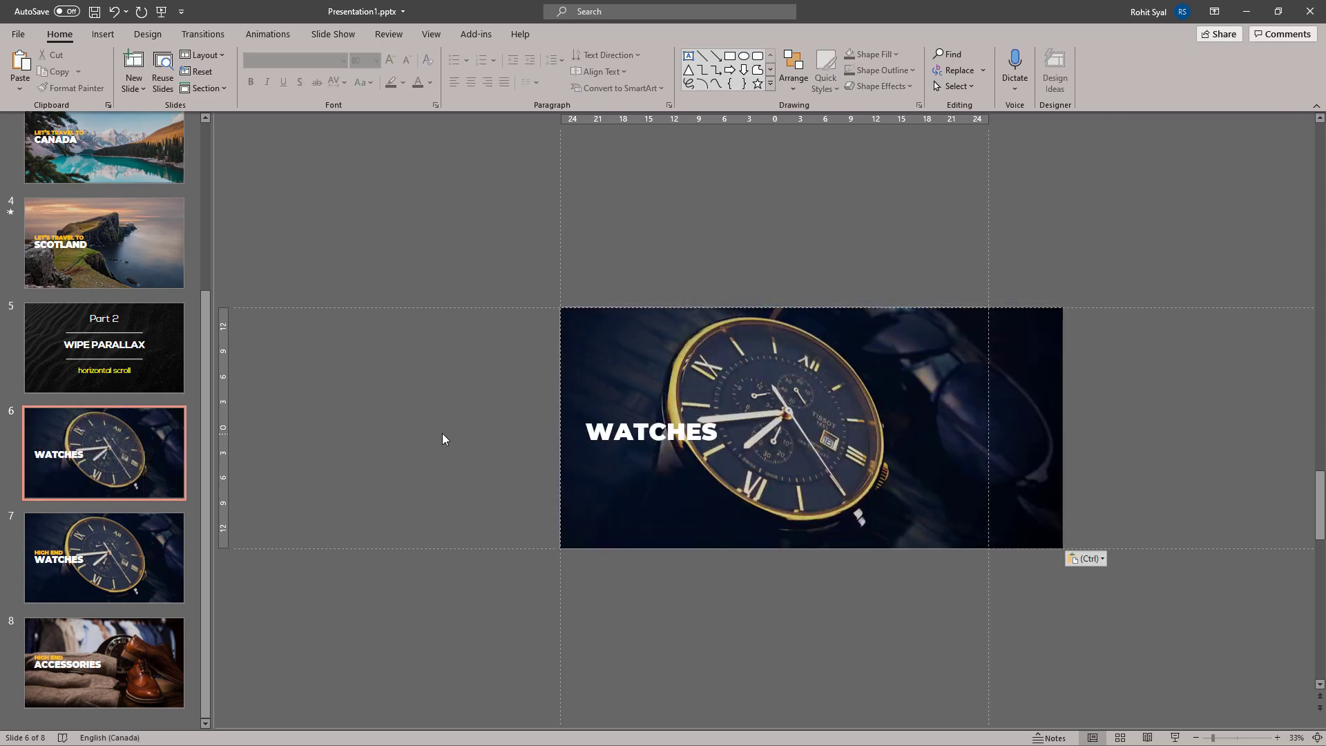
click(596, 438)
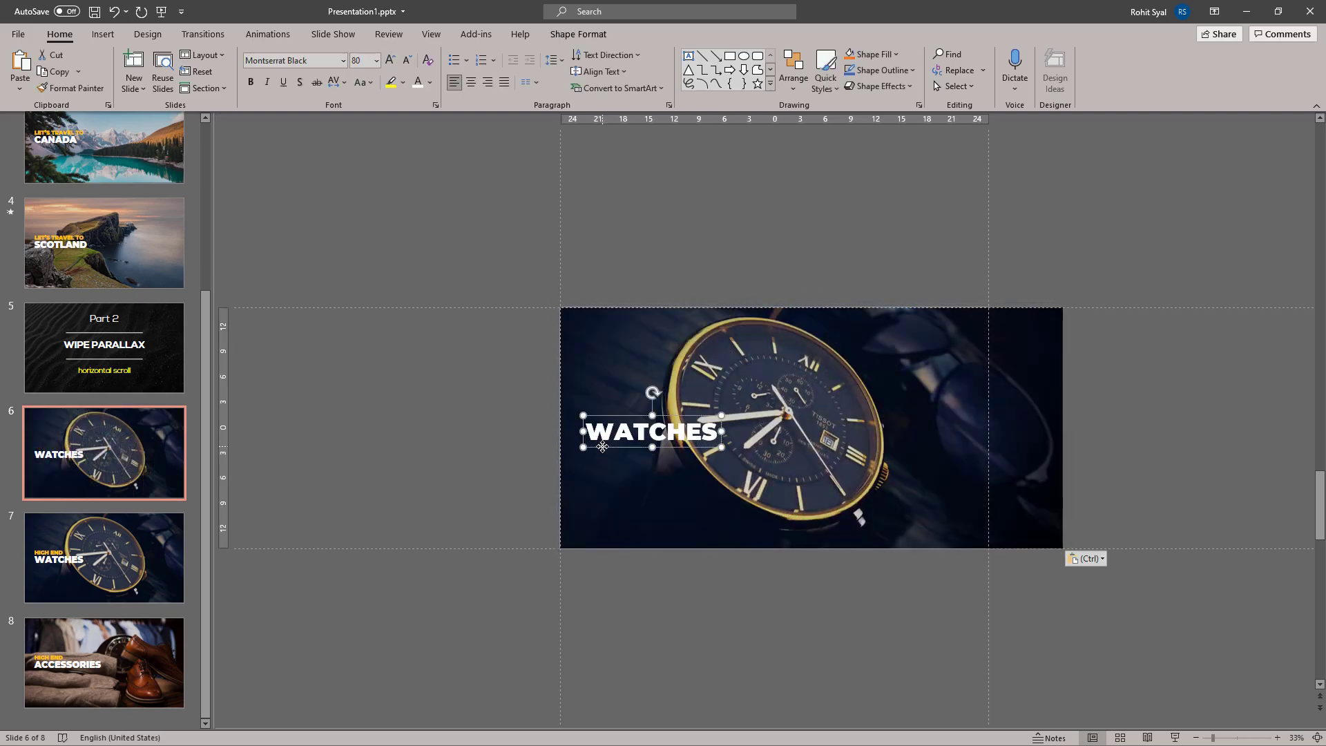
key(Right)
key(Right)
key(Right)
key(Right)
key(Right)
key(Right)
key(Right)
key(Right)
key(Right)
key(Right)
key(Right)
key(Right)
key(Right)
key(Right)
key(Right)
key(Right)
key(Right)
key(Right)
key(Right)
key(Right)
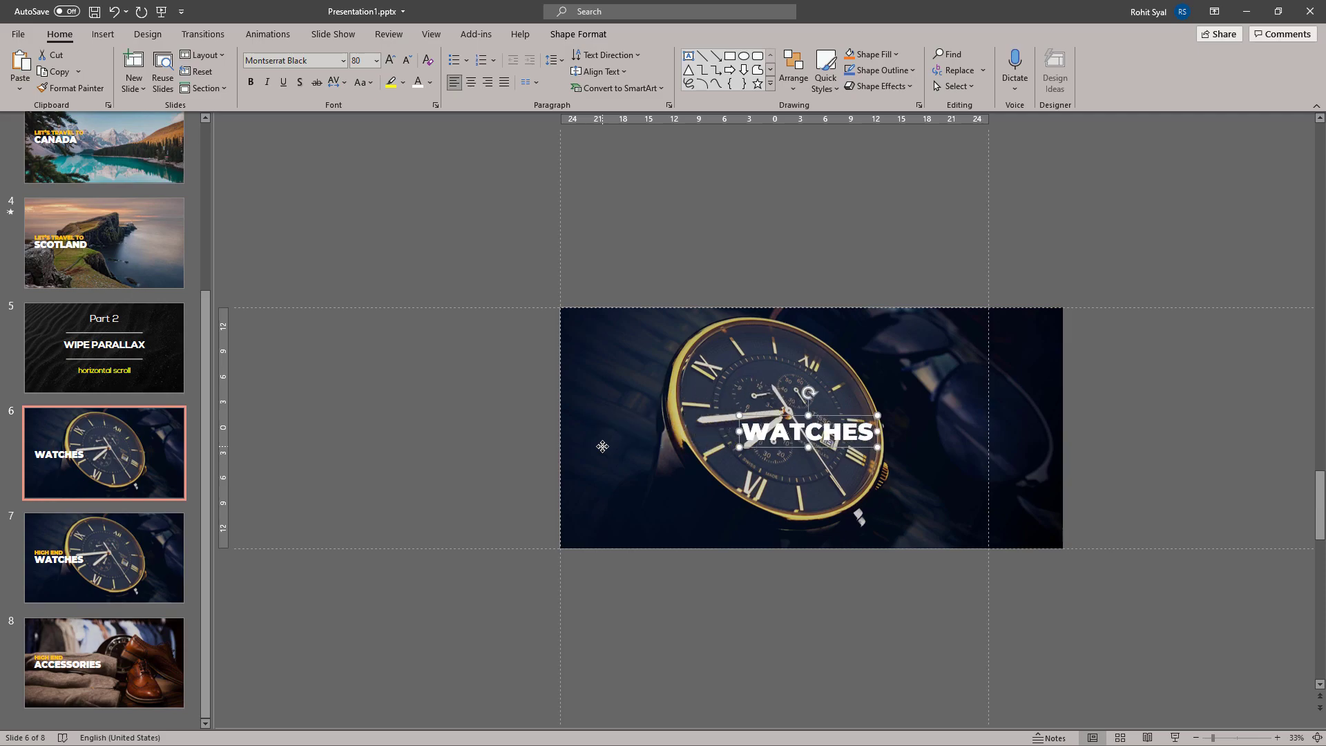
key(Right)
key(Right)
key(Right)
key(Right)
key(Right)
key(Right)
key(Right)
key(Right)
key(Right)
key(Right)
key(Right)
key(Right)
key(Right)
key(Right)
key(Right)
key(Right)
key(Right)
key(Right)
key(Right)
key(Right)
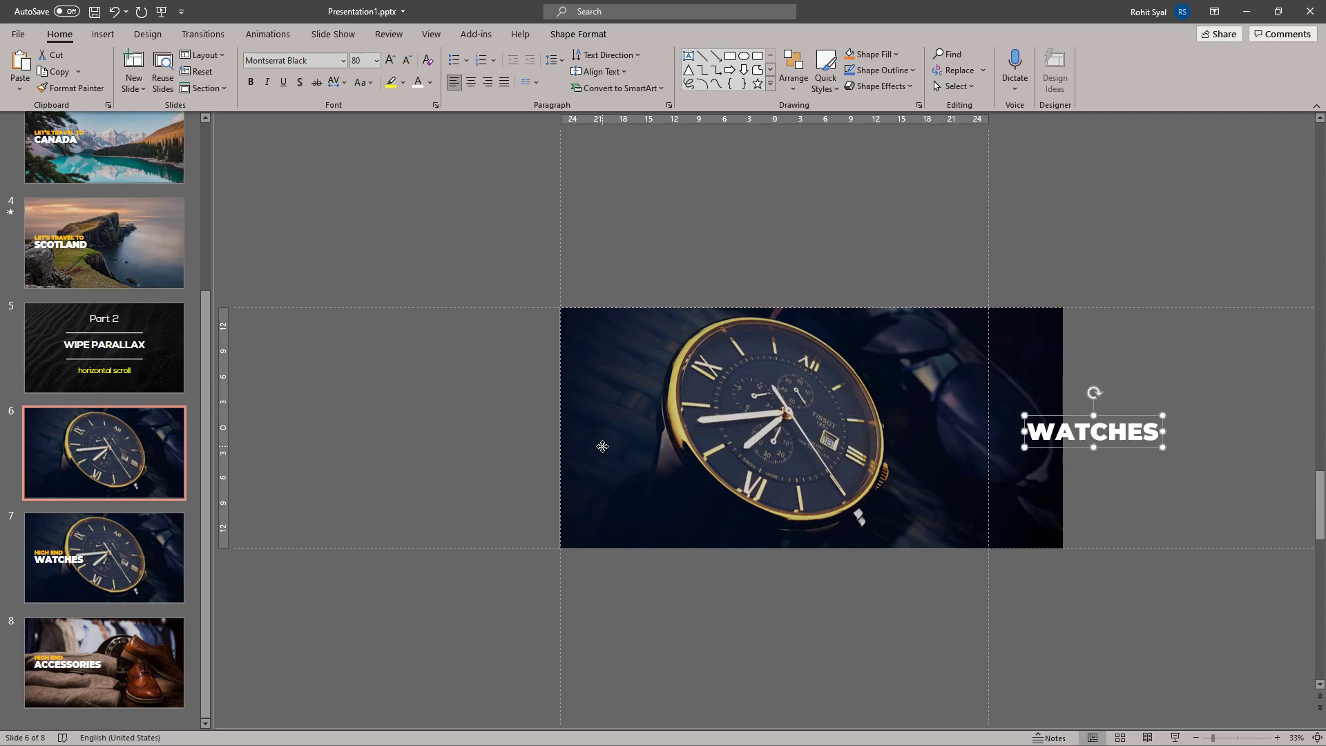
key(Right)
key(Right)
key(Right)
key(Right)
key(Right)
key(Right)
key(Right)
key(Right)
key(Right)
Step: Crop the watch photo's left side to a strip just beyond the slide's right edge
click(602, 447)
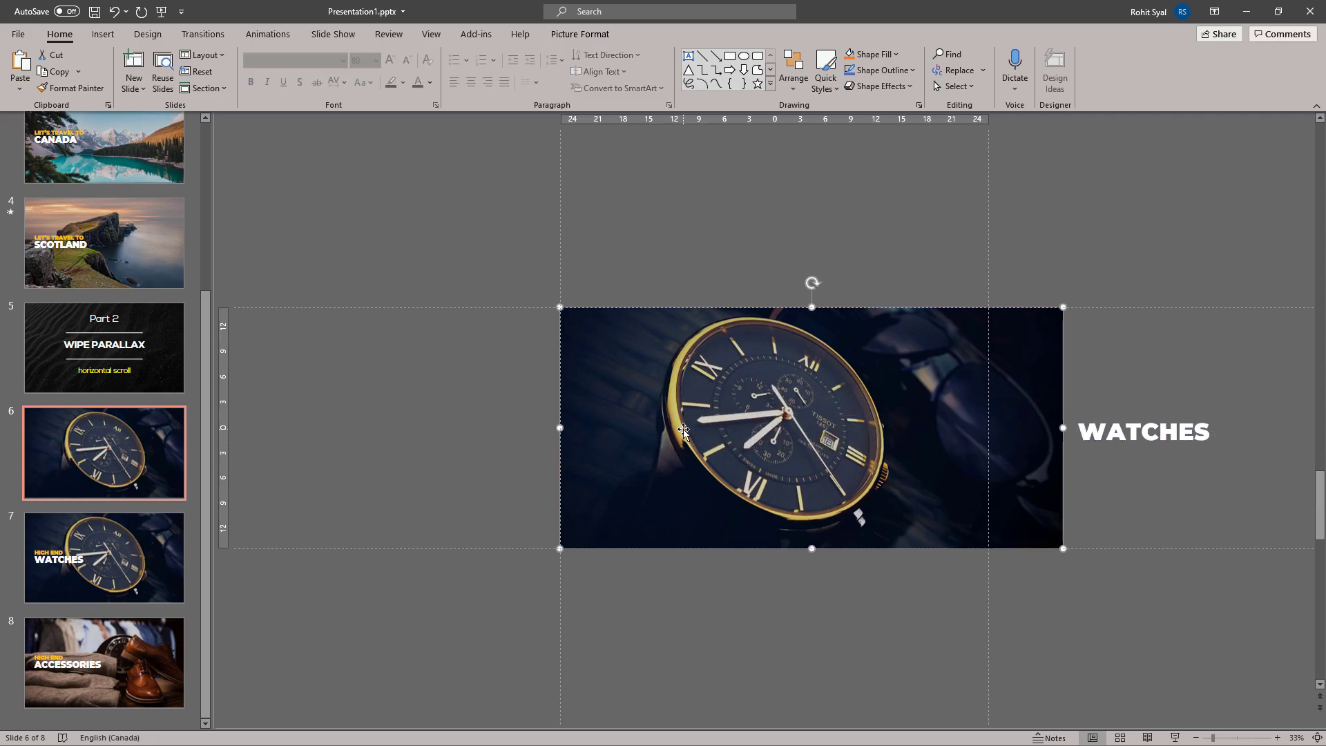
double_click(682, 429)
click(1172, 66)
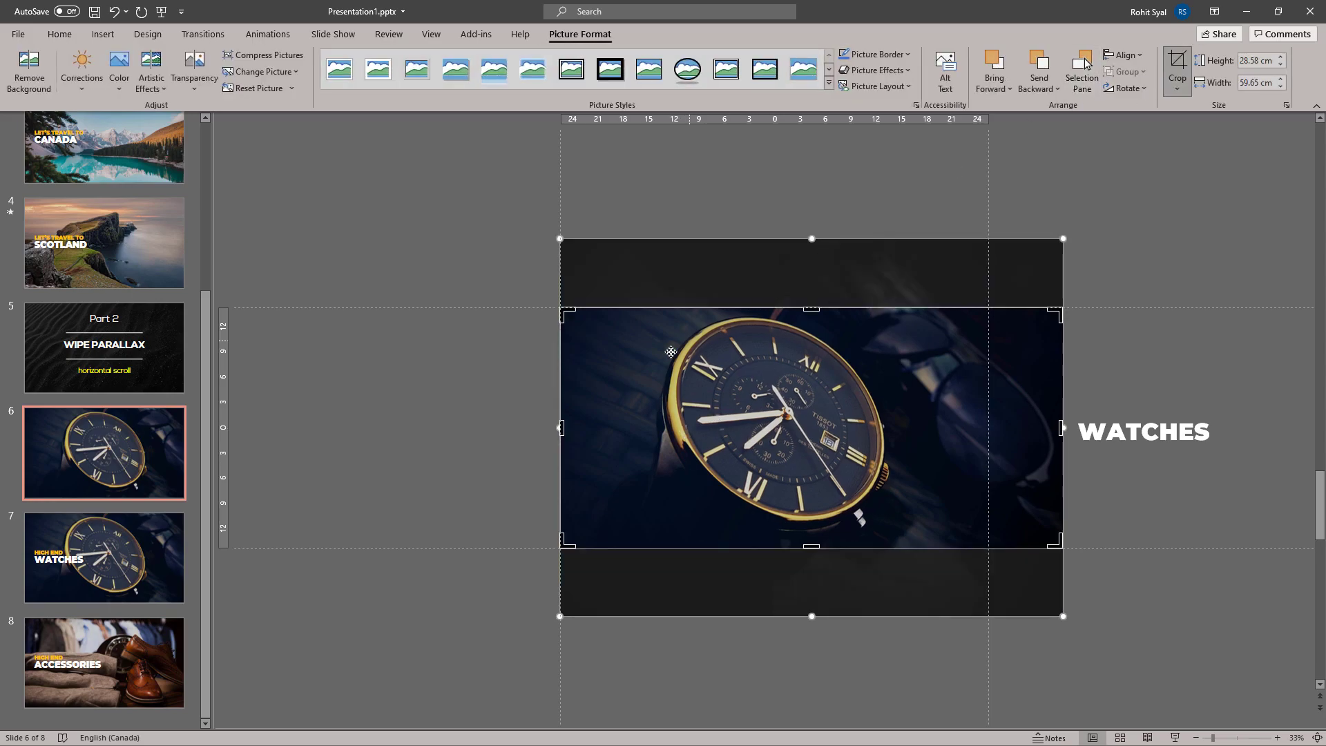
drag(560, 427, 989, 427)
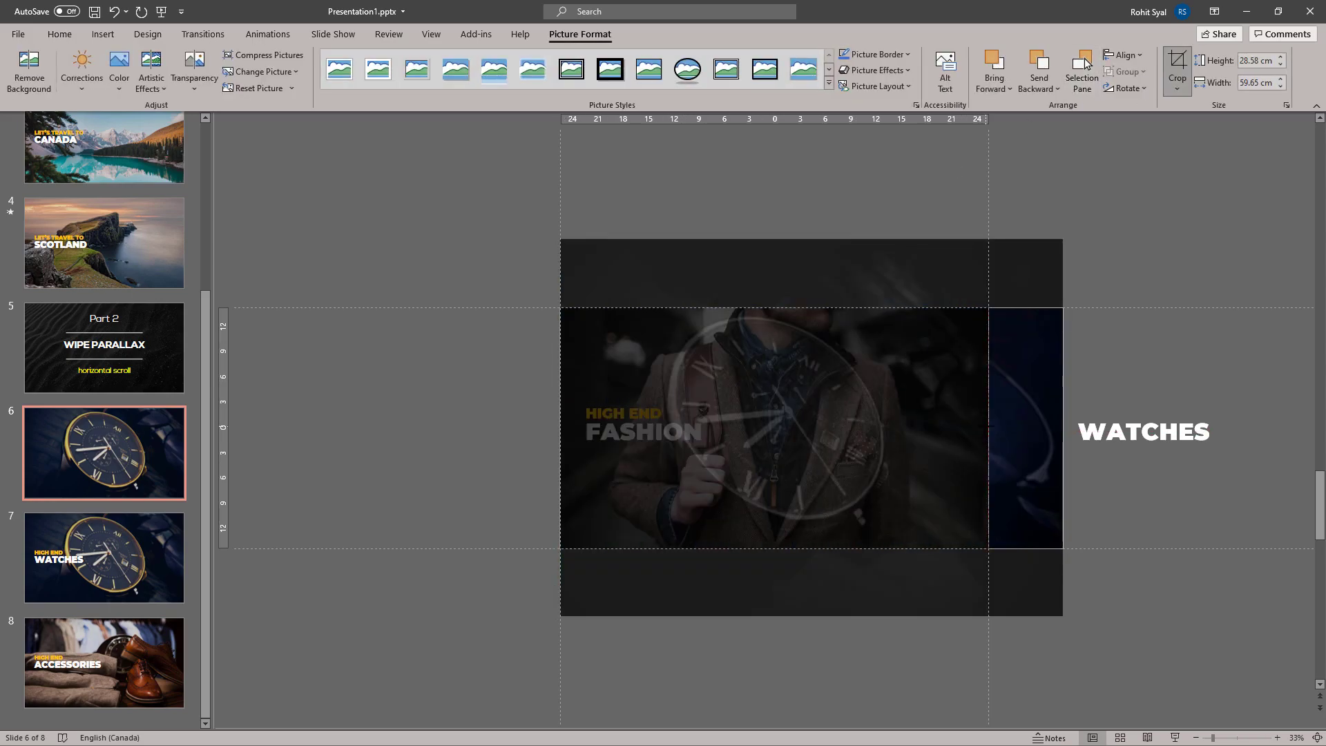
click(1130, 364)
Step: Bring the watch strip and WATCHES title to the front, then select the fashion photo and FASHION title
drag(945, 302, 1287, 631)
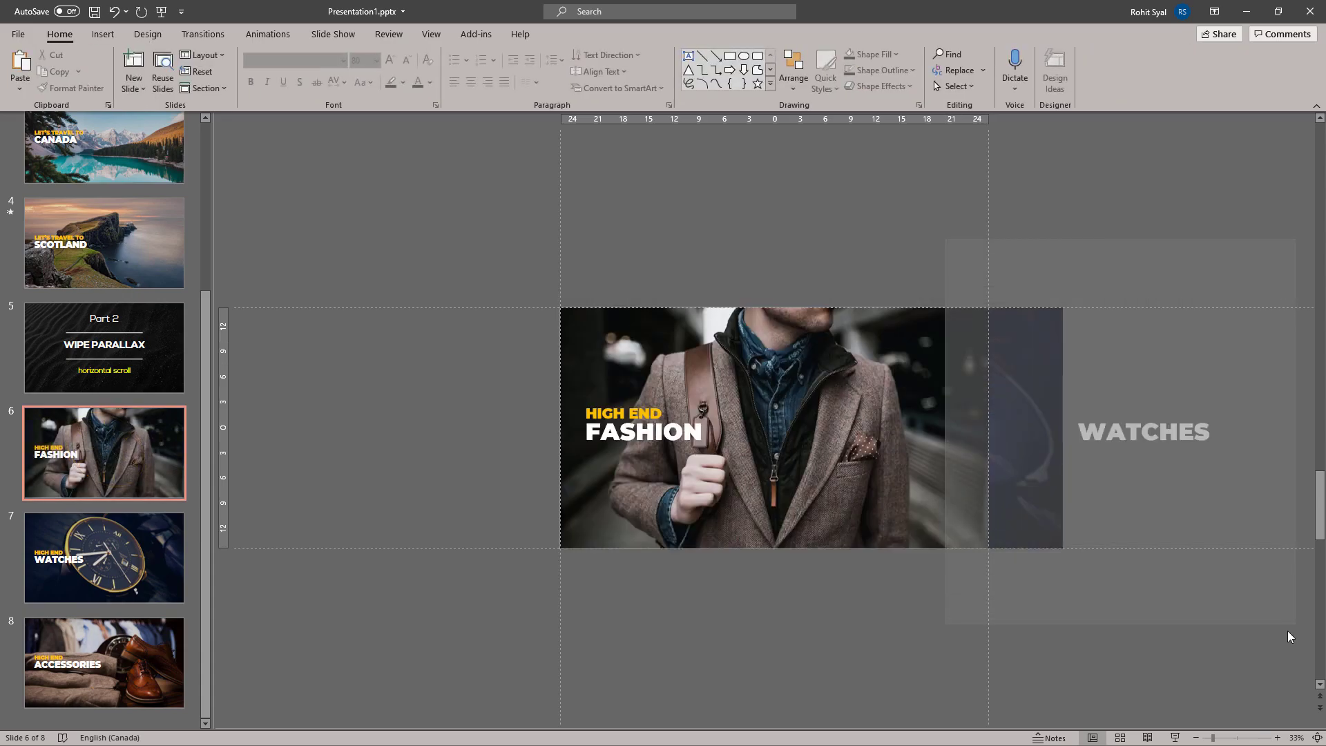
right_click(1036, 429)
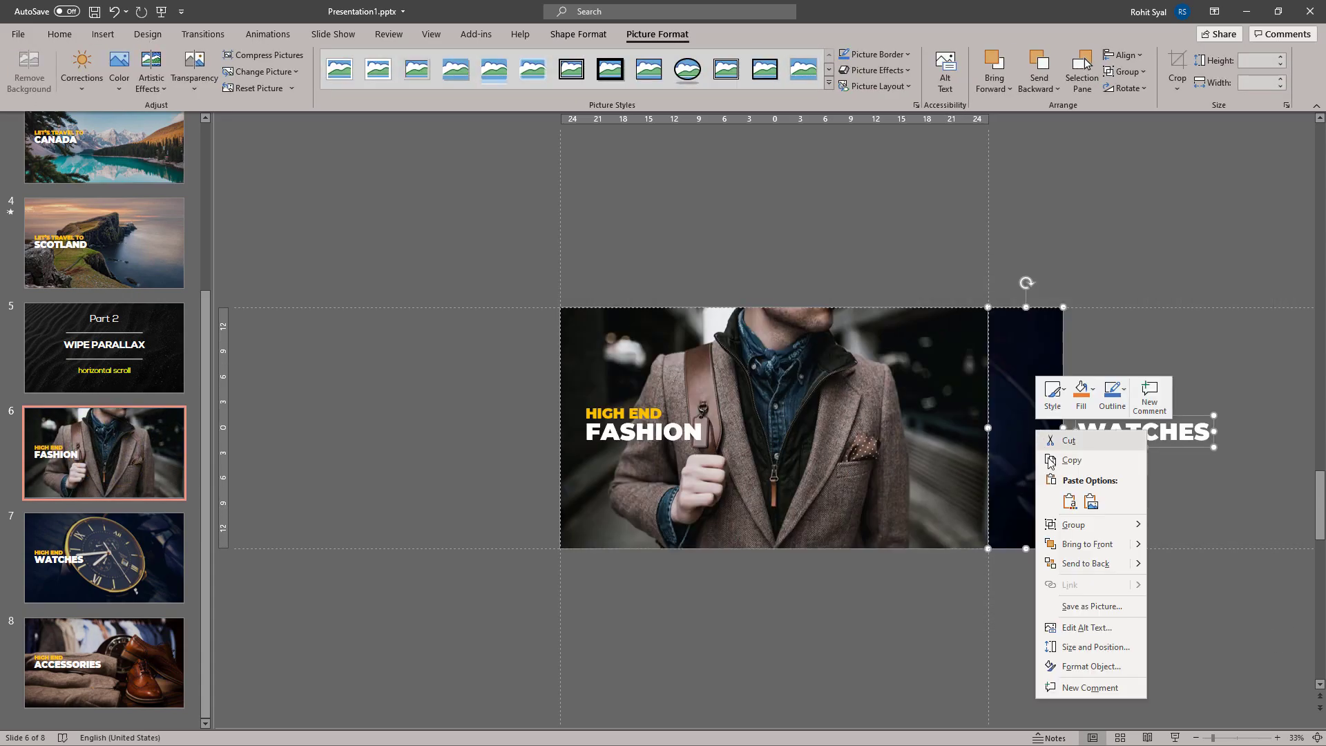
click(1082, 545)
click(1146, 476)
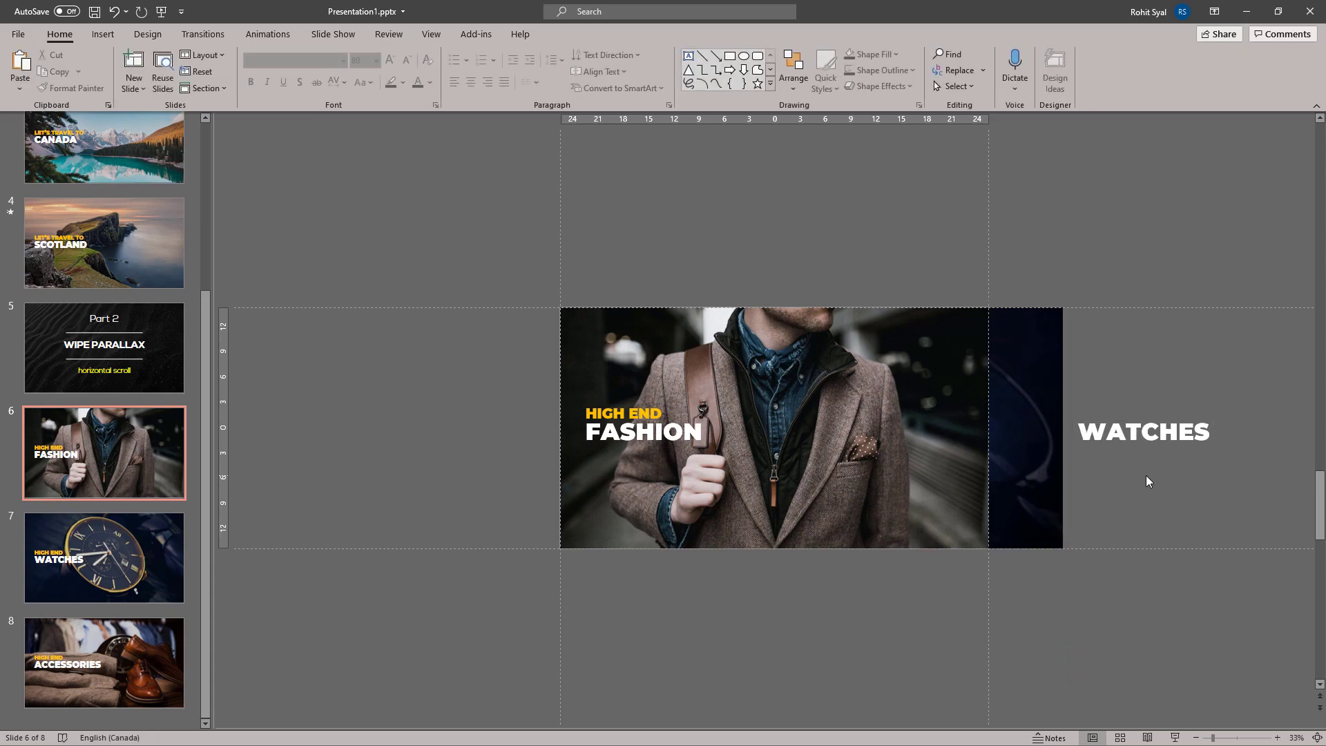
click(598, 341)
shift+click(645, 429)
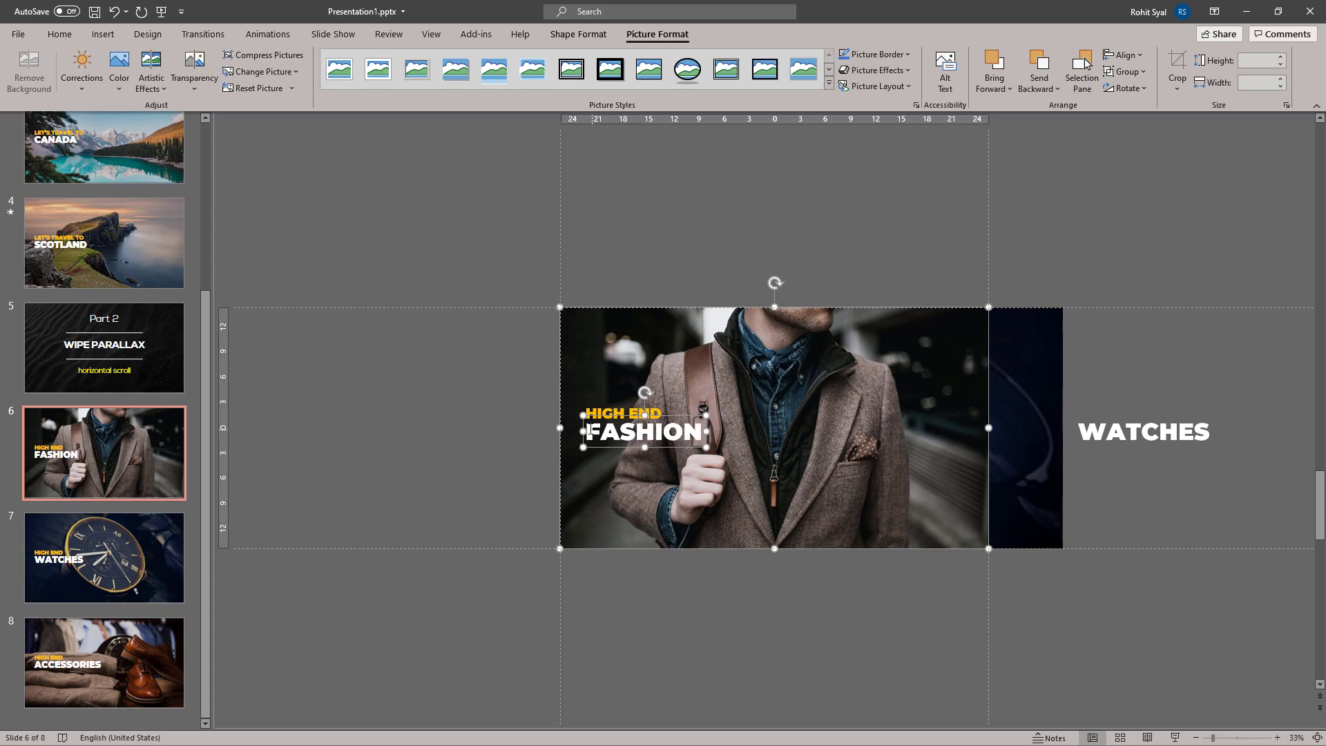
Step: Paste the fashion photo and FASHION title onto the Watches slide, nudge the title left, and send the photo to back
scroll(475, 406, down, 1)
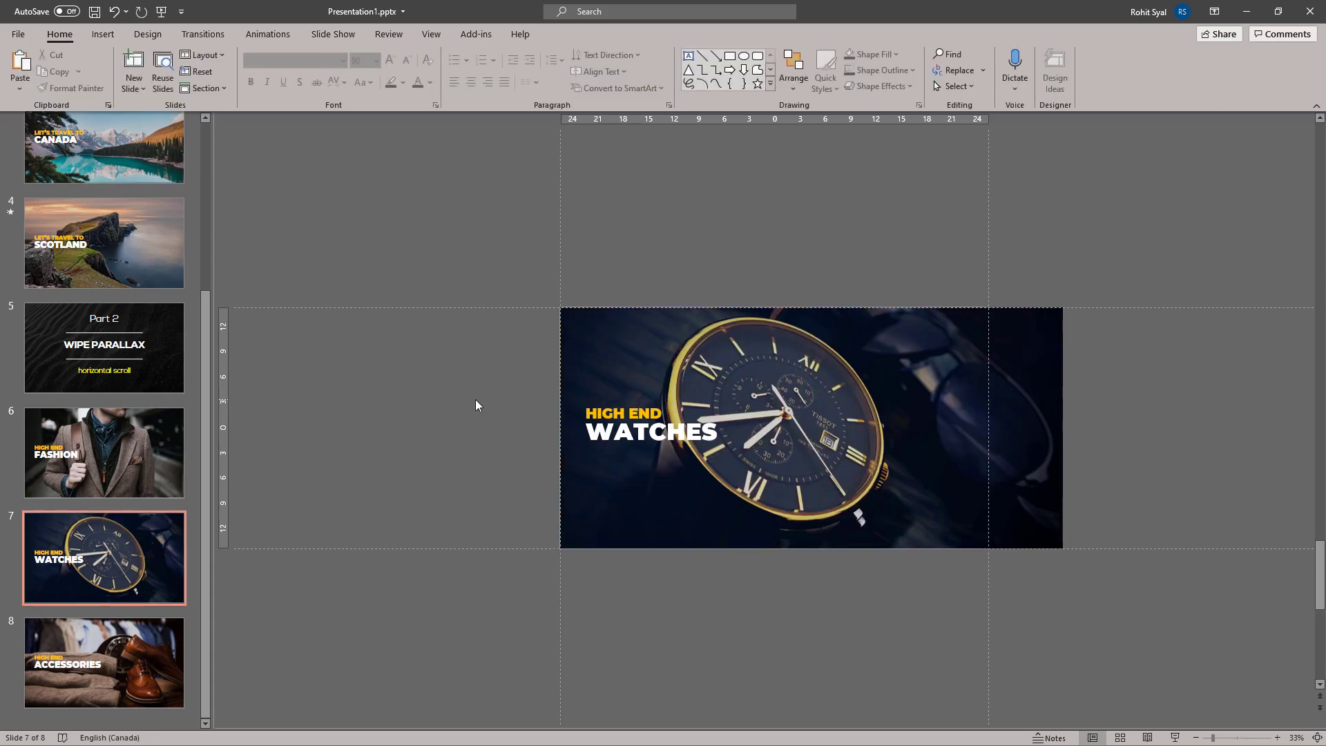
key(ctrl+v)
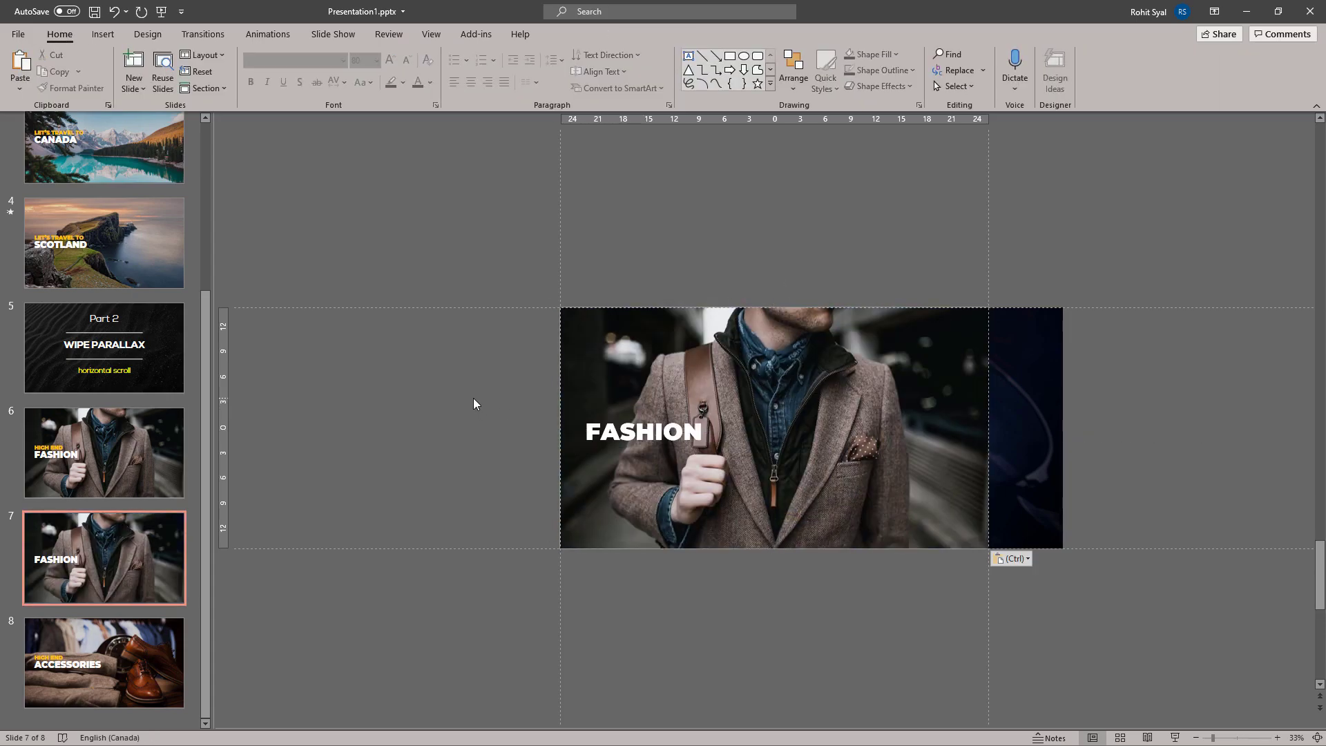
click(616, 447)
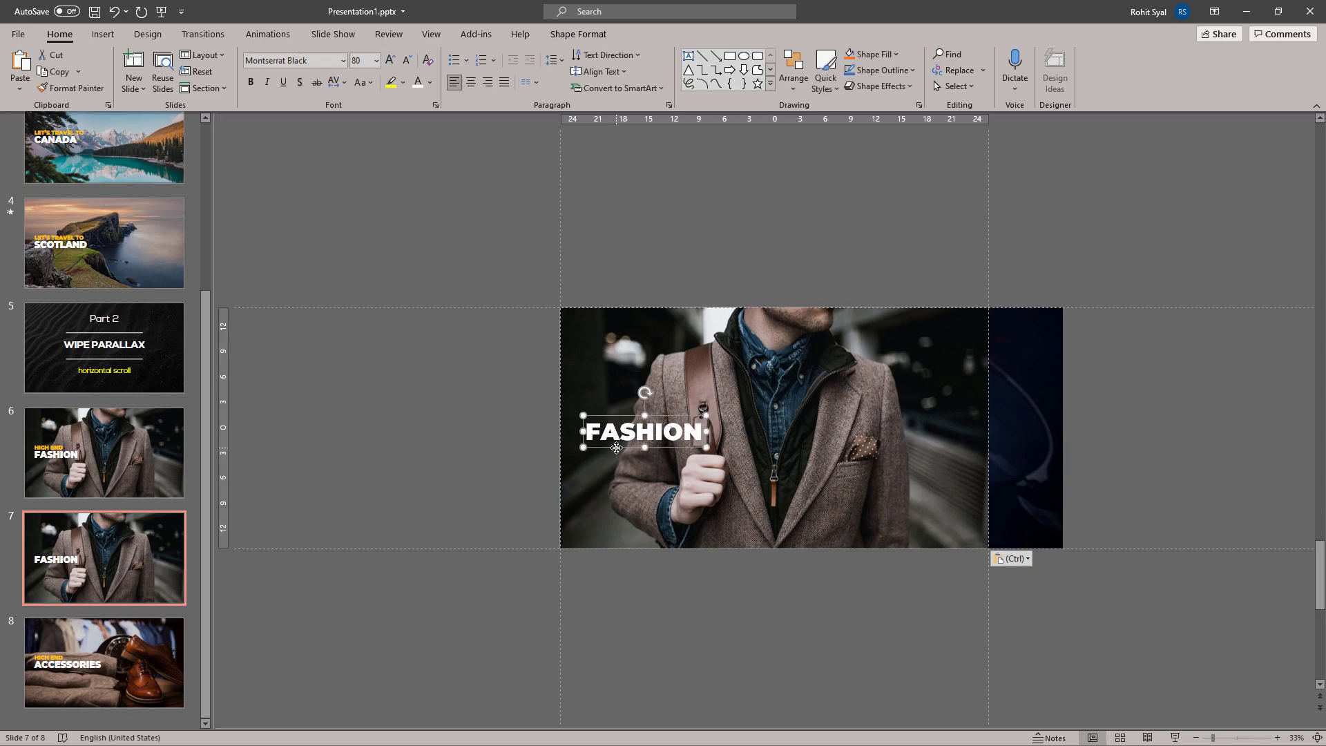
key(Left)
key(Left)
key(Left)
key(Left)
key(Left)
key(Left)
key(Left)
key(Left)
key(Left)
key(Left)
key(Left)
key(Left)
key(Left)
key(Left)
key(Left)
key(Left)
key(Left)
key(Left)
key(Left)
key(Left)
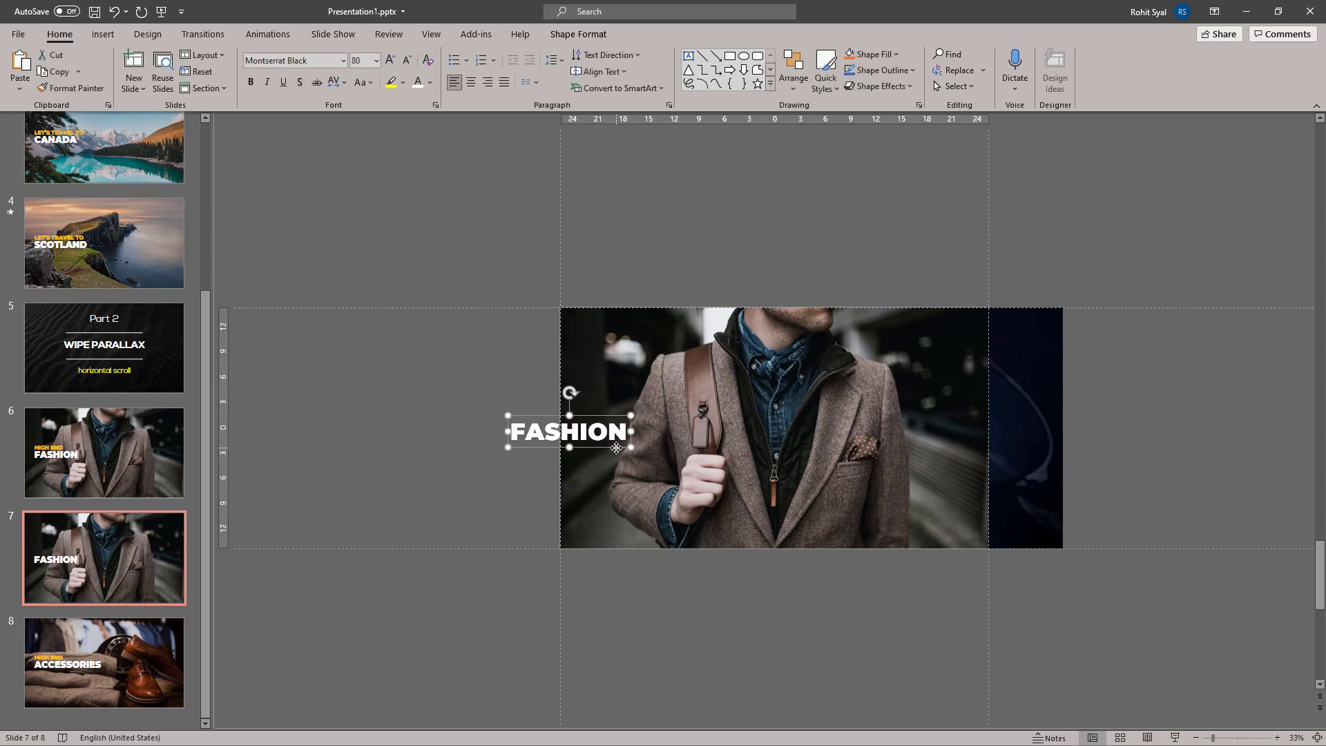
key(Left)
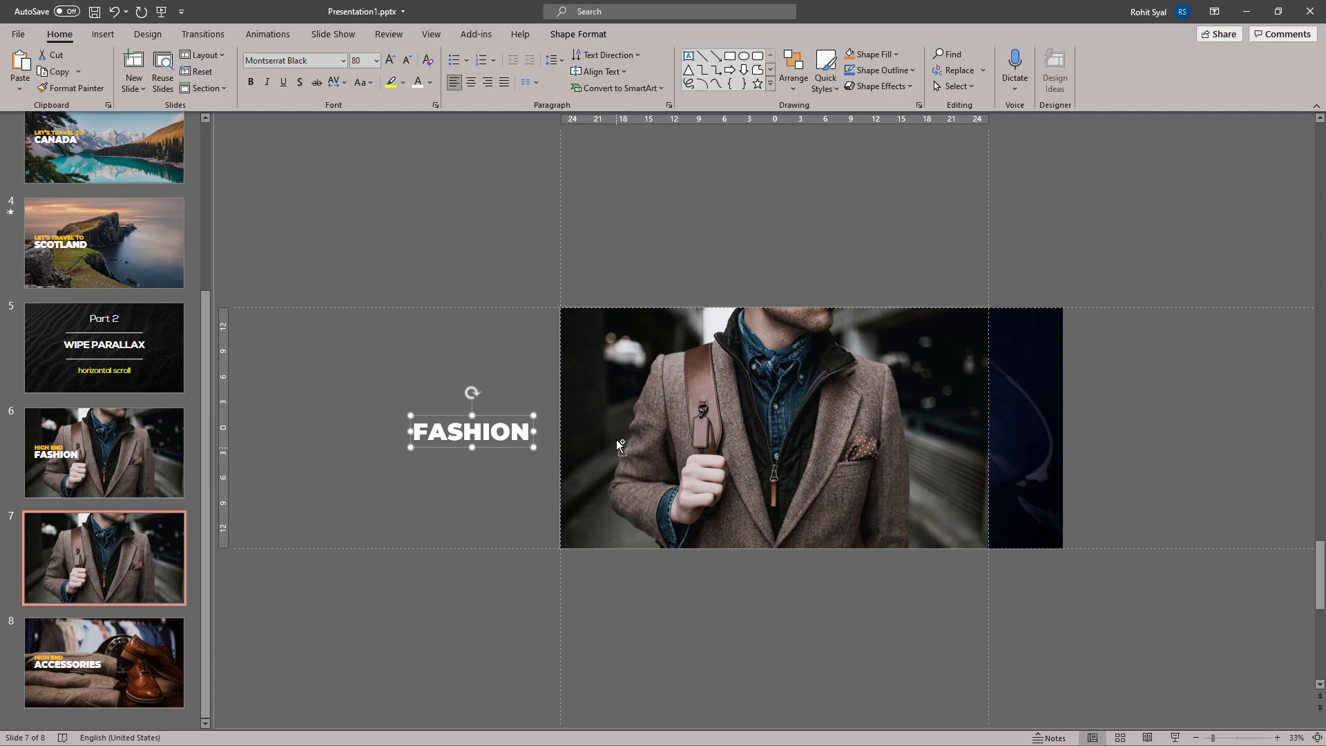
shift+click(626, 406)
right_click(626, 405)
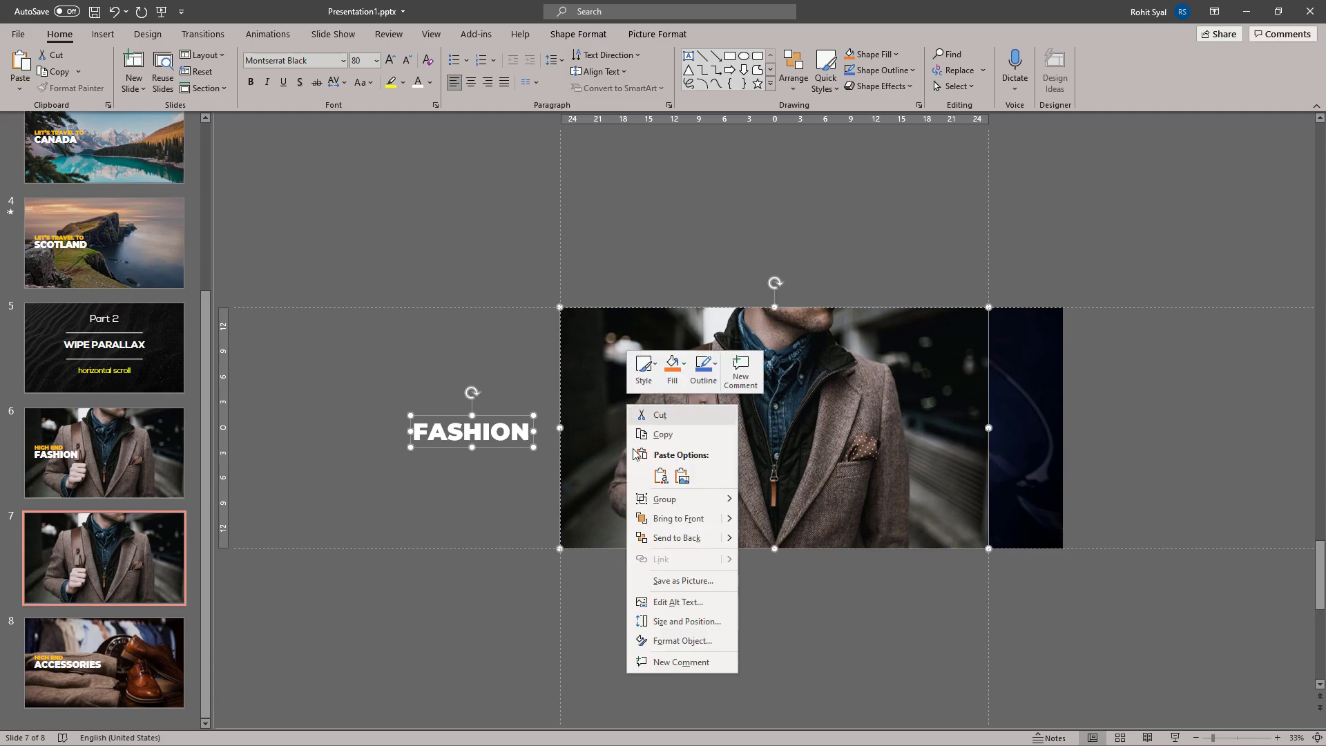
click(660, 539)
click(511, 498)
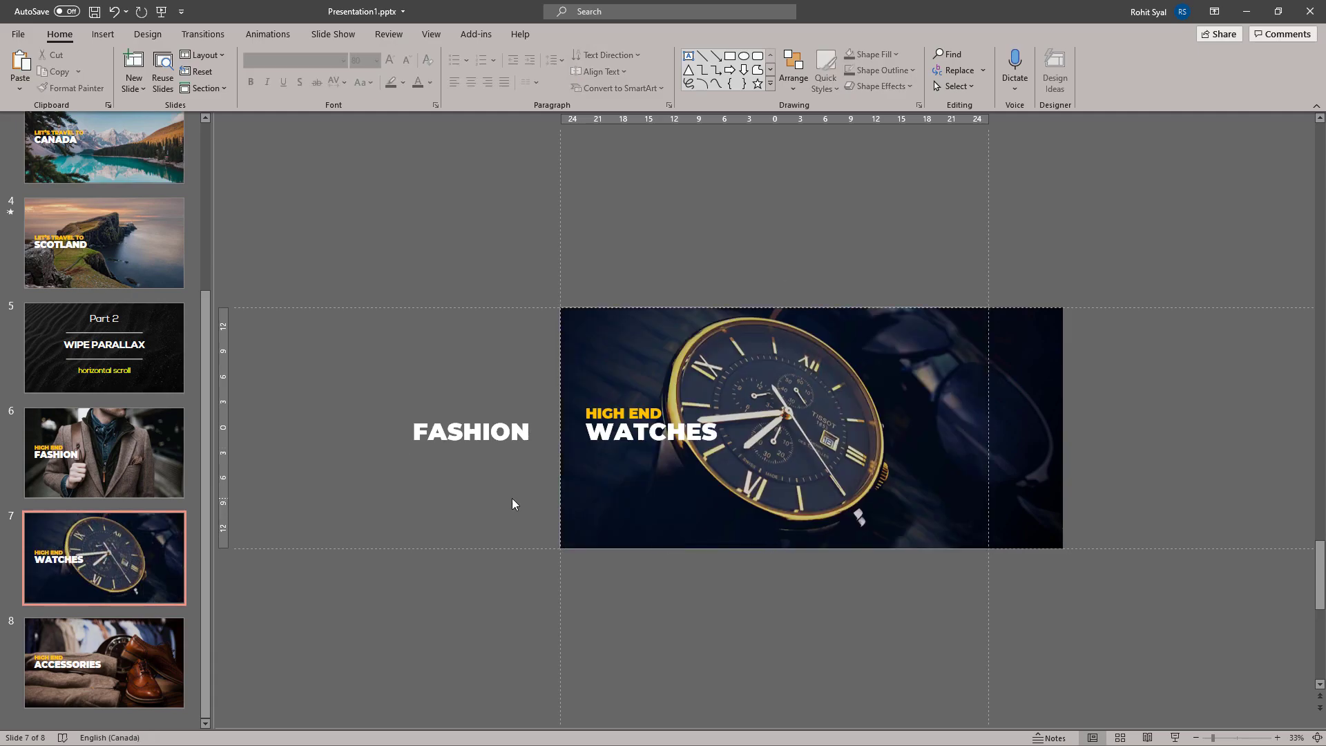
Step: Bring the accessories photo and title onto the Watches slide, cropping the photo to a right-edge sliver
key(Page_Down)
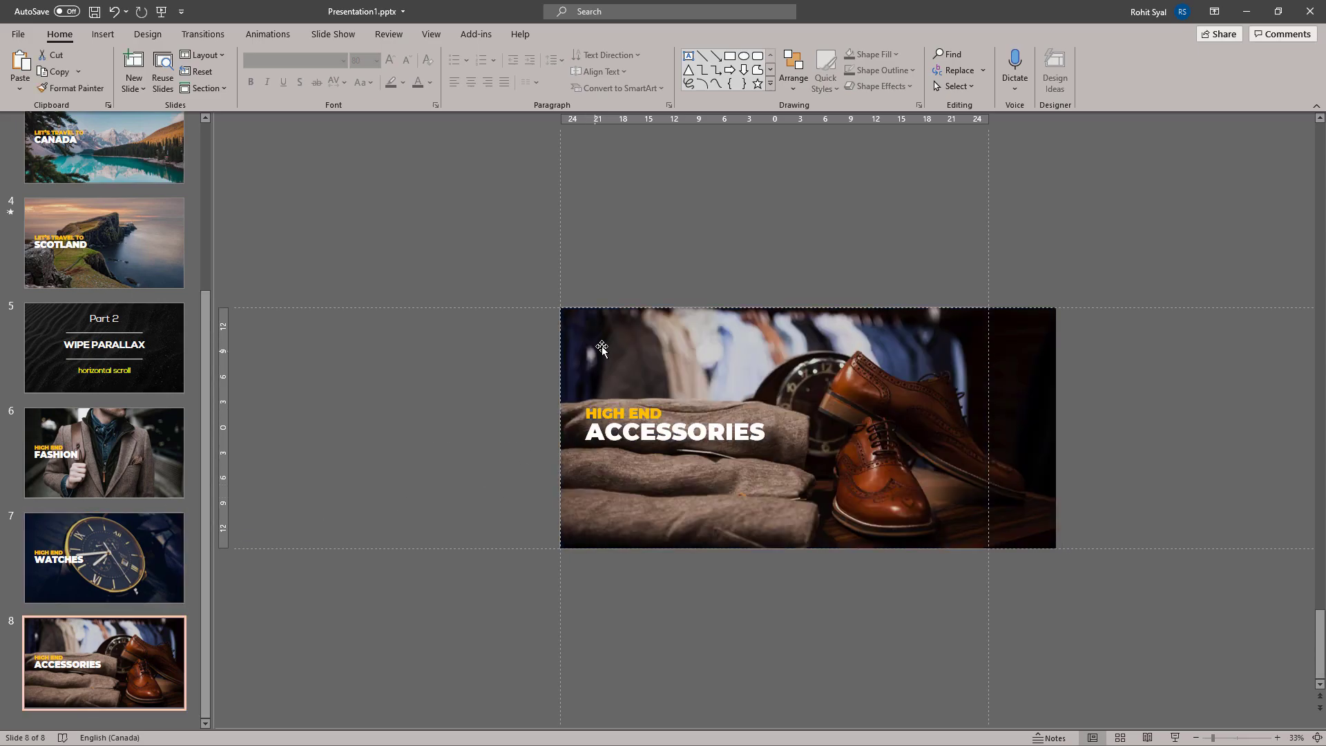
click(607, 344)
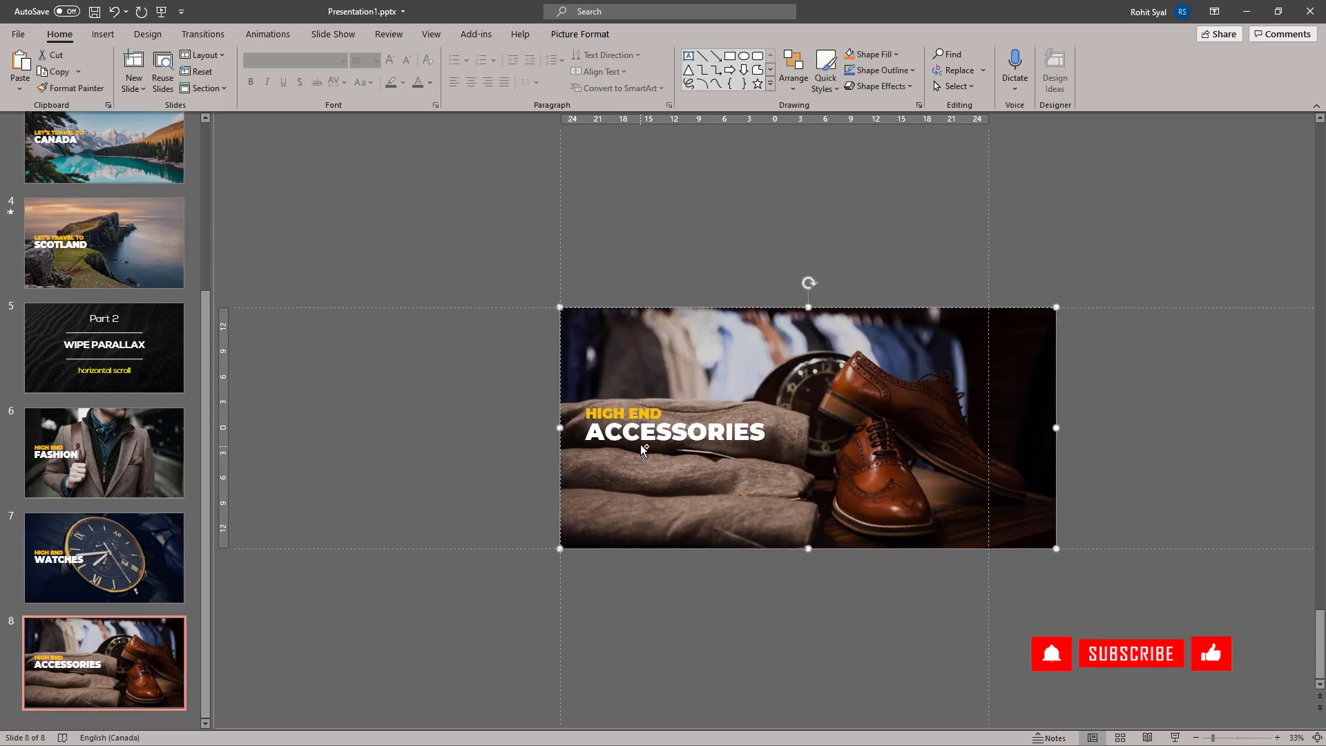
click(592, 433)
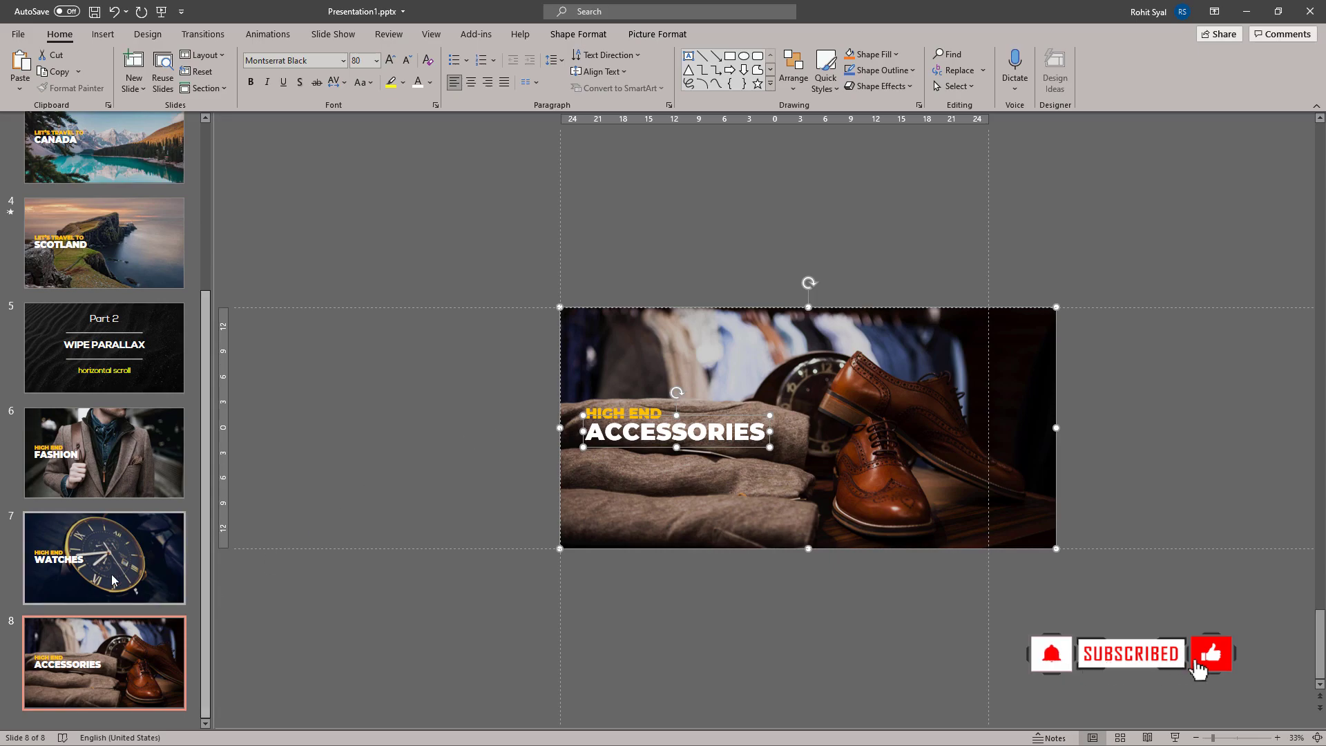
click(104, 558)
key(ctrl+v)
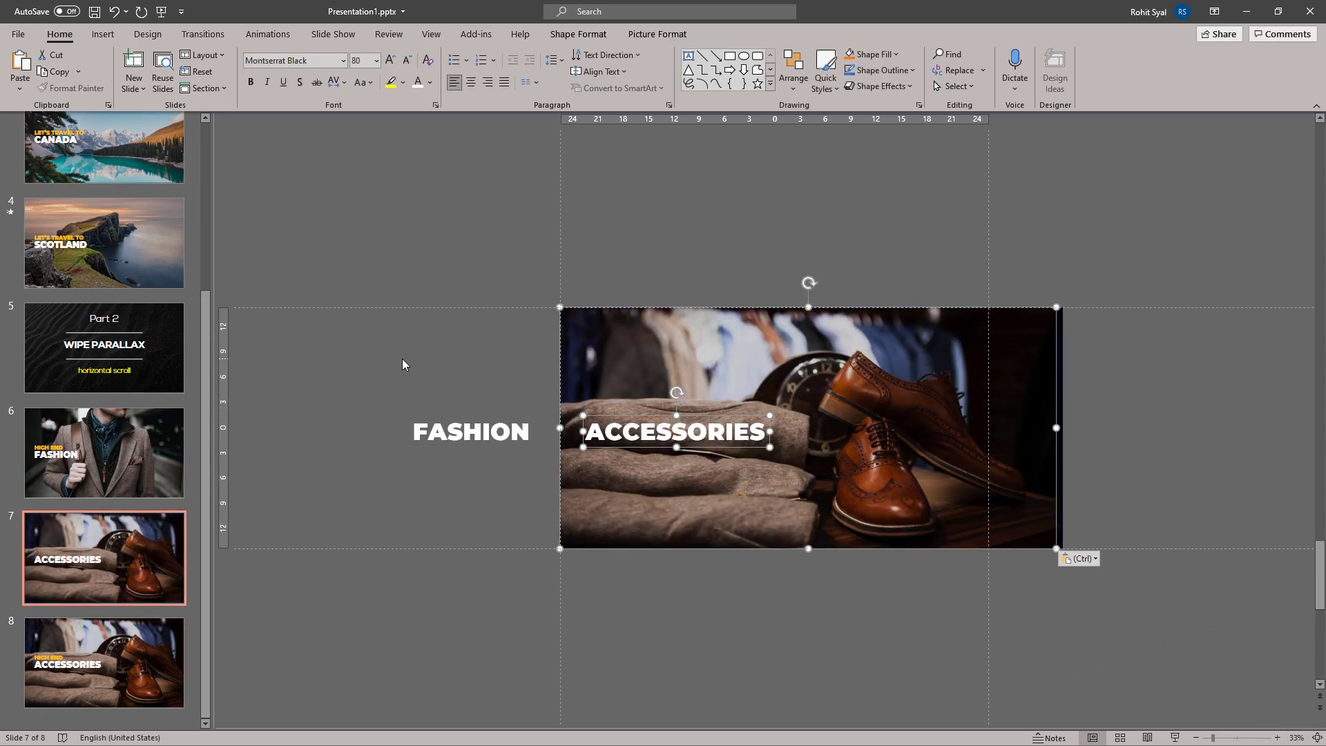
click(512, 344)
double_click(808, 483)
click(1177, 70)
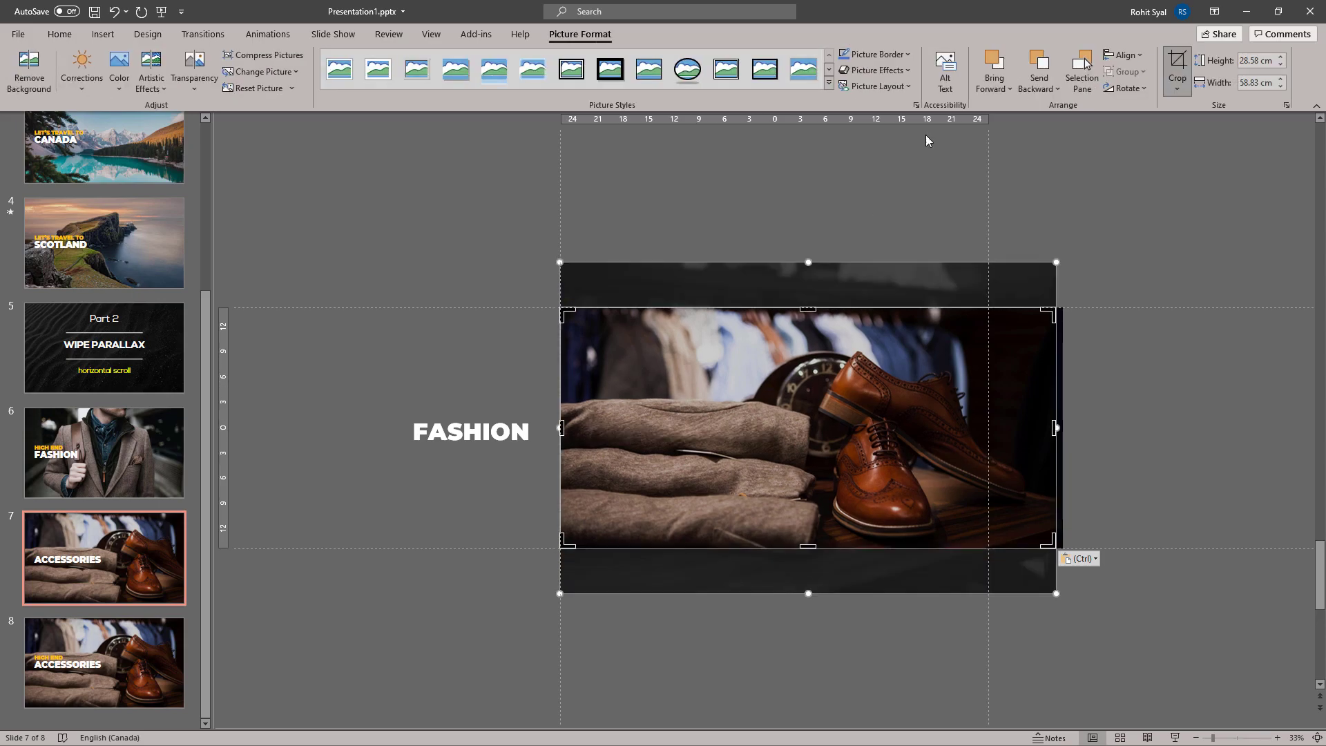
drag(560, 428, 989, 427)
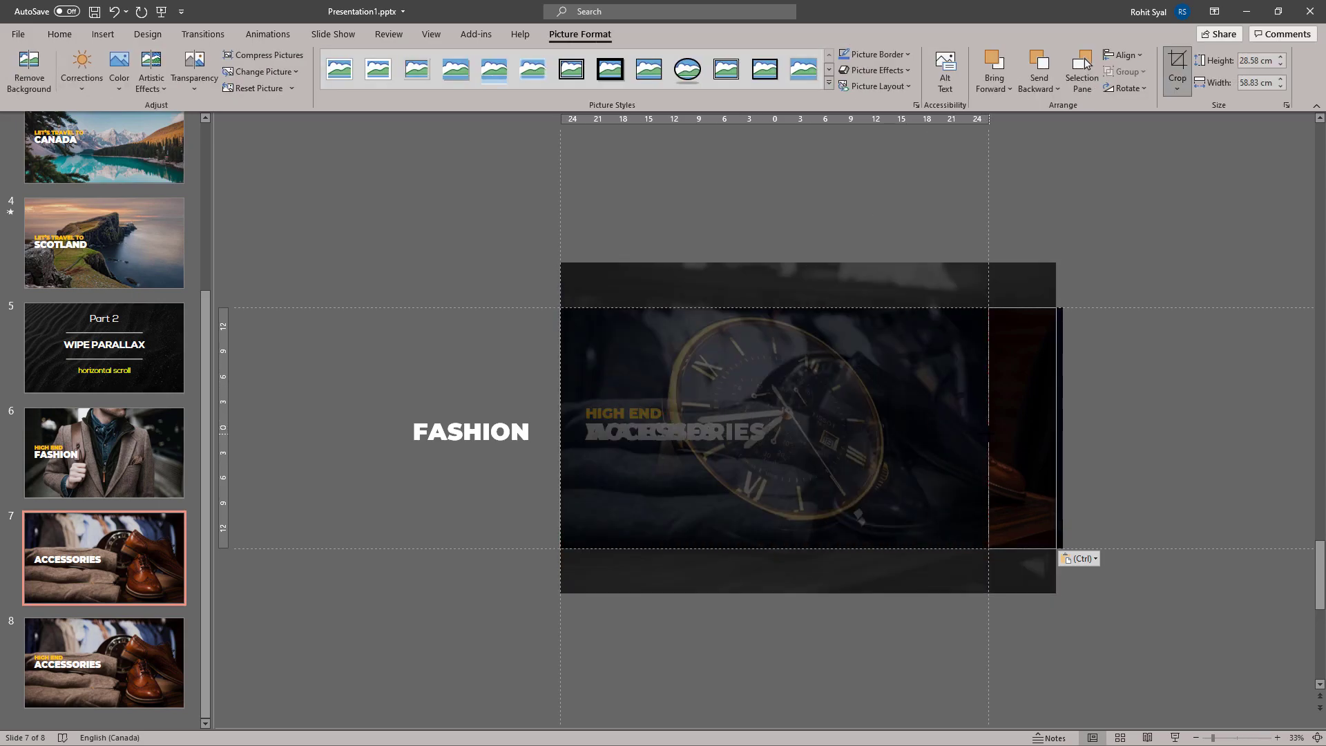
click(1184, 400)
Step: Move the ACCESSORIES title off the right edge of the Watches slide
click(656, 449)
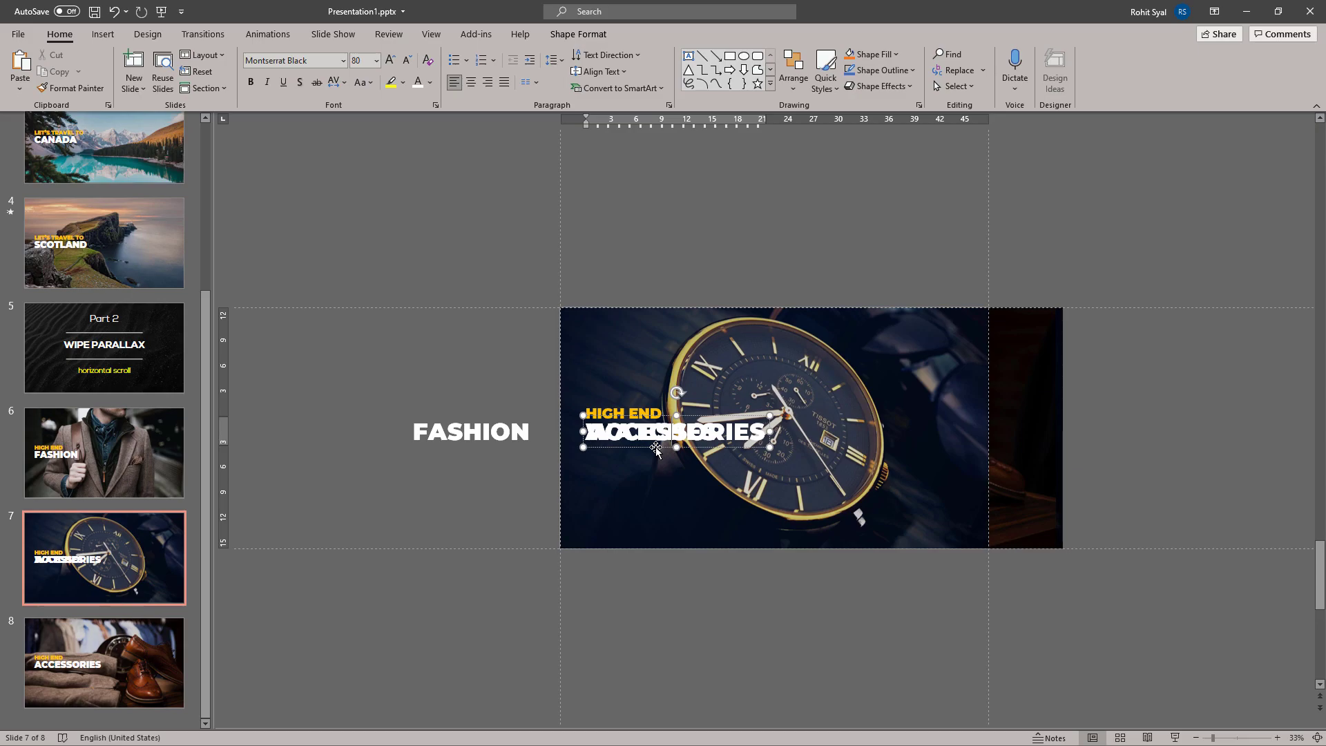
click(654, 446)
drag(654, 446, 1136, 467)
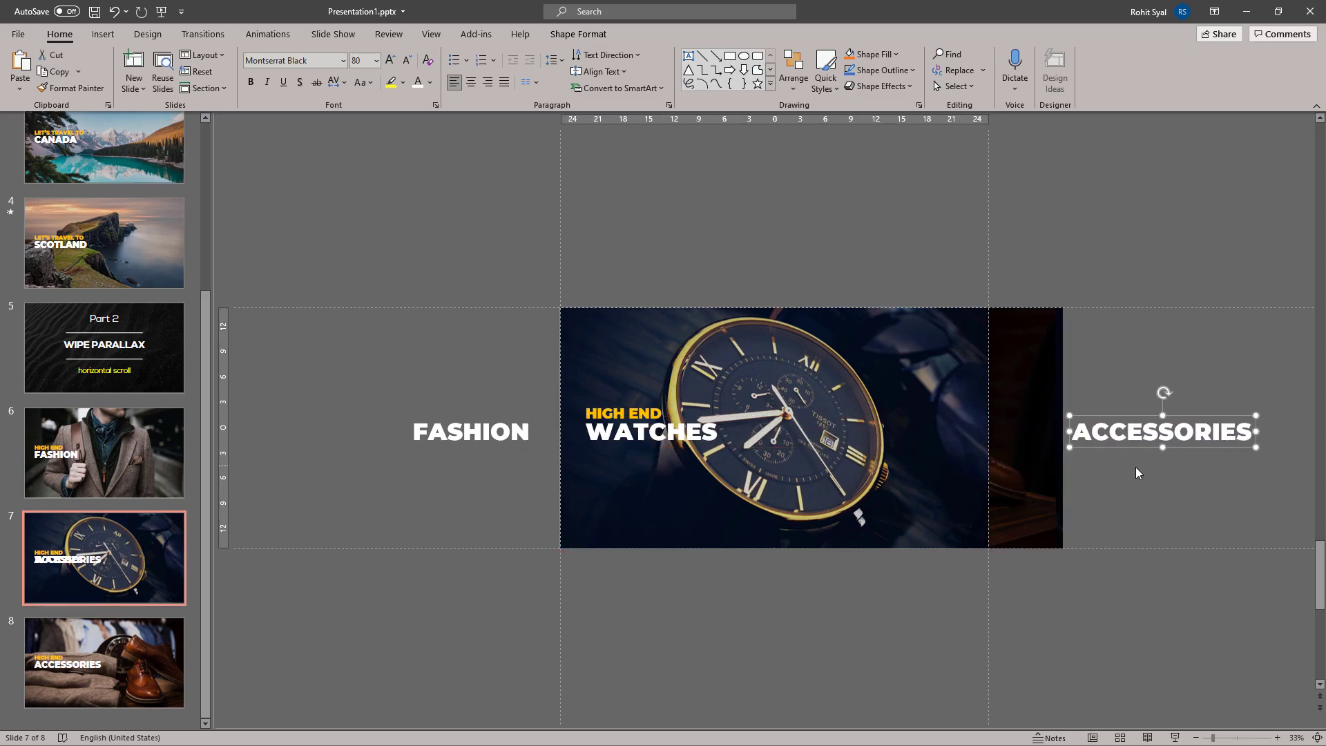
click(1117, 488)
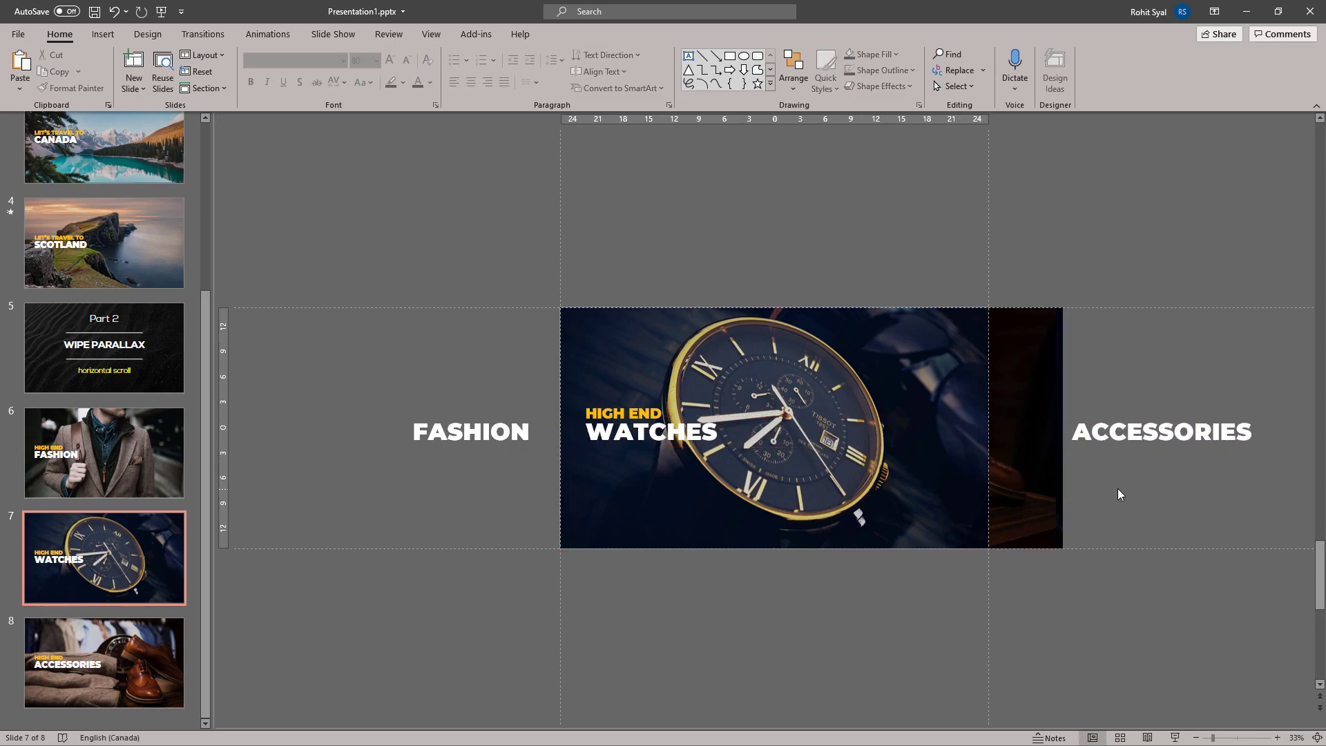
Step: Place the watch picture and WATCHES title on the Accessories slide, sending the picture behind the accessories photo
click(614, 344)
click(640, 433)
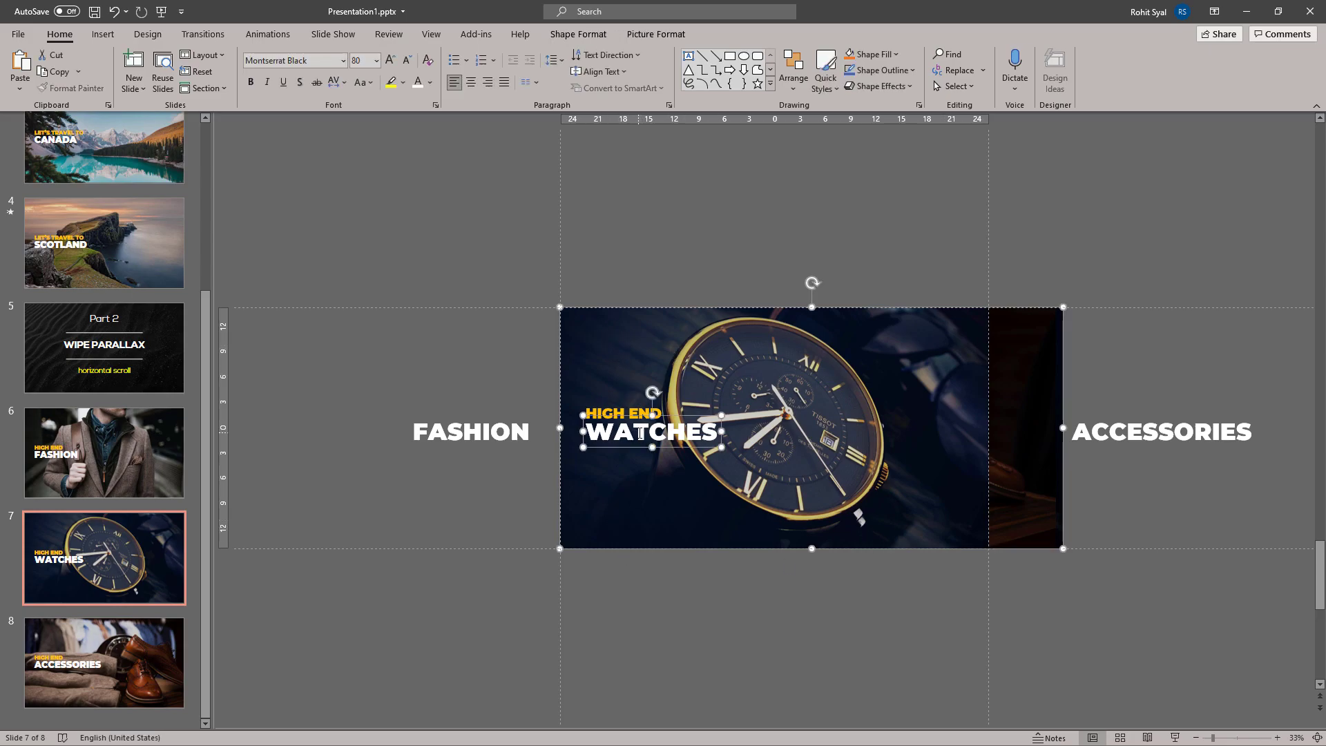
scroll(399, 348, down, 1)
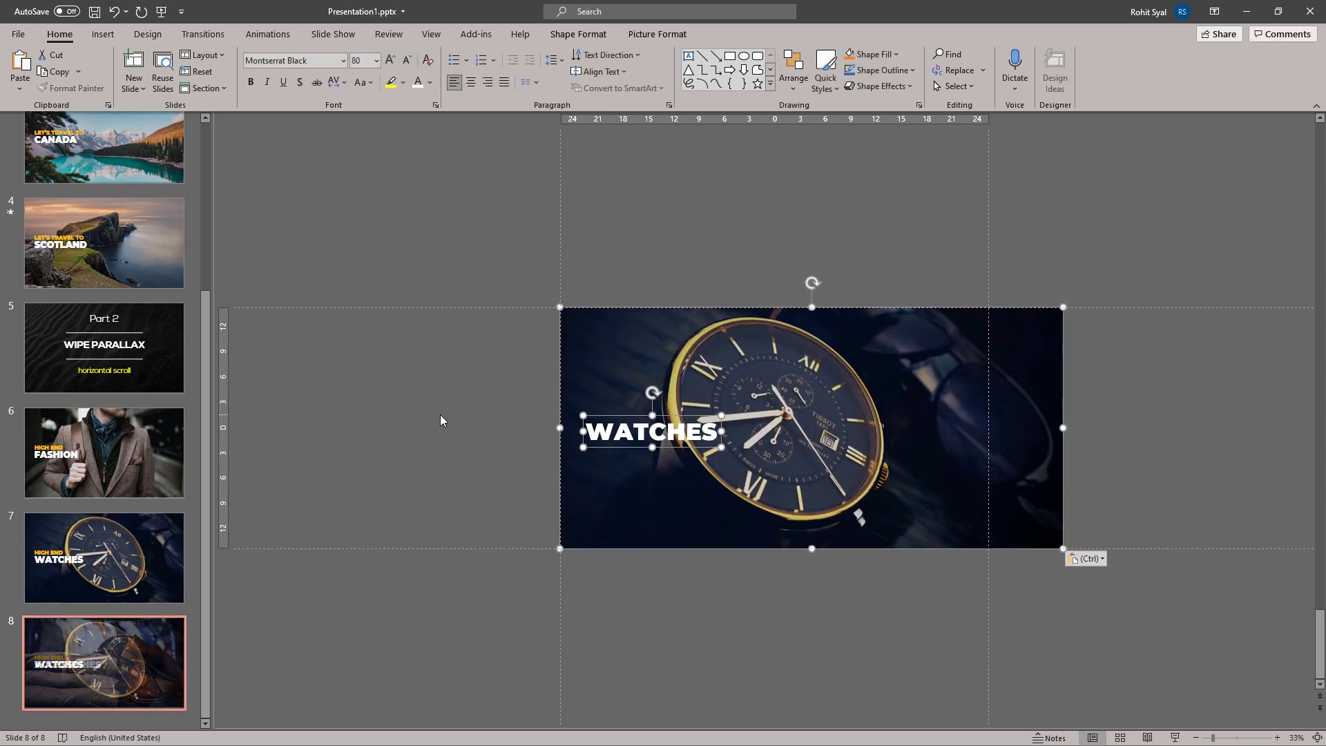
click(616, 438)
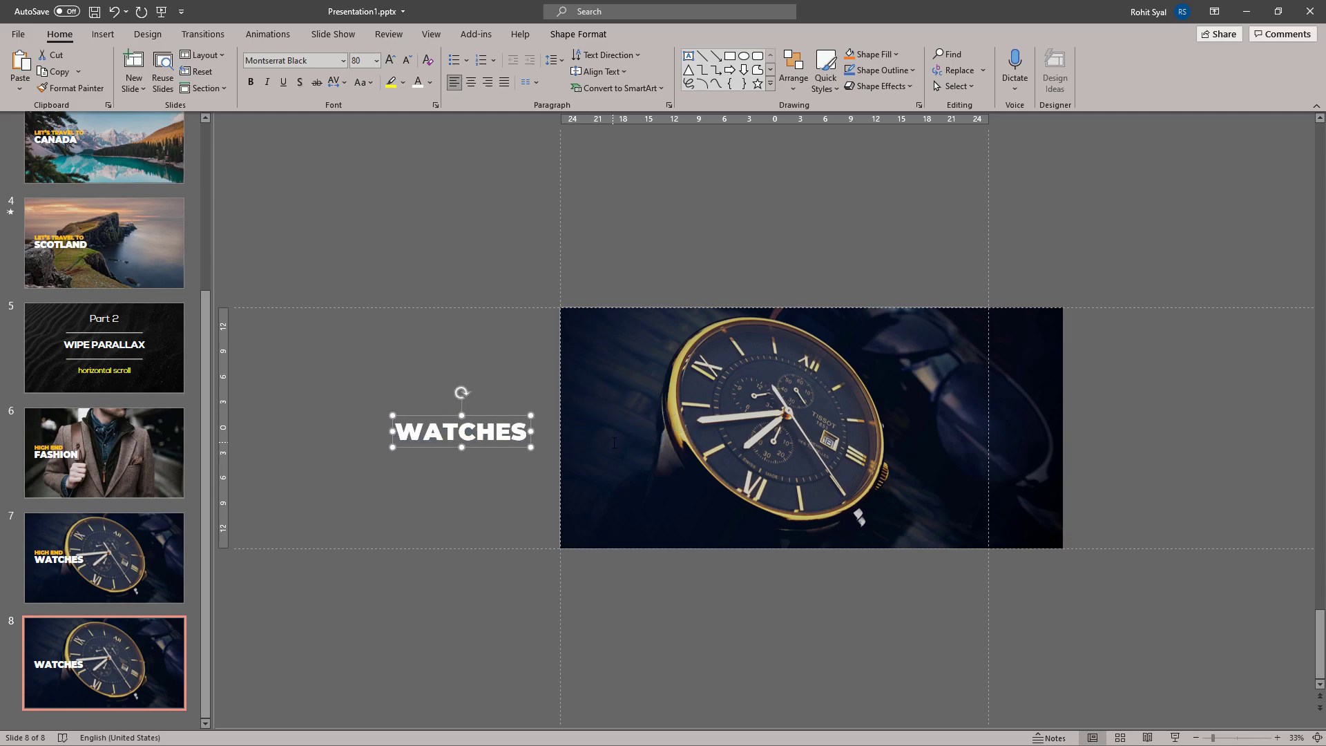
shift+click(608, 422)
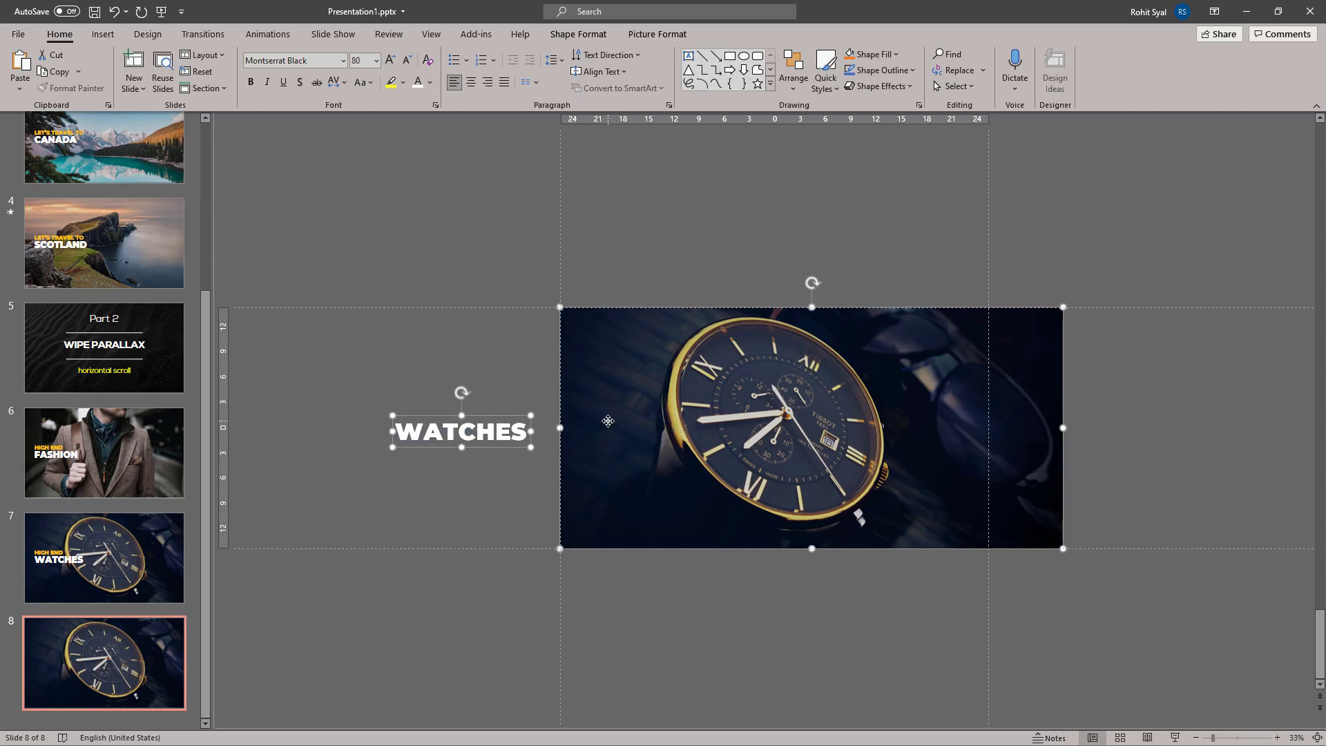
right_click(608, 421)
click(655, 550)
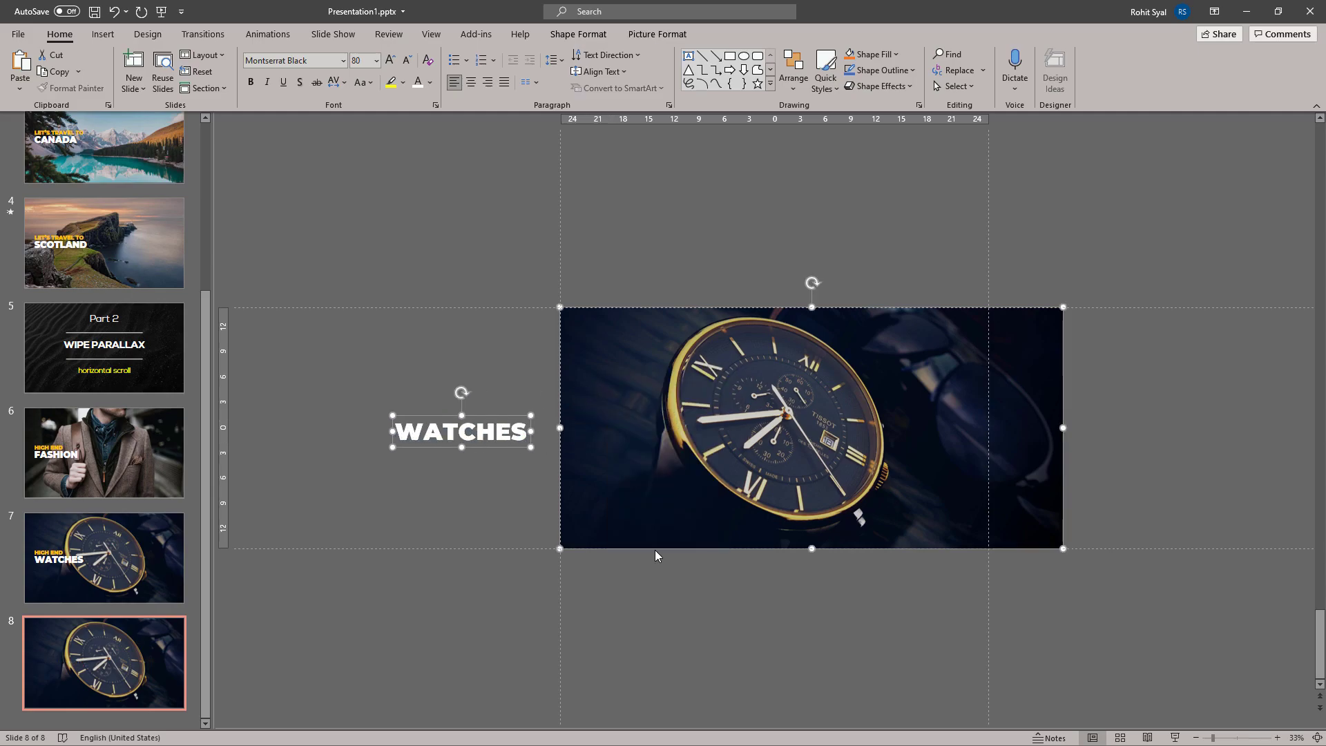
click(669, 601)
Step: Apply the Morph transition to both slide 7 (Watches) and slide 8 (Accessories)
click(122, 562)
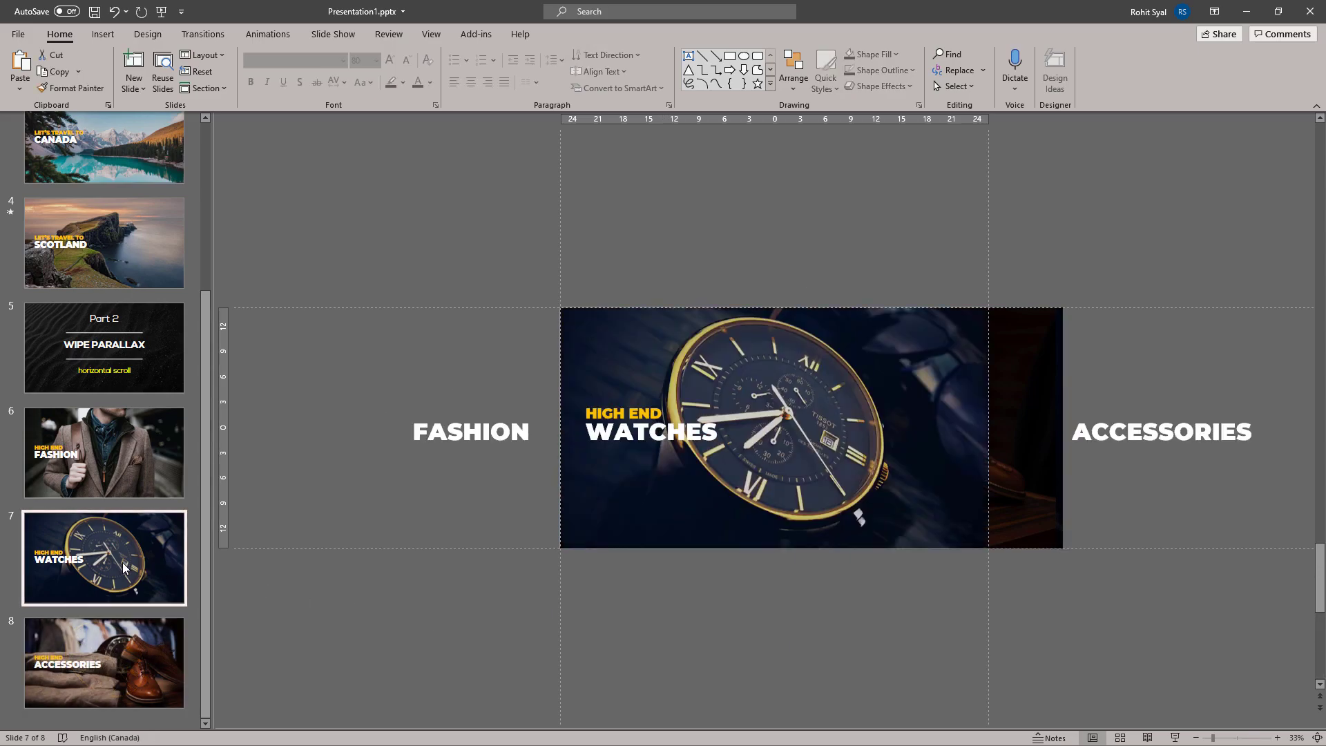
shift+click(119, 666)
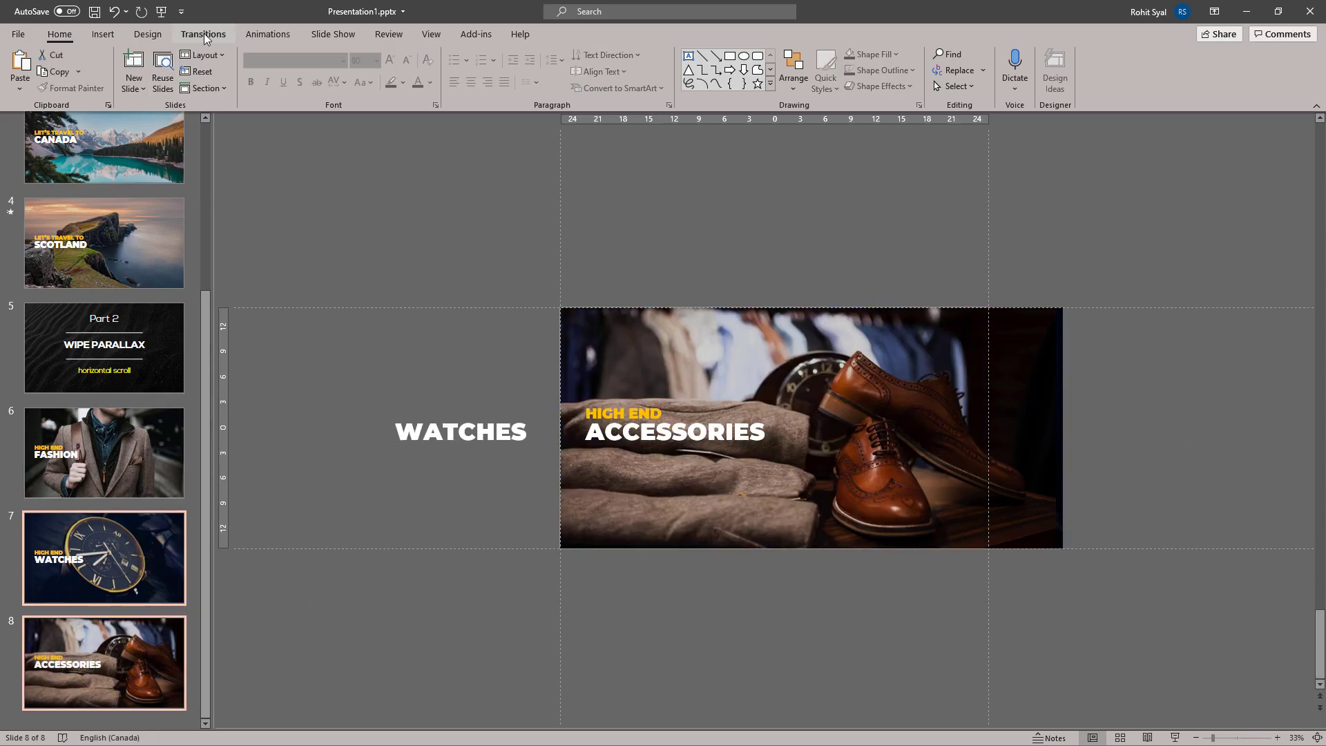
click(205, 35)
click(116, 78)
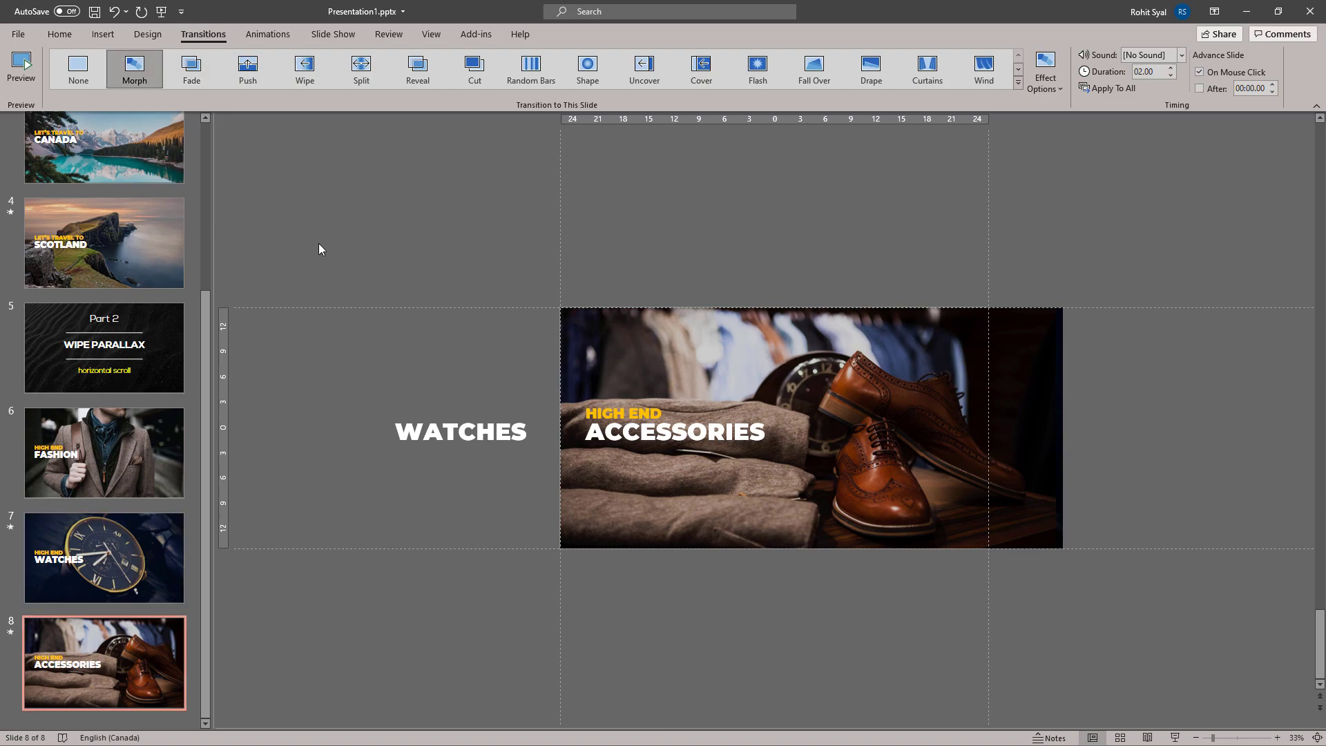
click(134, 467)
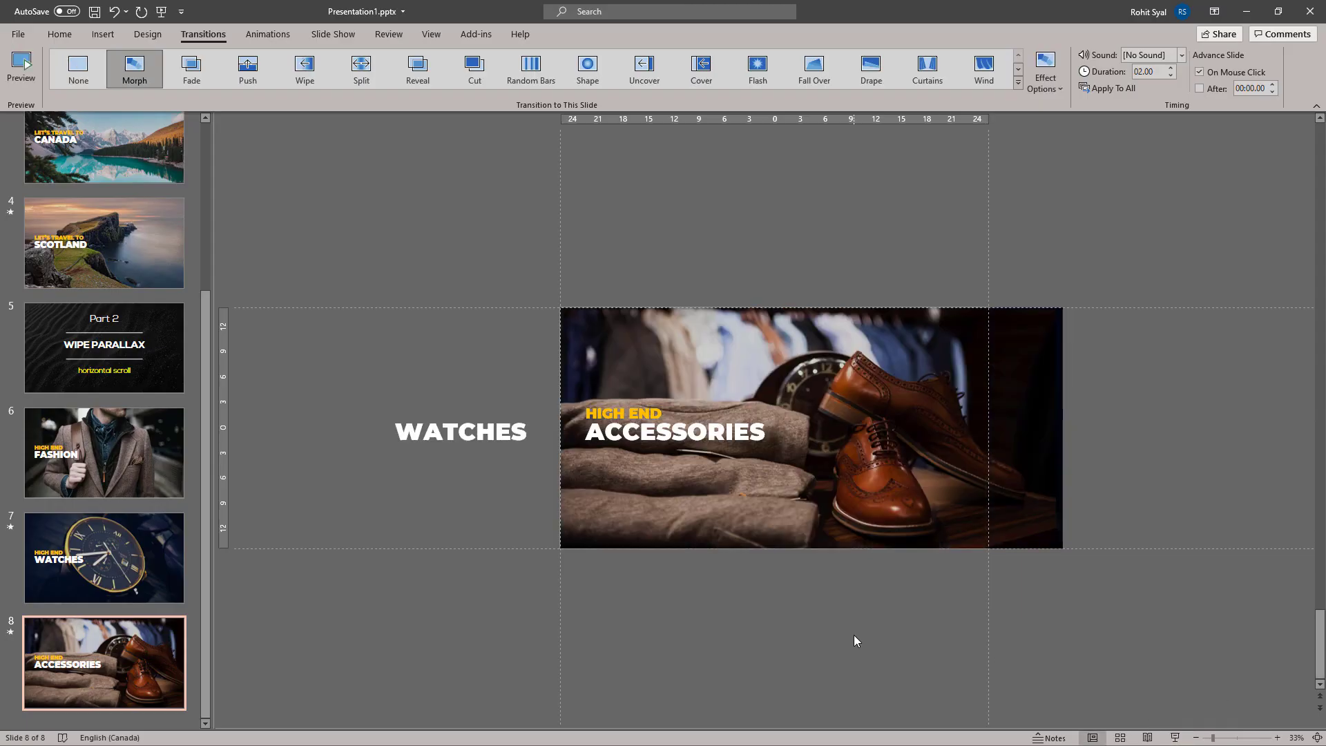
scroll(128, 445, up, 5)
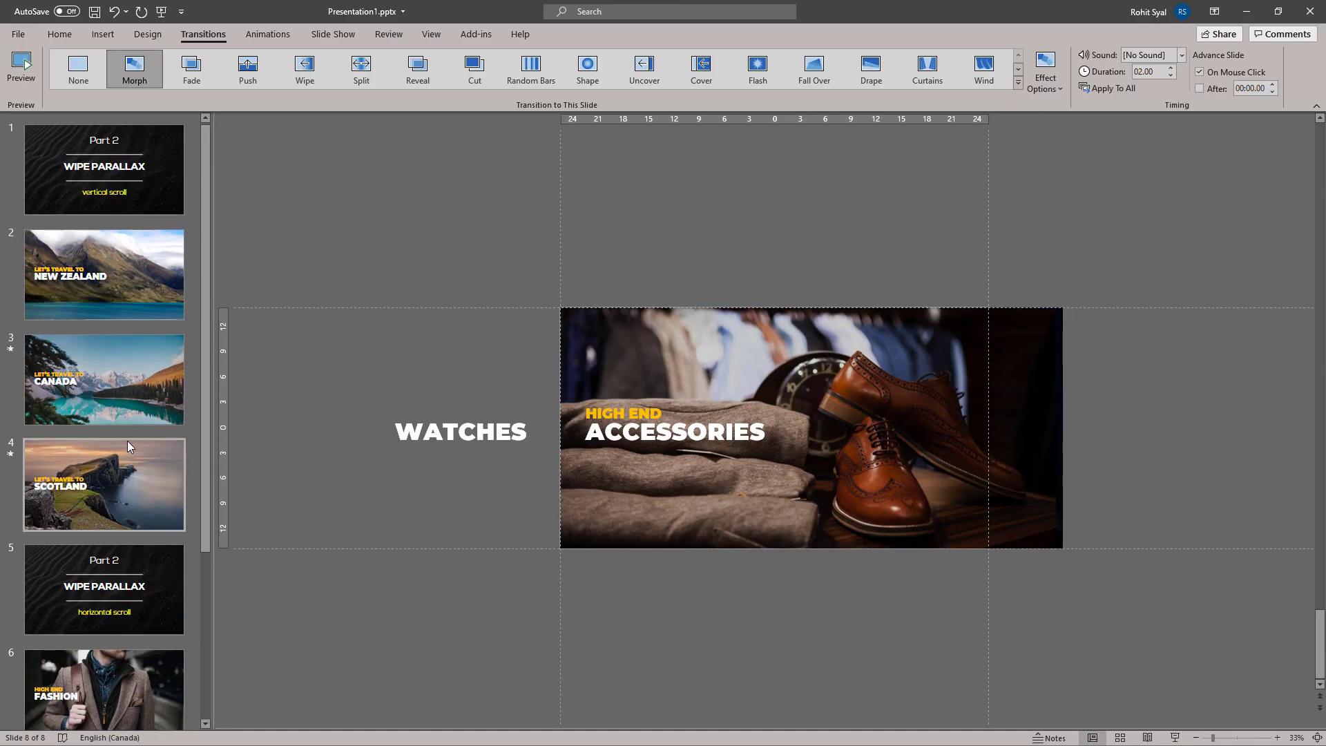
Step: Go to slide 1, the Part 2 WIPE PARALLAX vertical scroll title slide
click(138, 189)
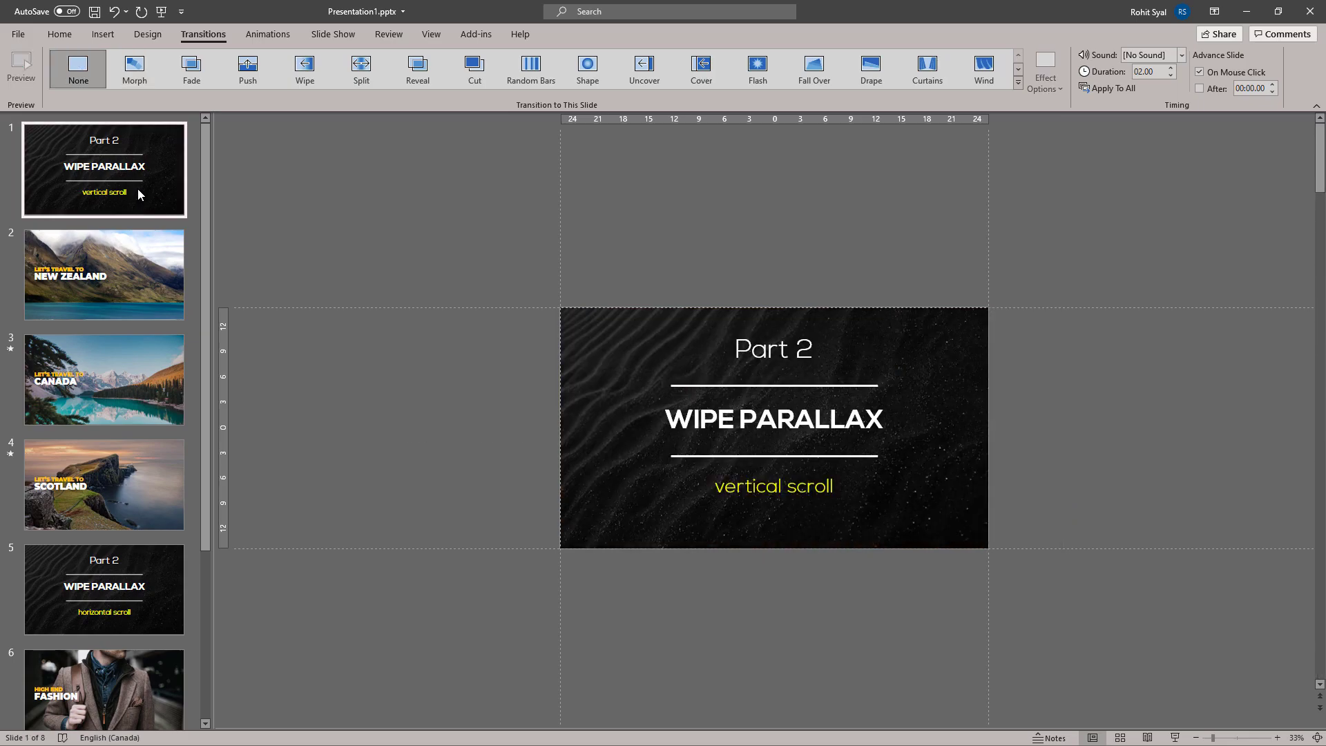